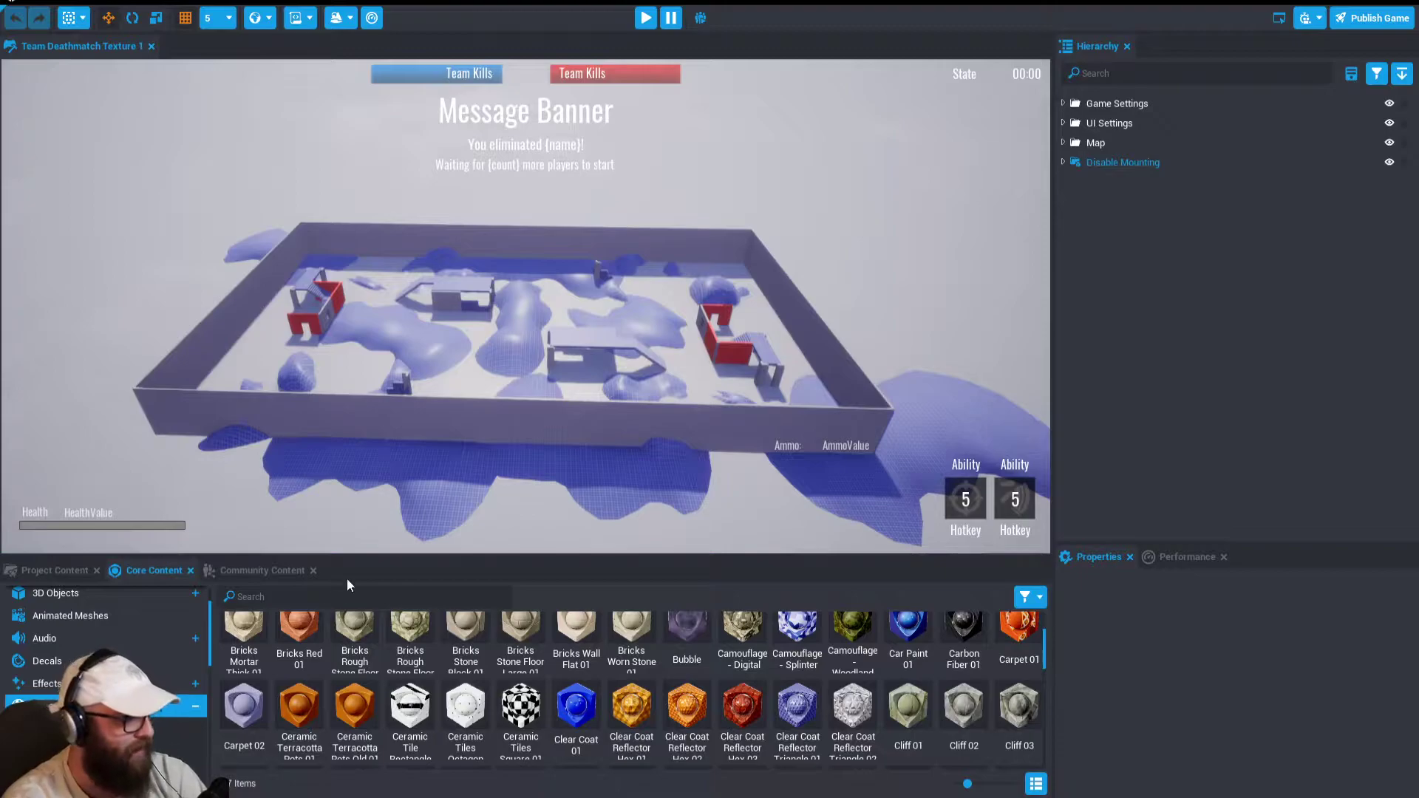
Look through the available materials in Core Content for textures that could suit the arena
scroll(362, 691, "down", 3)
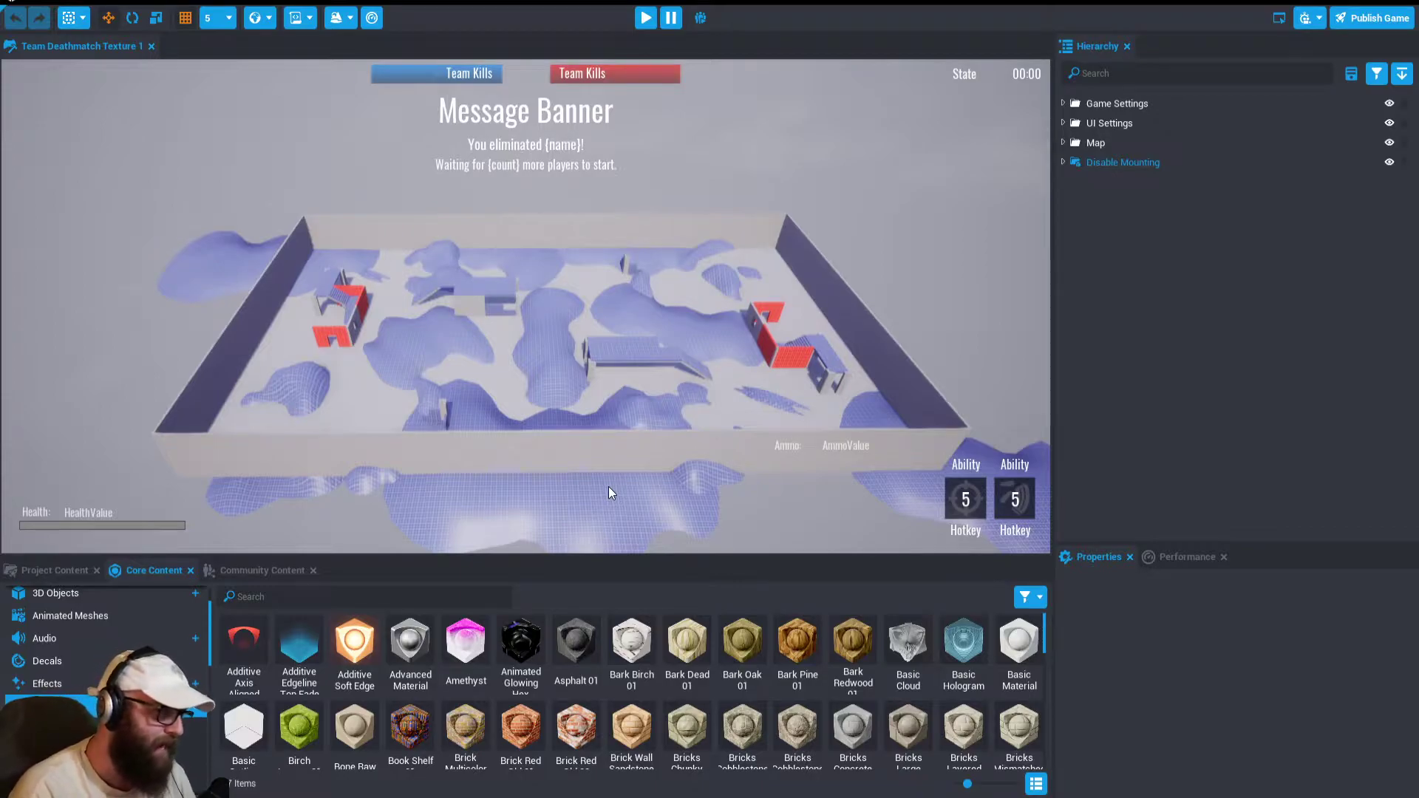
left_click_drag(641, 402, 887, 324, "alt")
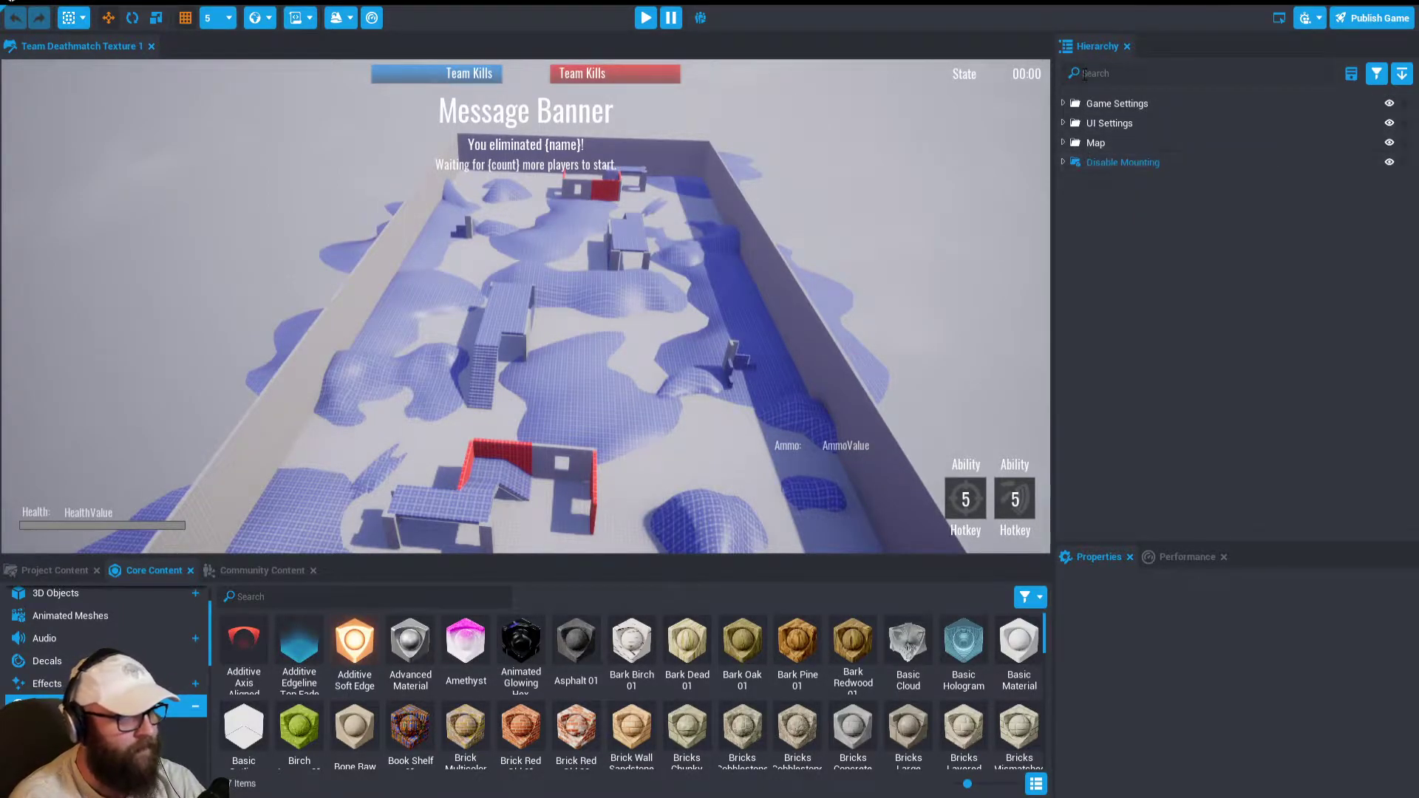
scroll(397, 723, "down", 1)
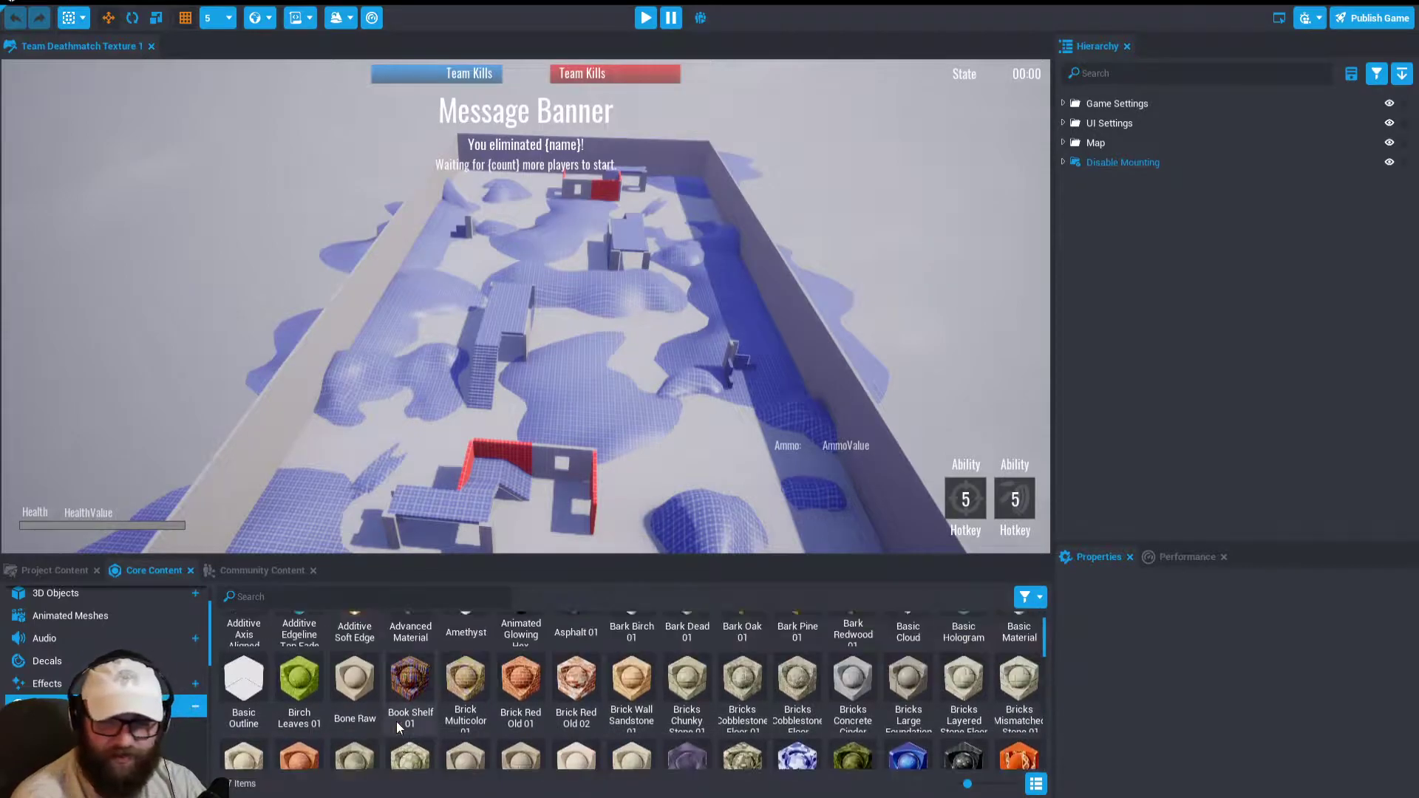
scroll(396, 723, "up", 1)
scroll(397, 726, "down", 1)
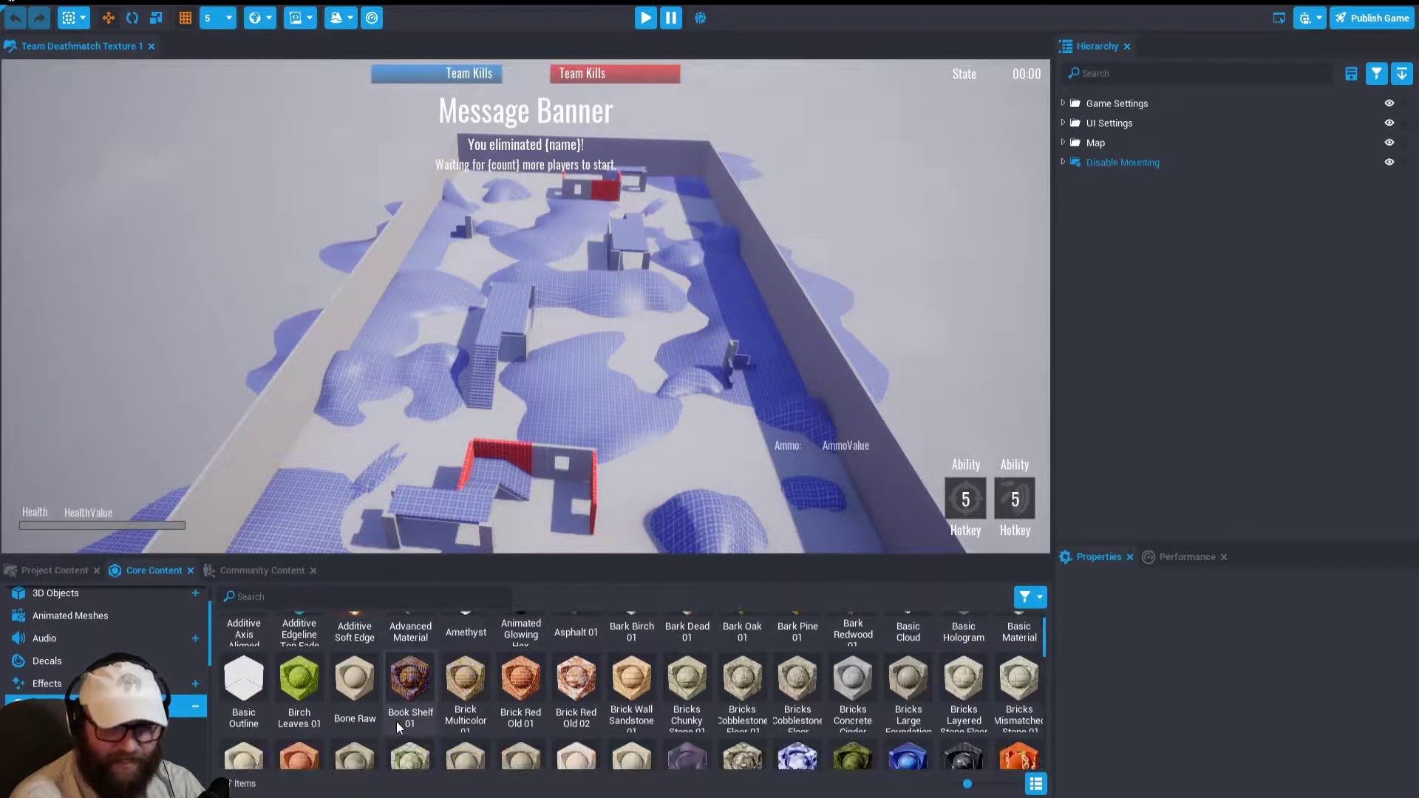
scroll(396, 722, "down", 4)
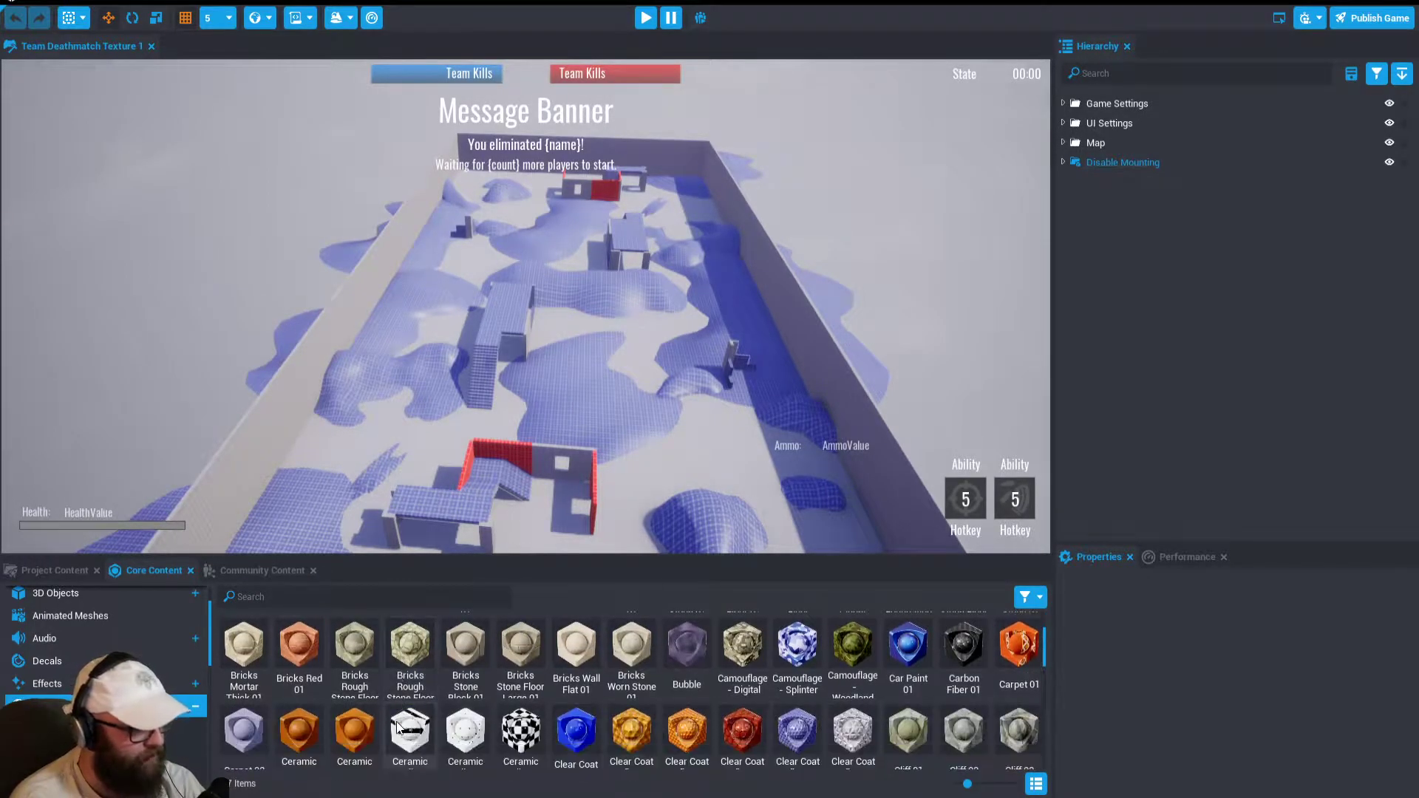
scroll(396, 721, "down", 6)
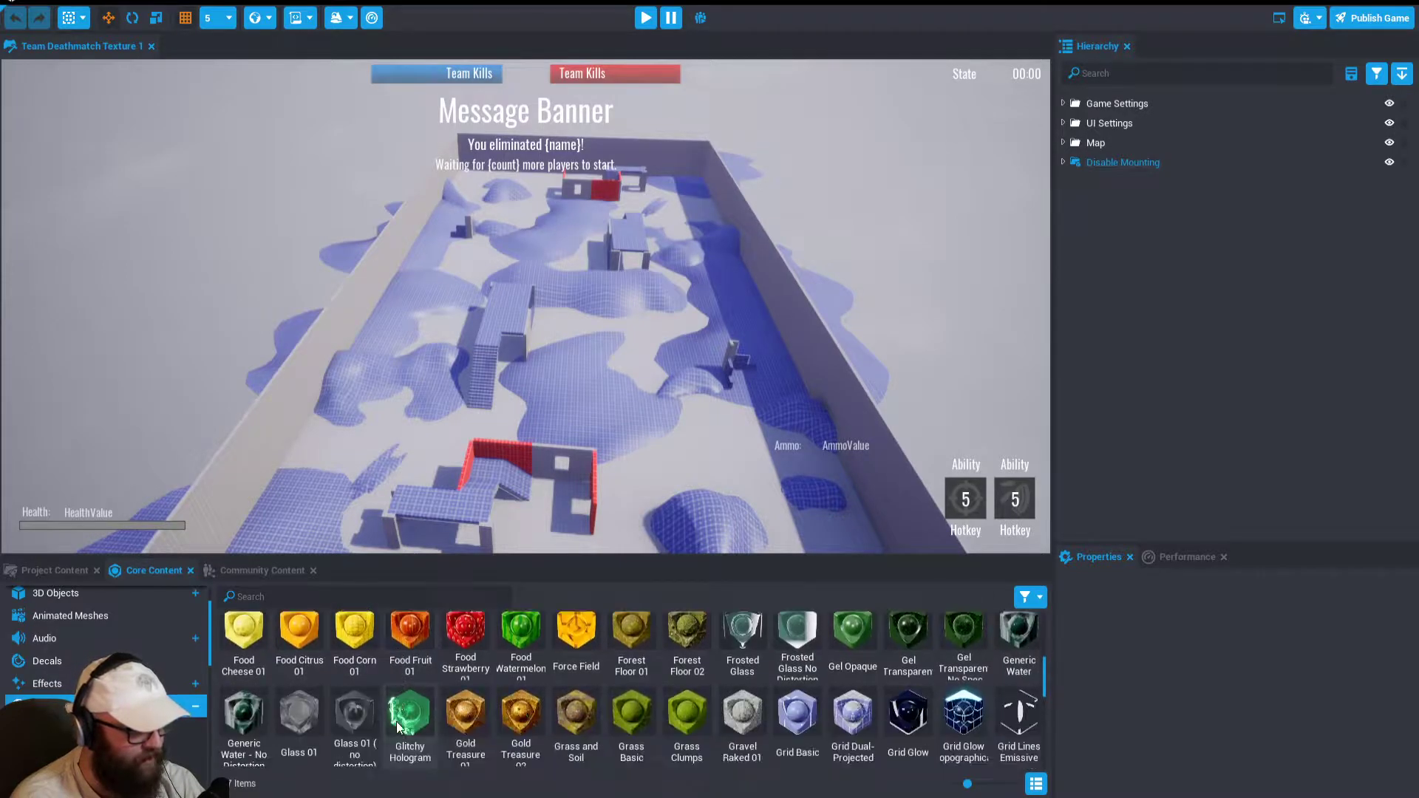
scroll(399, 729, "down", 2)
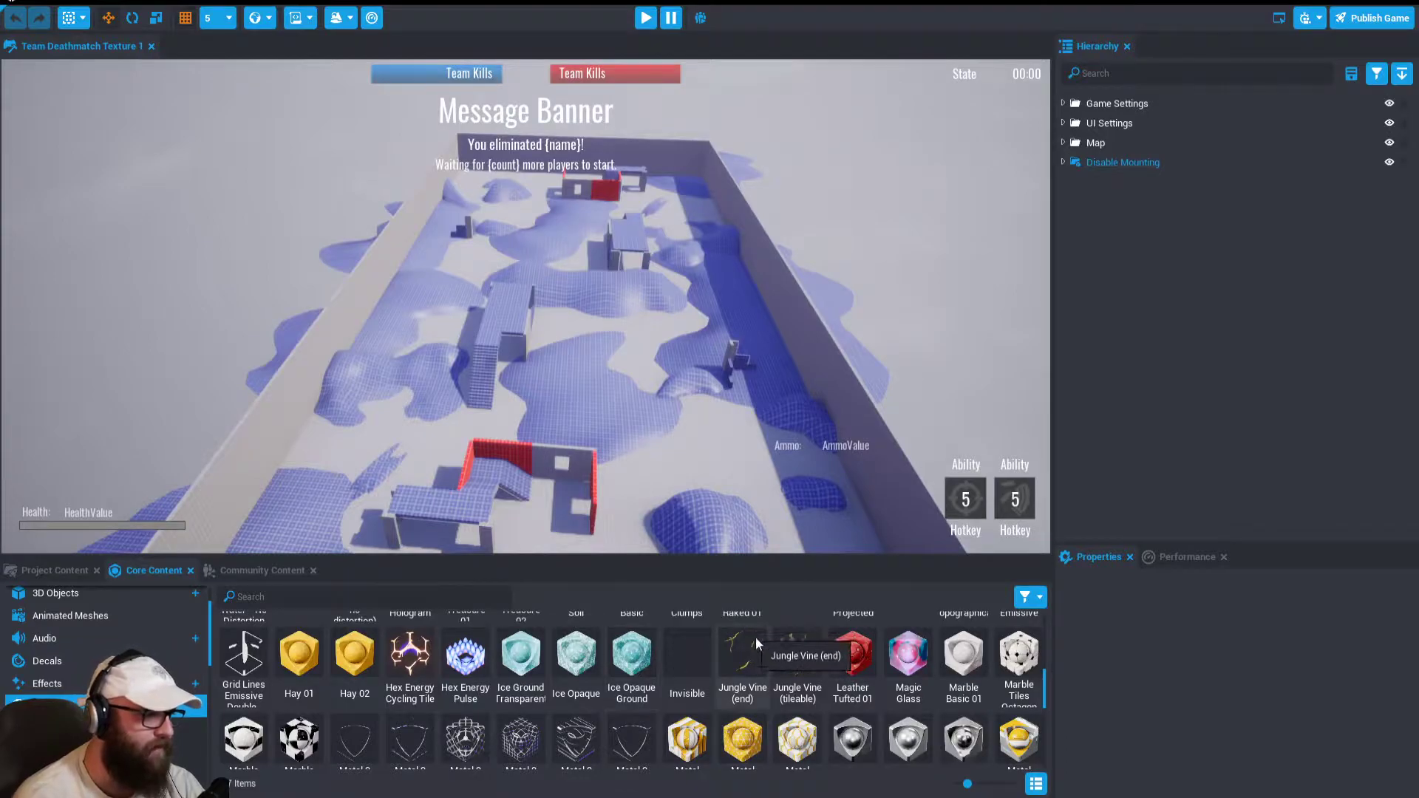
Try a gold-patterned metal material and Clear Coat Reflector Hex 02 on the arena's terrain
left_click_drag(693, 736, 746, 402)
left_click_drag(582, 484, 581, 484)
scroll(682, 713, "up", 3)
scroll(681, 714, "up", 5)
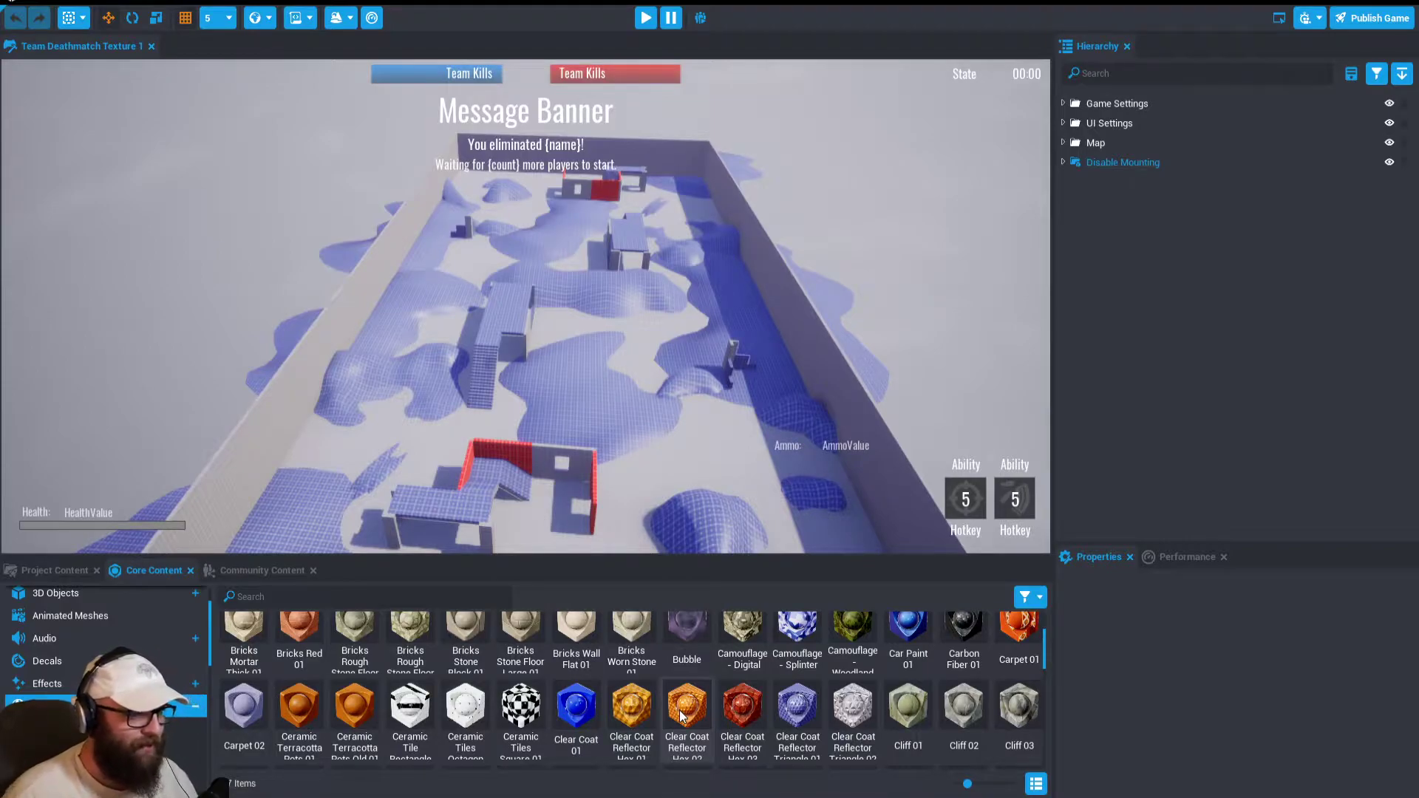
left_click_drag(681, 716, 611, 442)
right_click_drag(700, 309, 766, 344)
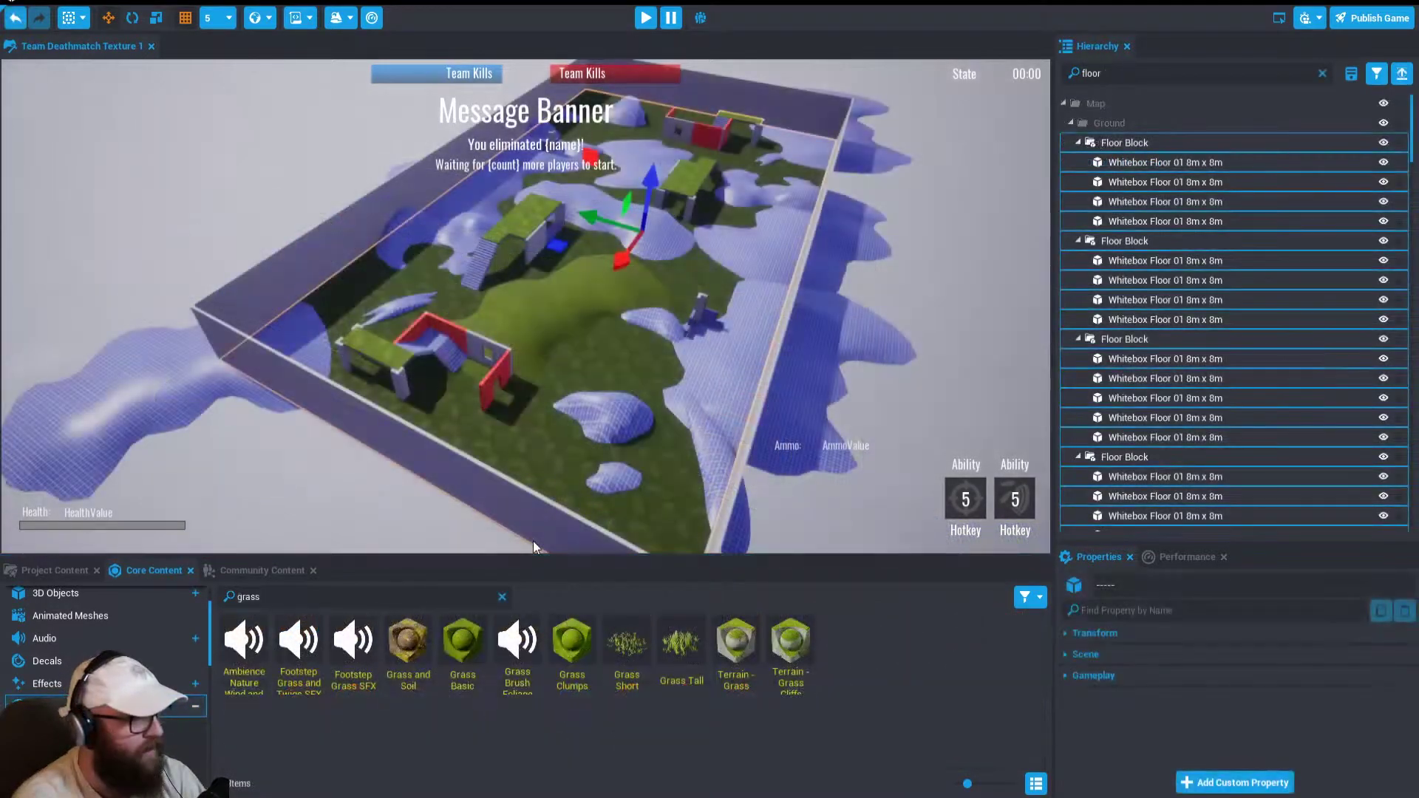
Apply the Grass Basic material to all the selected floor tiles and deselect them
left_click_drag(464, 642, 526, 433)
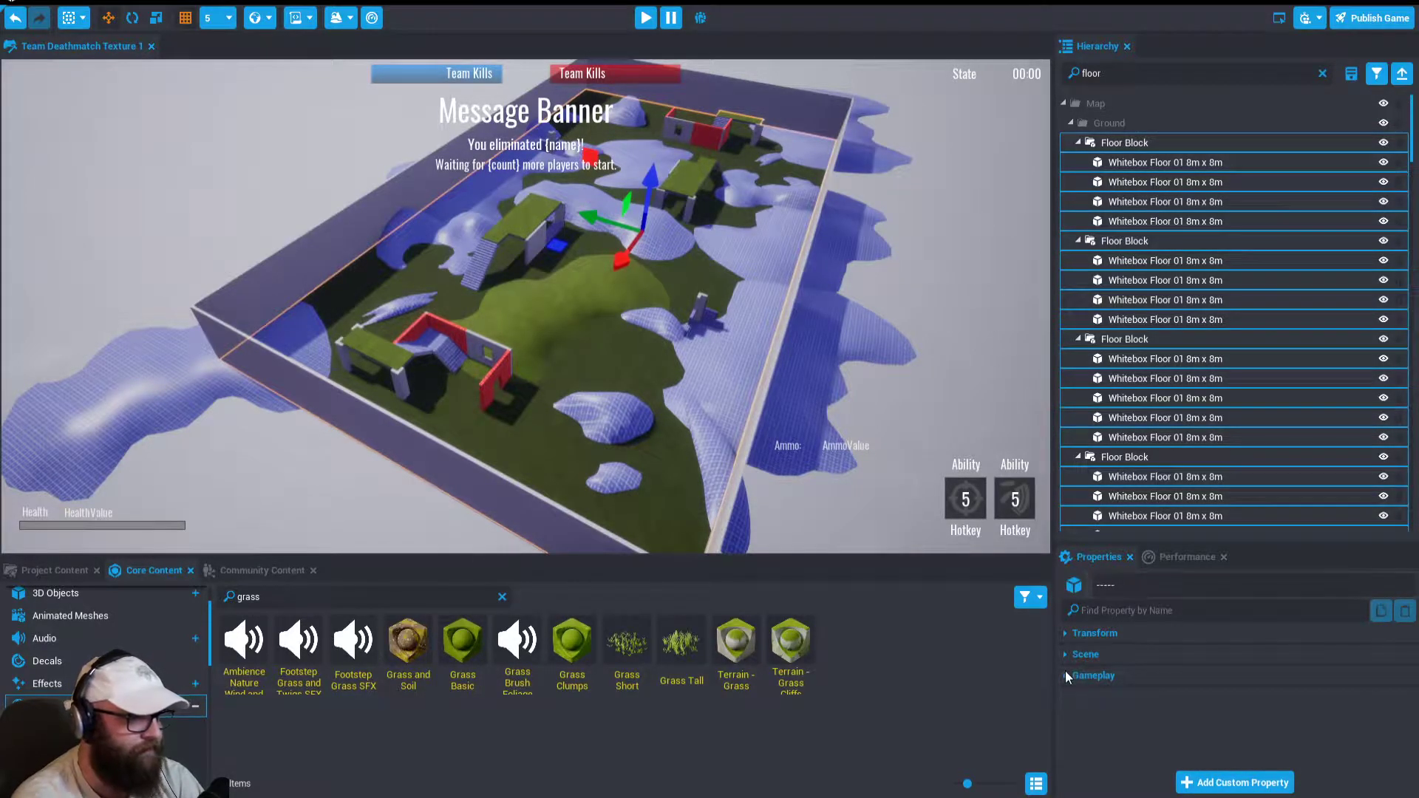
scroll(800, 321, "up", 4)
left_click(799, 321)
scroll(771, 338, "down", 3)
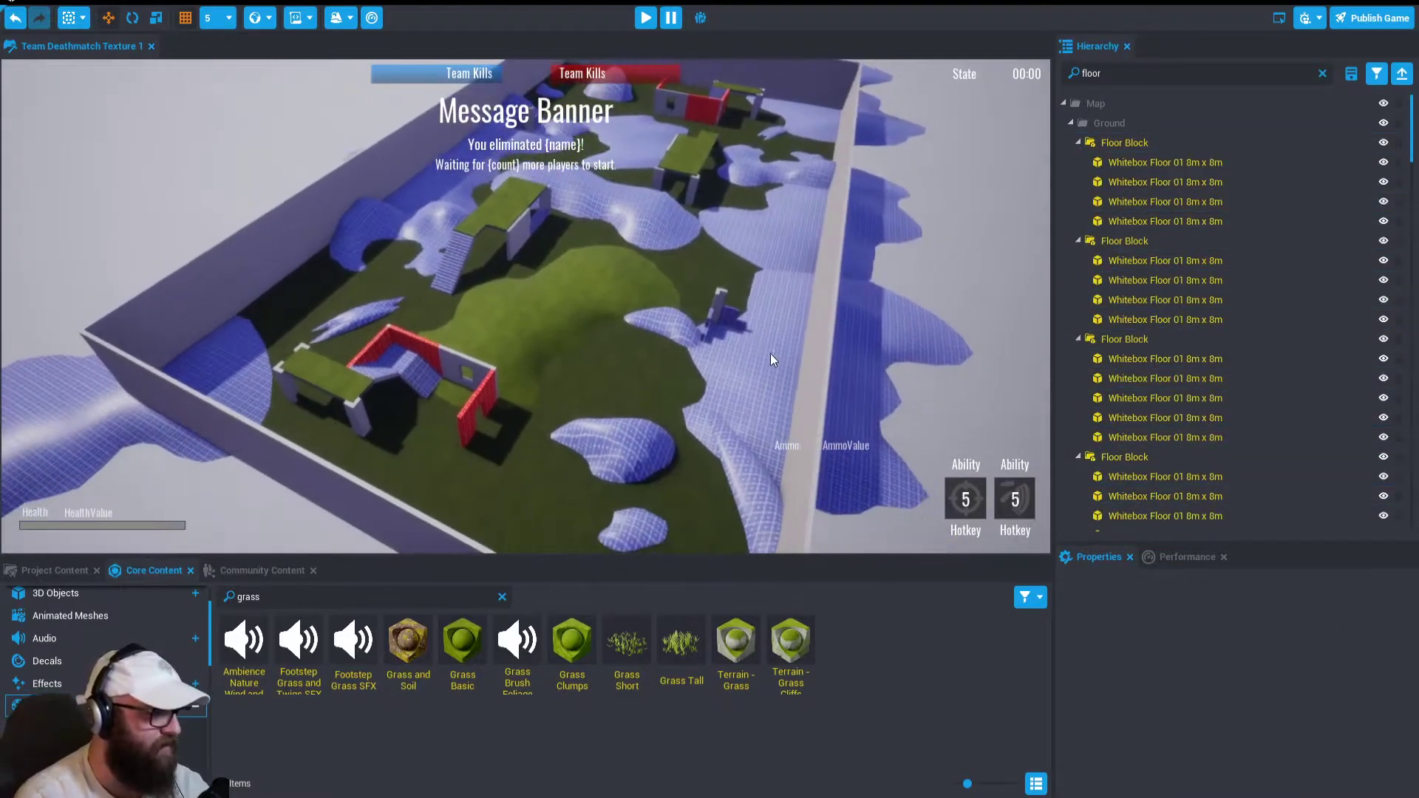
Select the remaining untextured hills and terrain pieces across the arena and cover them with the grass material
left_click(771, 358)
right_click_drag(329, 371, 569, 476)
key("w")
left_click(744, 406)
left_click(754, 257, "ctrl")
left_click(580, 337, "ctrl")
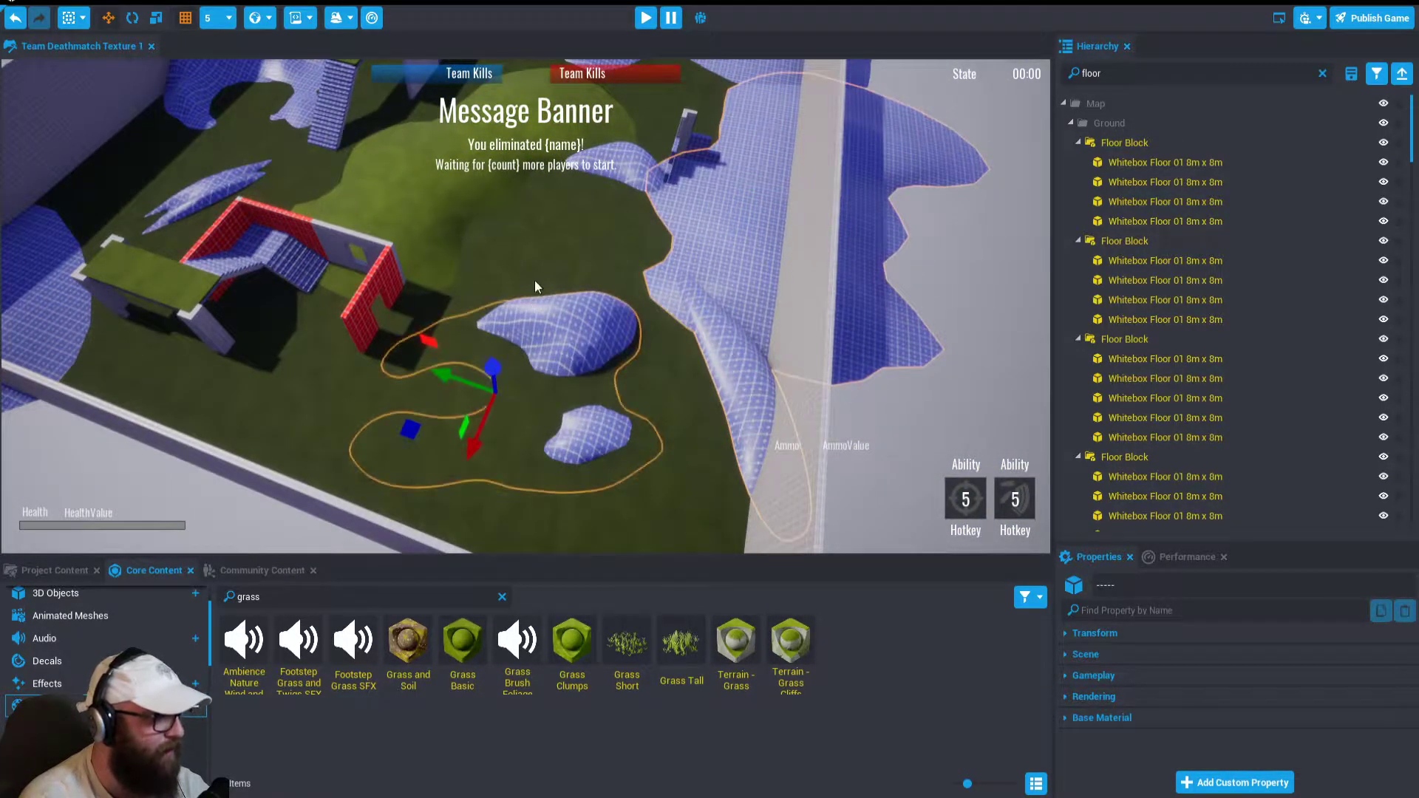
left_click(635, 161, "ctrl")
right_click_drag(325, 292, 305, 194)
left_click(233, 498, "ctrl")
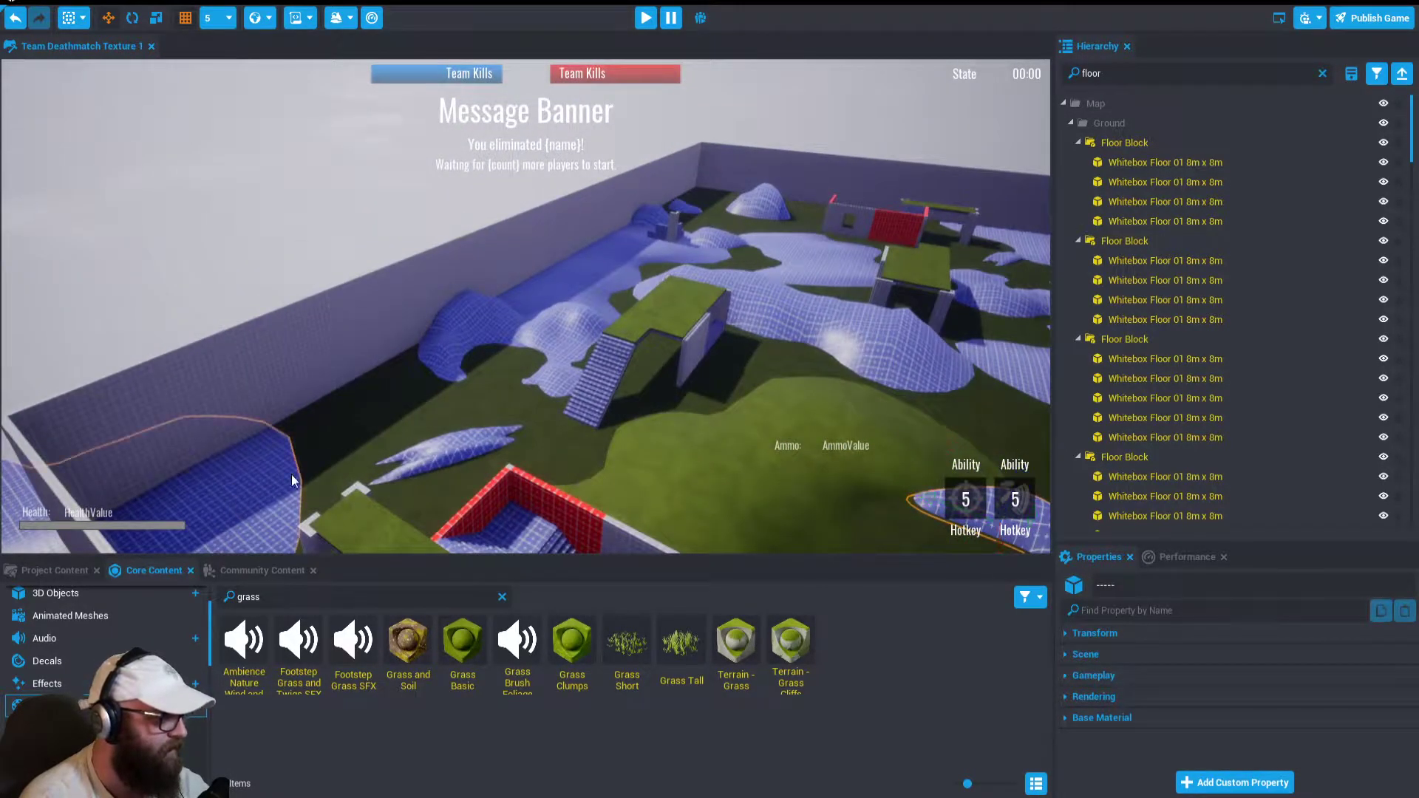
left_click(439, 460, "ctrl")
right_click_drag(464, 337, 272, 329)
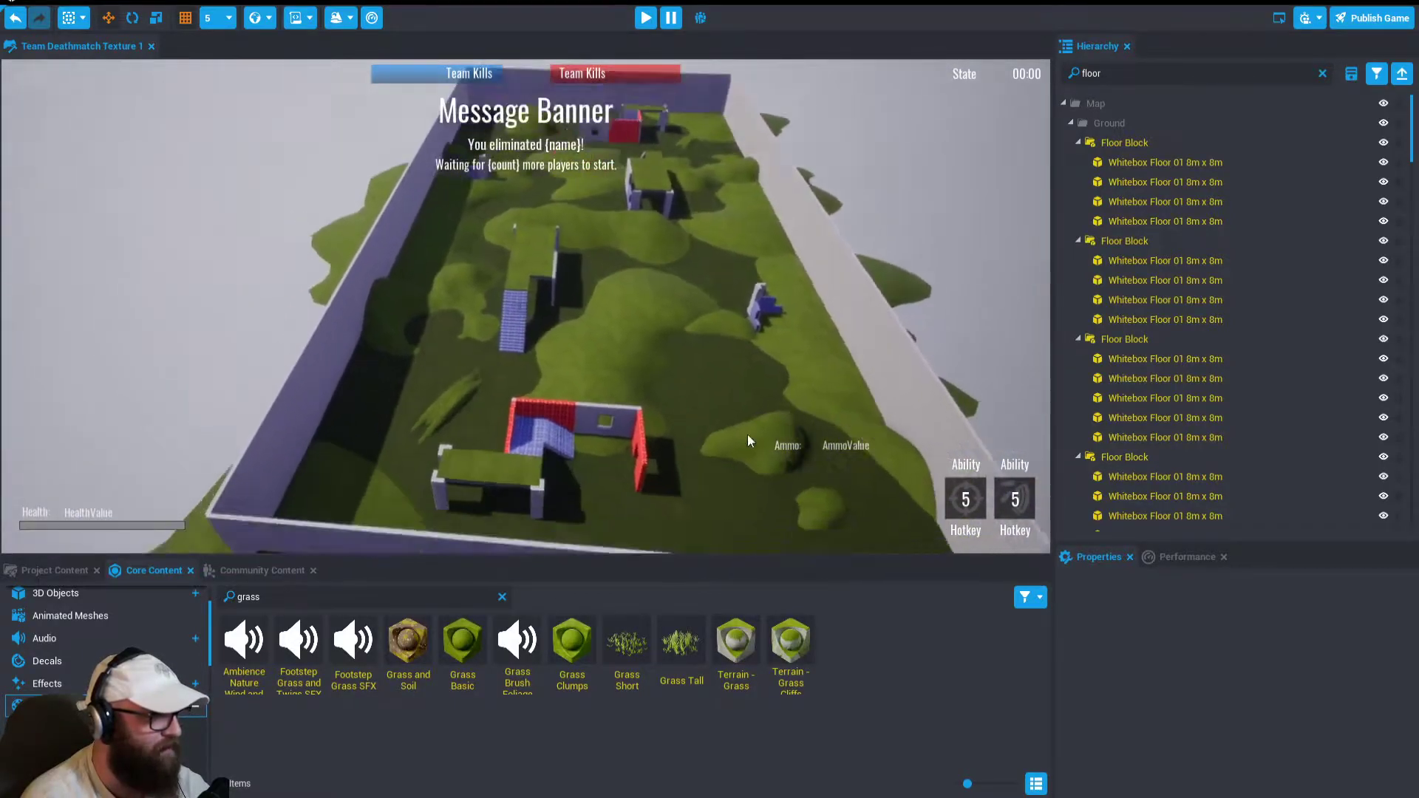
right_click_drag(748, 433, 731, 446)
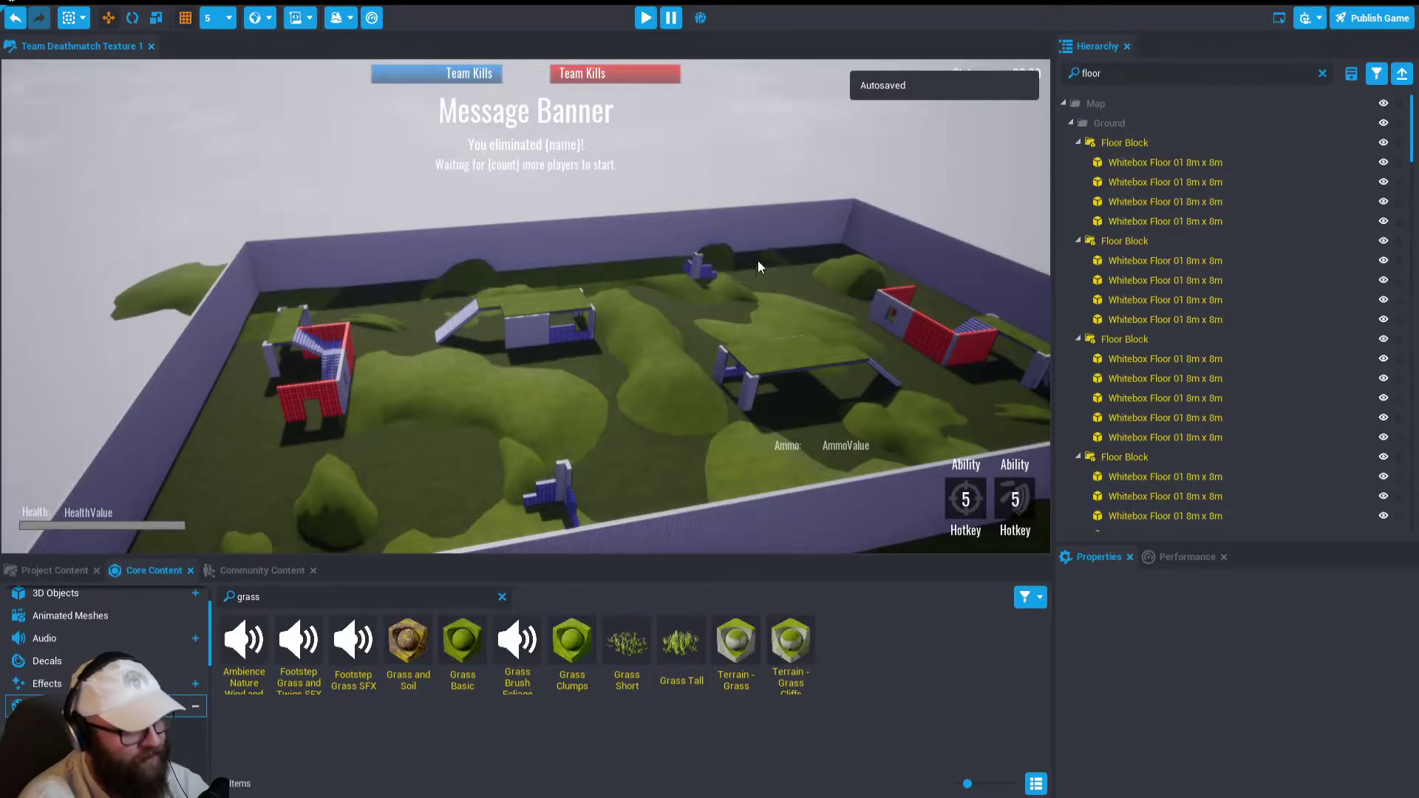
Search Core Content for "stone" and get close to the blank front wall of the middle building
right_click_drag(751, 256, 431, 272)
right_click_drag(399, 358, 502, 600)
left_click(502, 596)
type("stone")
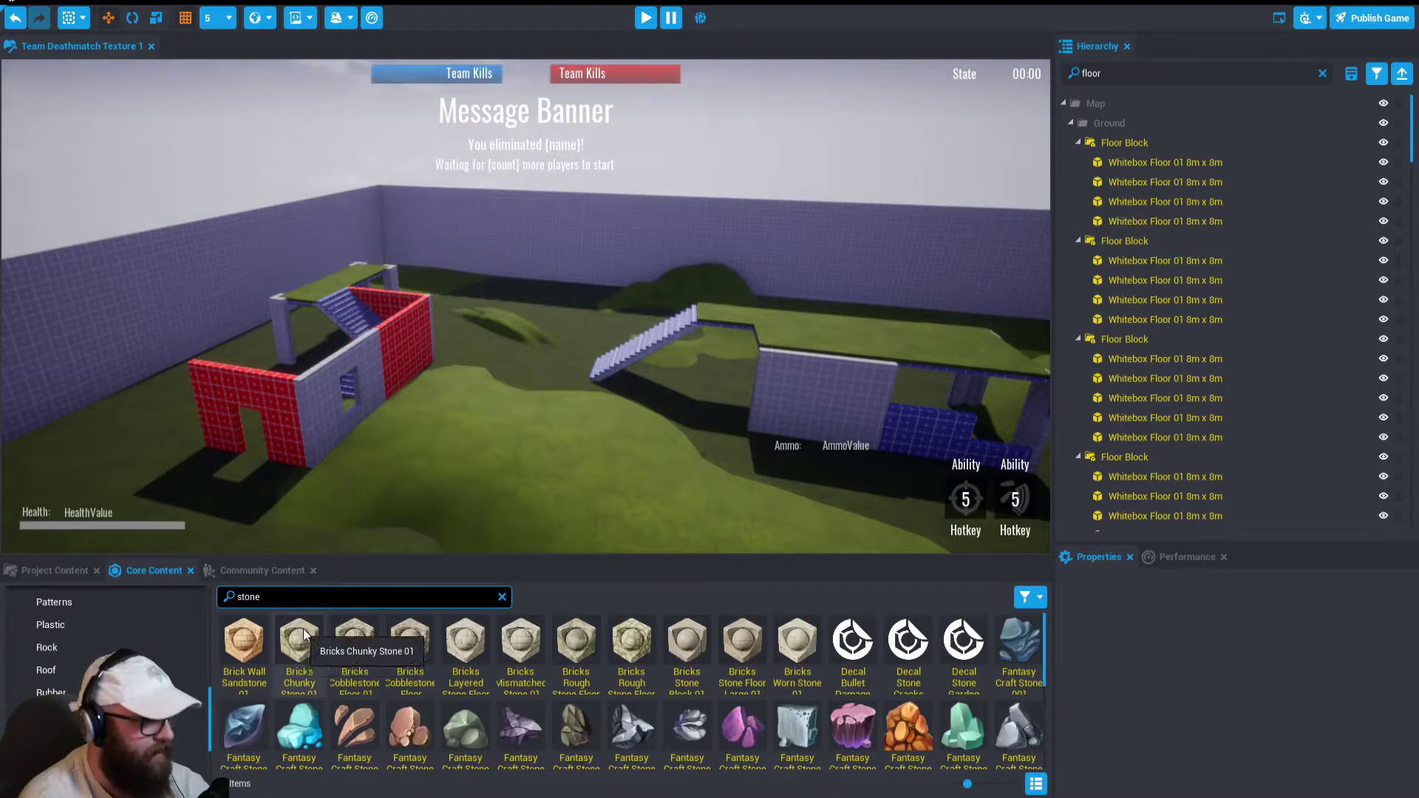
type("w")
right_click_drag(548, 428, 557, 410)
left_click(444, 597)
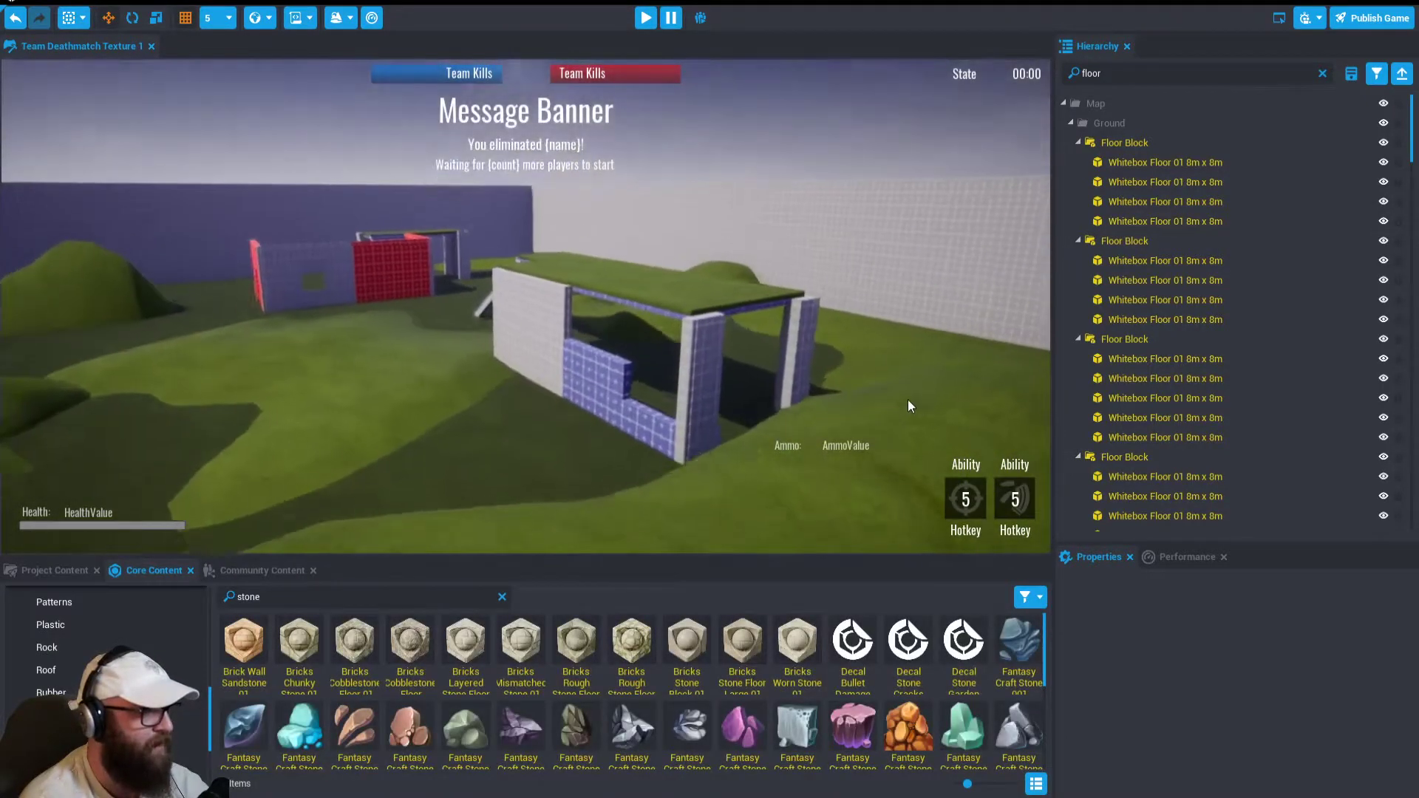
right_click_drag(908, 399, 969, 391)
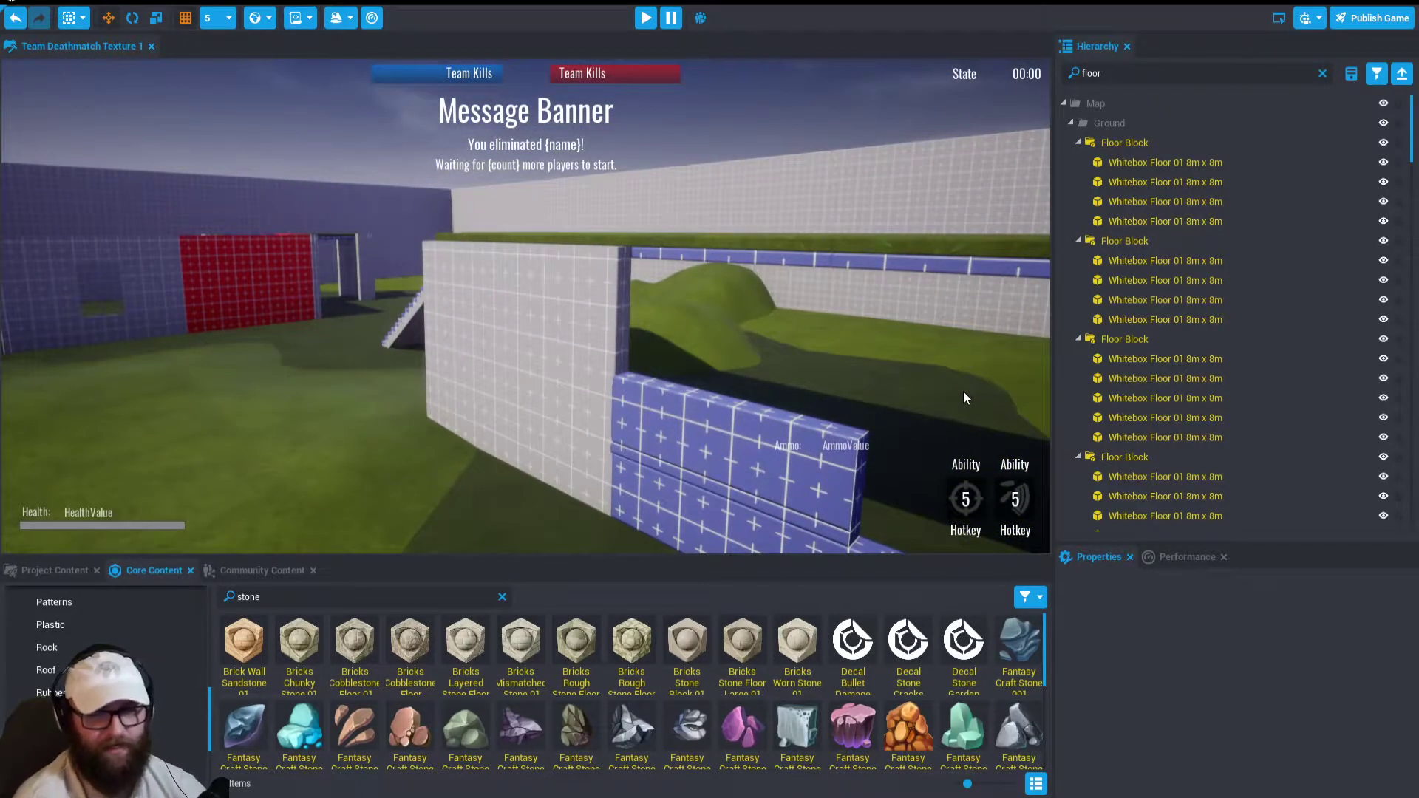
Try the stone brick materials one after another on the building's front wall, including Bricks Chunky Stone 01 and the cobblestone, layered, rough and worn stone variants
left_click_drag(243, 640, 517, 369)
left_click_drag(309, 653, 547, 384)
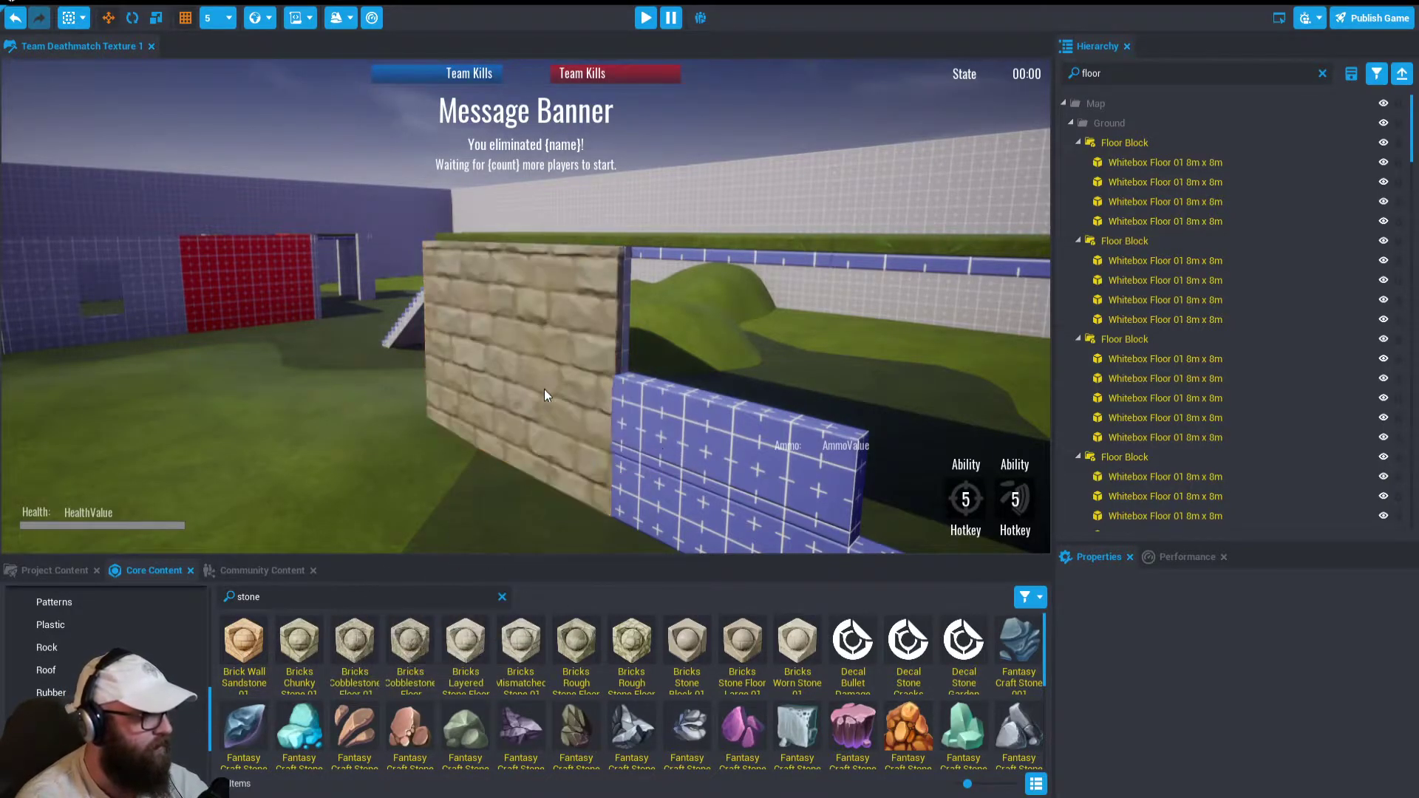
left_click_drag(346, 647, 518, 443)
left_click_drag(401, 657, 510, 379)
left_click_drag(465, 653, 518, 399)
left_click_drag(573, 655, 543, 399)
left_click_drag(684, 655, 562, 378)
left_click_drag(794, 655, 554, 385)
scroll(756, 682, "down", 2)
scroll(756, 681, "down", 1)
left_click_drag(466, 693, 522, 399)
right_click_drag(522, 399, 584, 385)
Search Core Content for "rock" and try the Cliff 01 and Cliff 02 materials on the building's front wall
left_click(355, 597)
type("rock")
scroll(467, 708, "down", 1)
scroll(467, 708, "up", 1)
left_click_drag(1019, 643, 518, 311)
left_click_drag(244, 725, 517, 311)
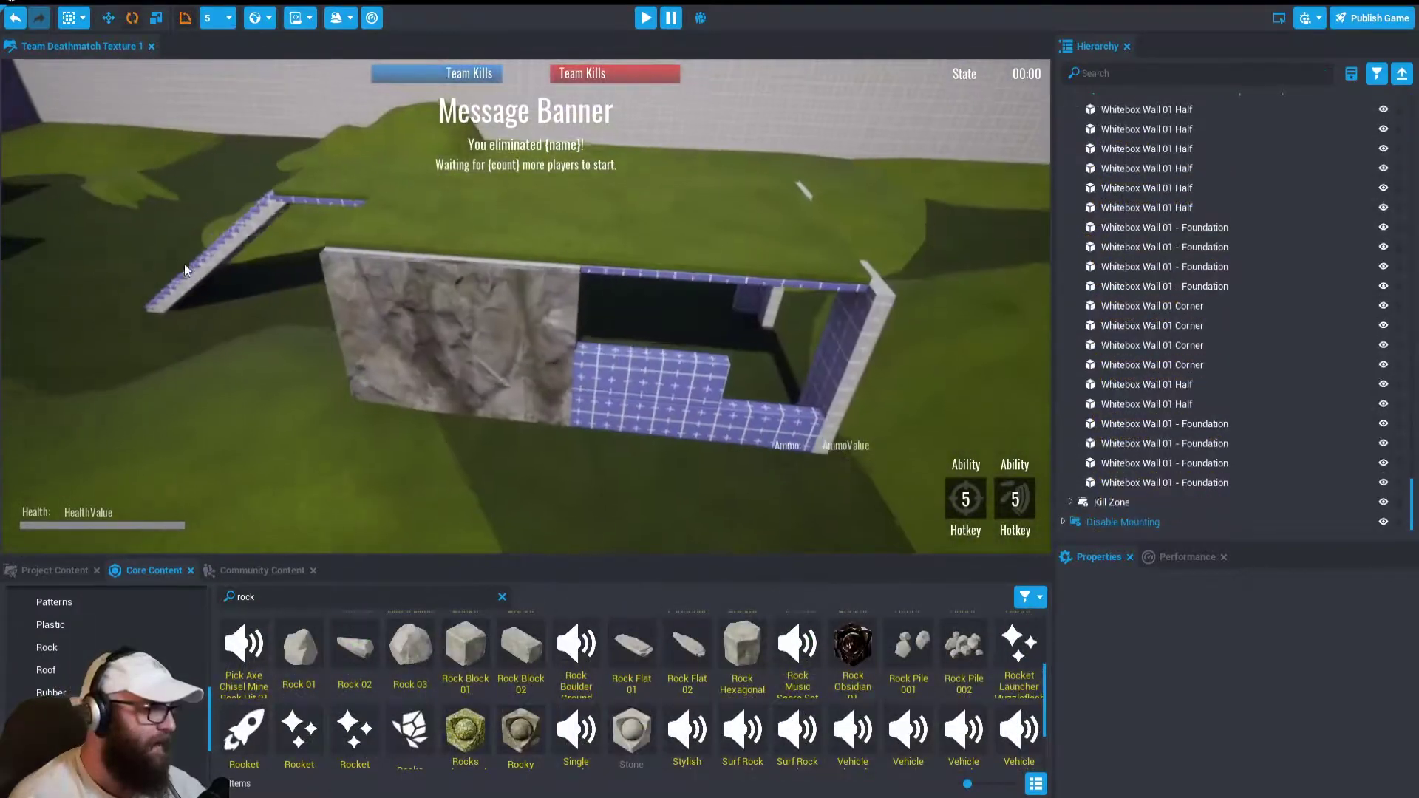
Try Rocky Ground 01 on the building's front wall, then cover the wall with Rocks River Bed 01
right_click_drag(561, 325, 464, 347)
left_click_drag(521, 732, 661, 336)
left_click_drag(466, 731, 619, 325)
right_click_drag(530, 408, 552, 349)
scroll(698, 350, "up", 3)
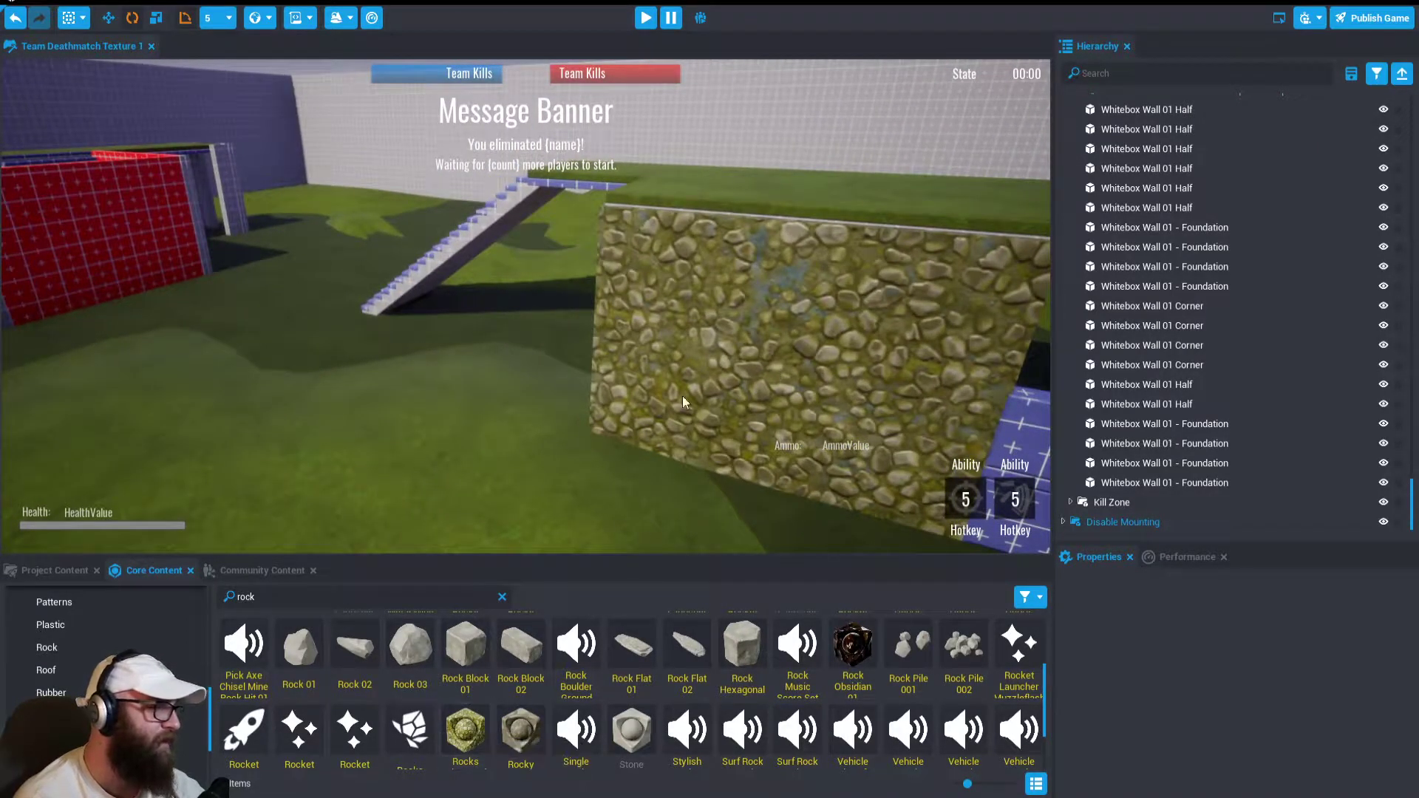
scroll(954, 440, "down", 10)
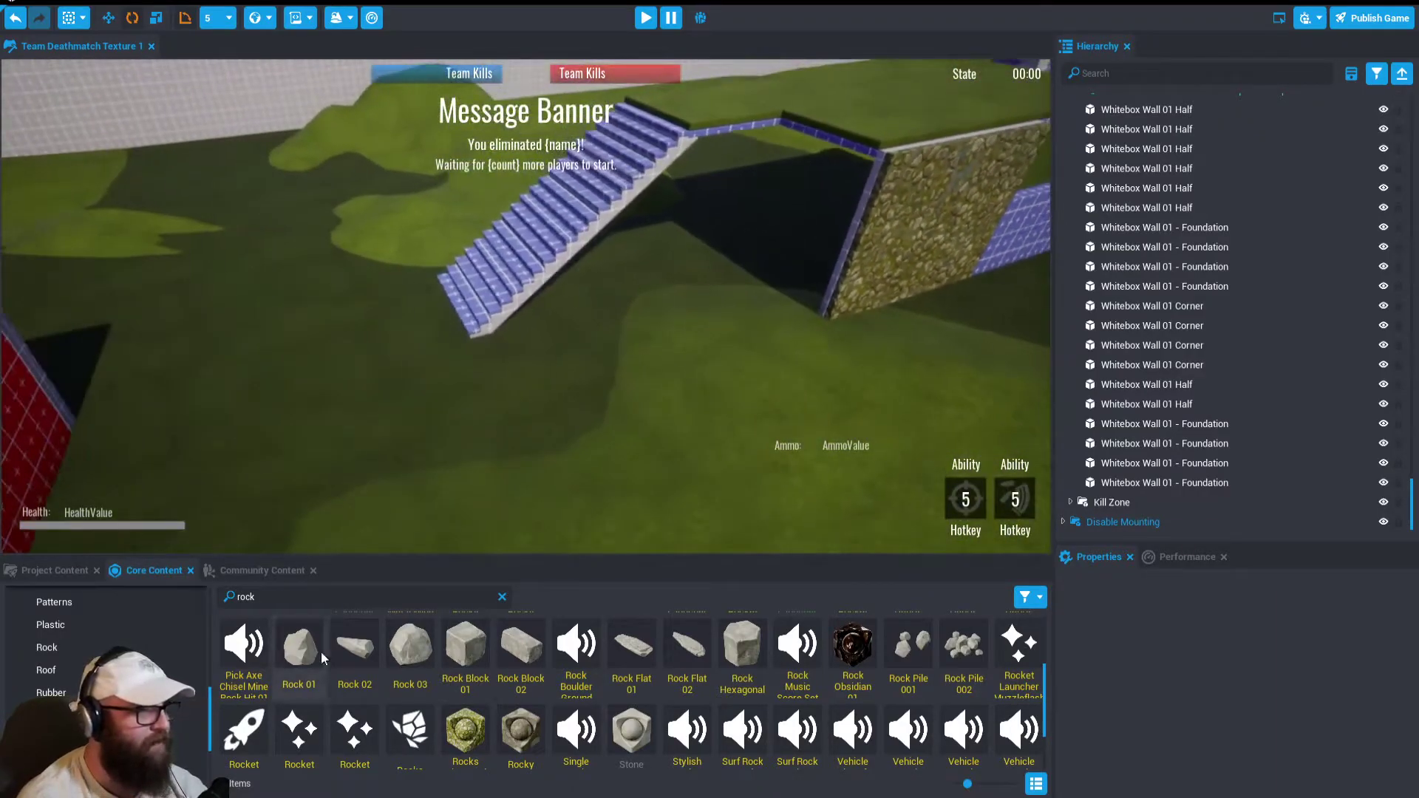
Apply the Rocks River Bed 01 material to the staircase attached to the building
left_click_drag(469, 737, 517, 249)
right_click_drag(517, 248, 572, 268)
left_click(572, 268)
Select the whitebox wall and foundation pieces that make up the buildings
right_click_drag(454, 331, 411, 358)
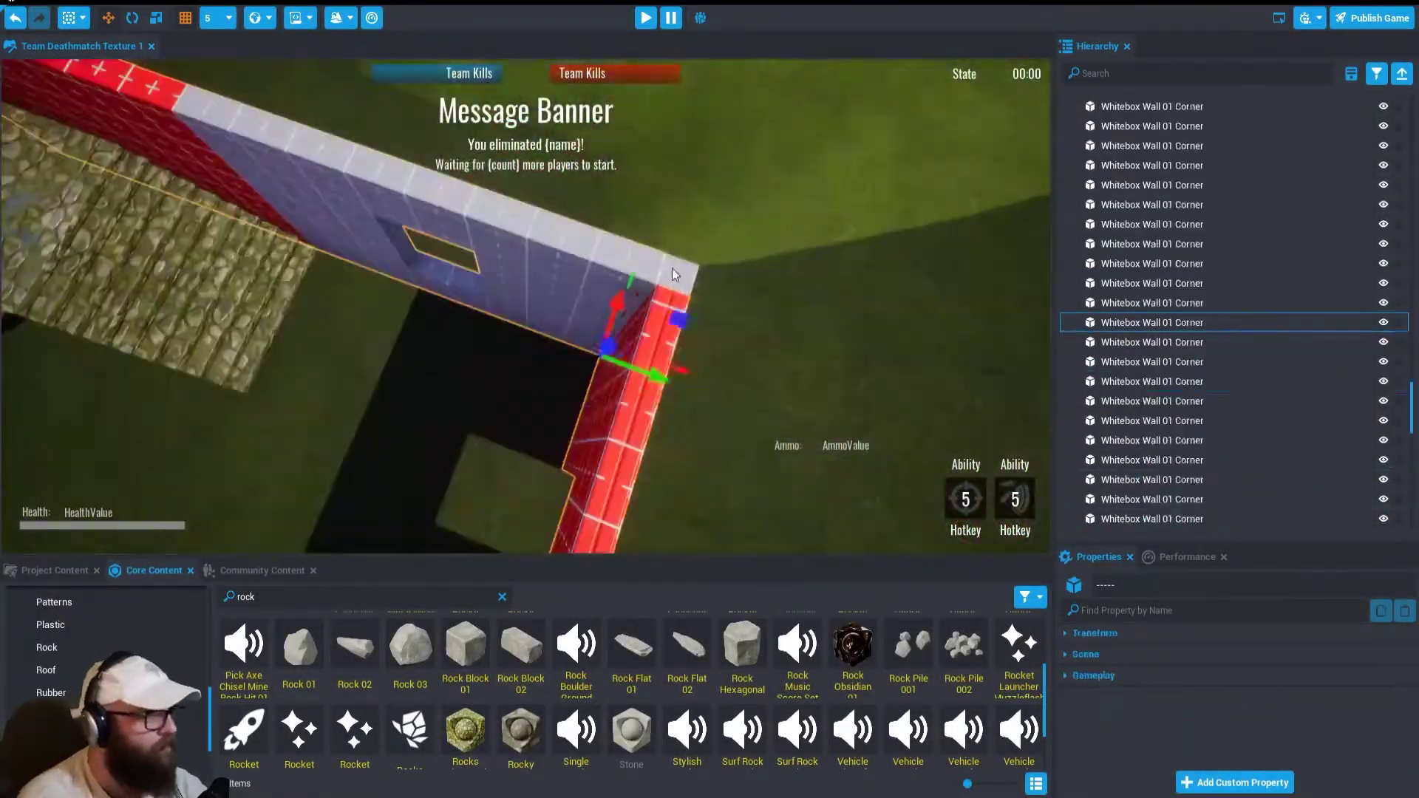
left_click(289, 244)
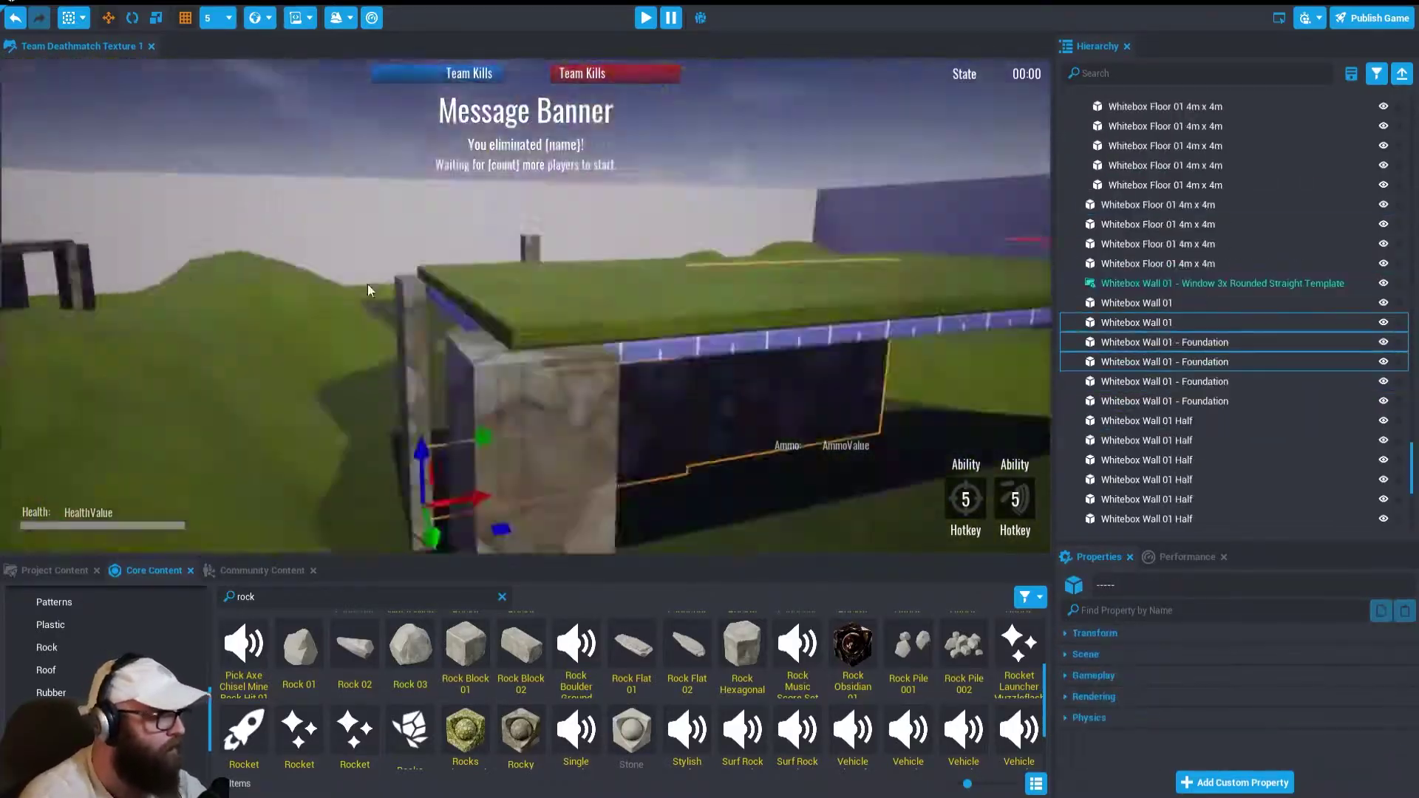
left_click(1181, 330)
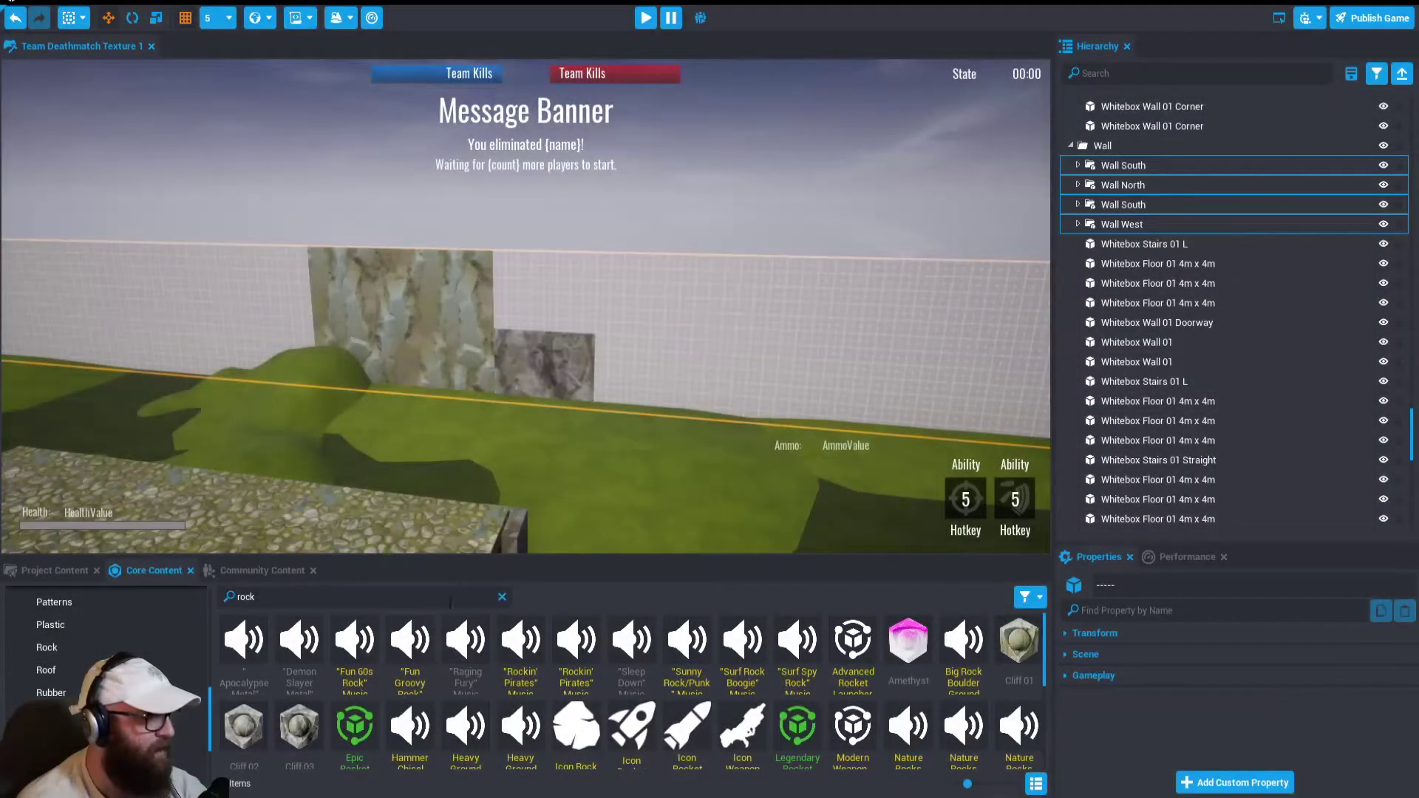
Apply the Cliff 03 and Cliff 02 materials to neighbouring sections of the arena's perimeter wall for comparison
left_click_drag(311, 751, 547, 329)
left_click_drag(299, 728, 612, 357)
left_click_drag(255, 739, 650, 307)
left_click_drag(228, 736, 663, 416)
left_click_drag(274, 753, 799, 321)
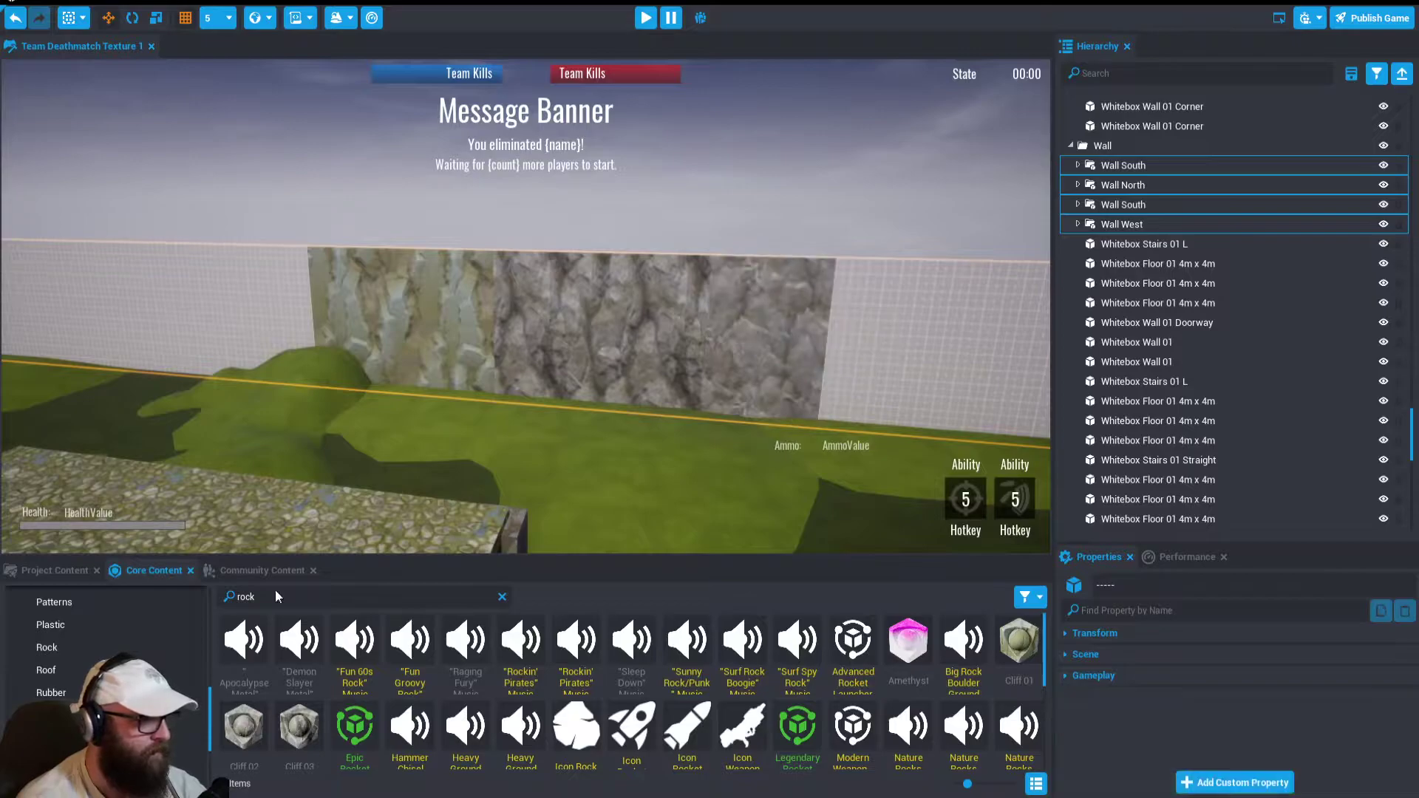
left_click_drag(262, 737, 875, 409)
right_click_drag(676, 444, 587, 394)
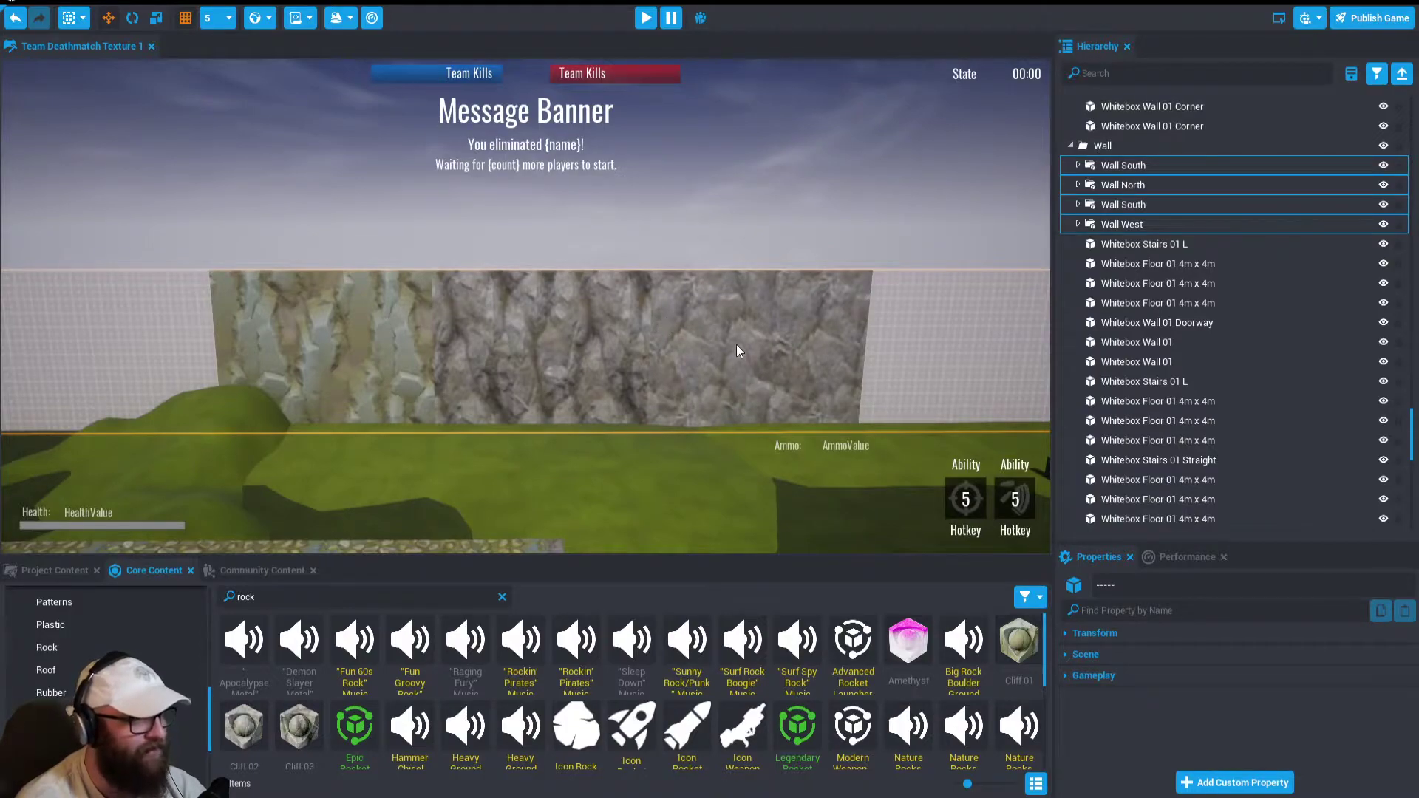
right_click_drag(728, 333, 711, 359)
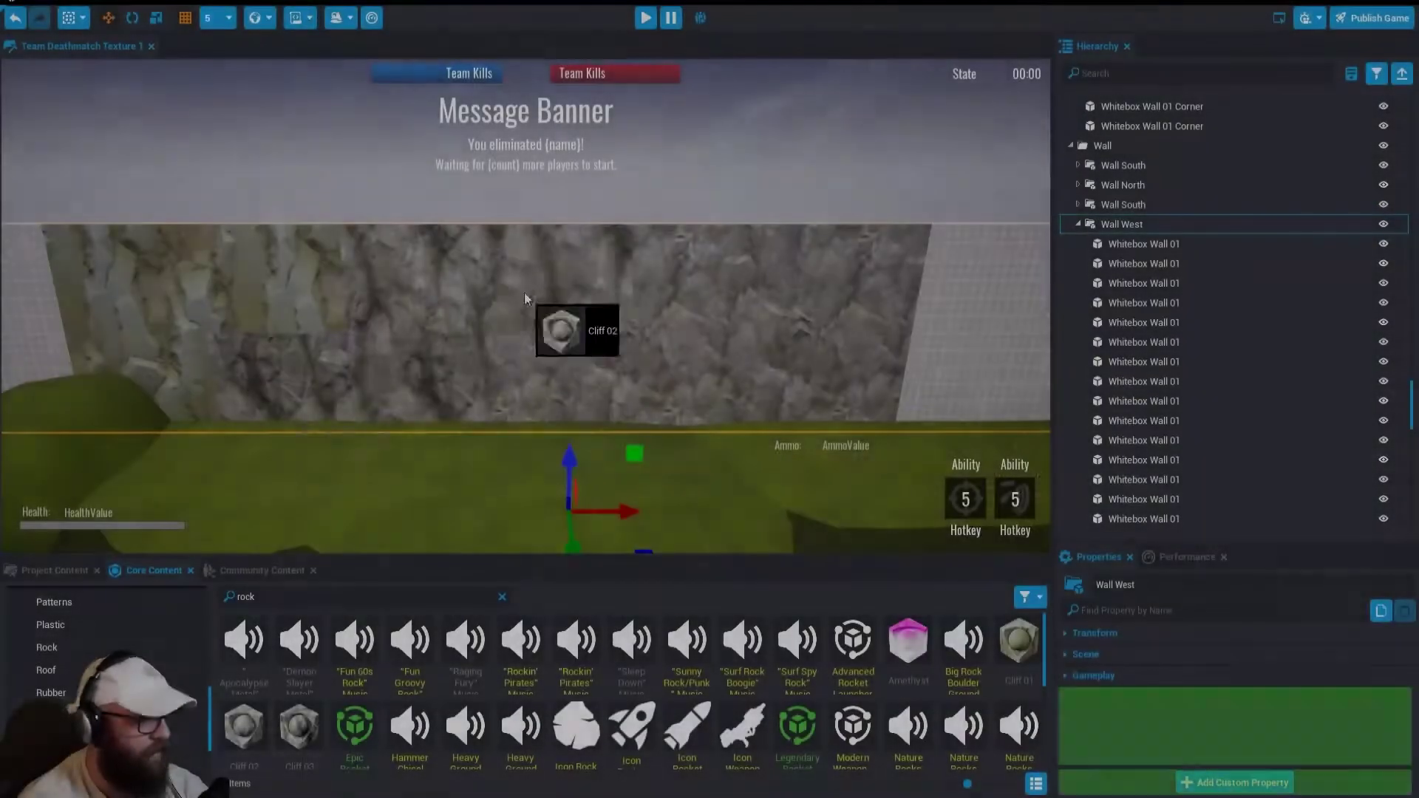
Apply Cliff 02 to the perimeter wall and select the wall pieces inside the Wall South group
left_click_drag(525, 293, 521, 299)
right_click_drag(769, 381, 805, 387)
left_click_drag(244, 726, 603, 473)
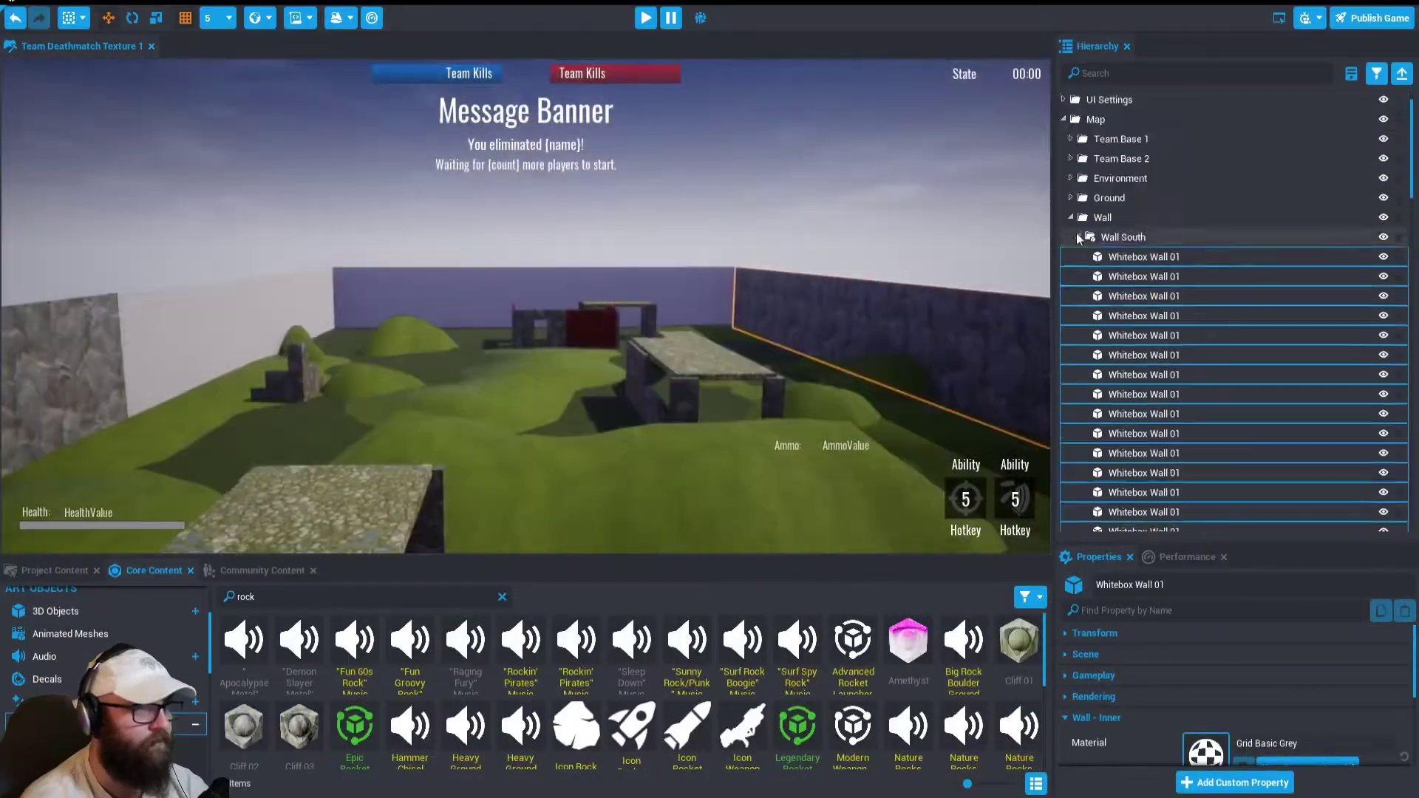
left_click(1157, 380, "shift")
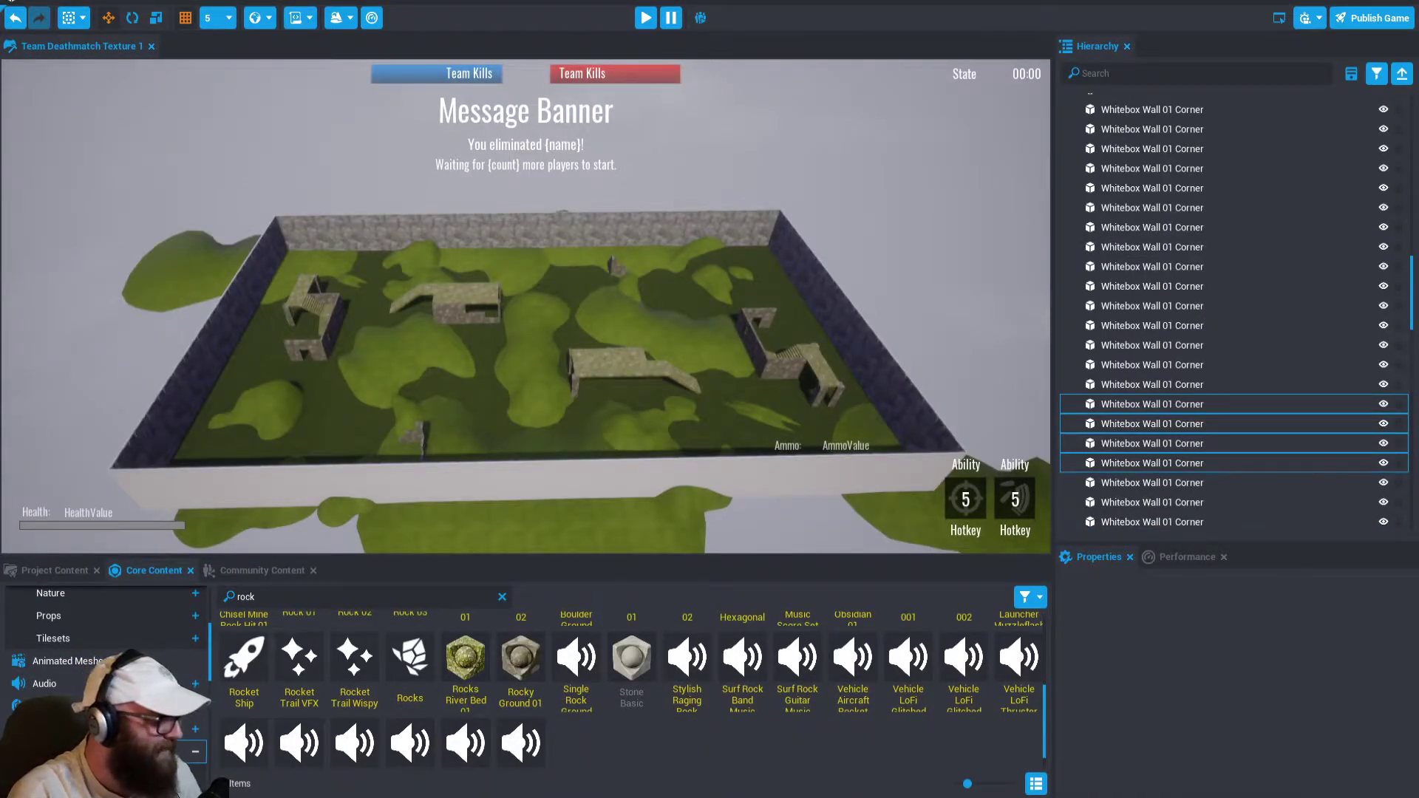
right_click_drag(553, 379, 426, 358)
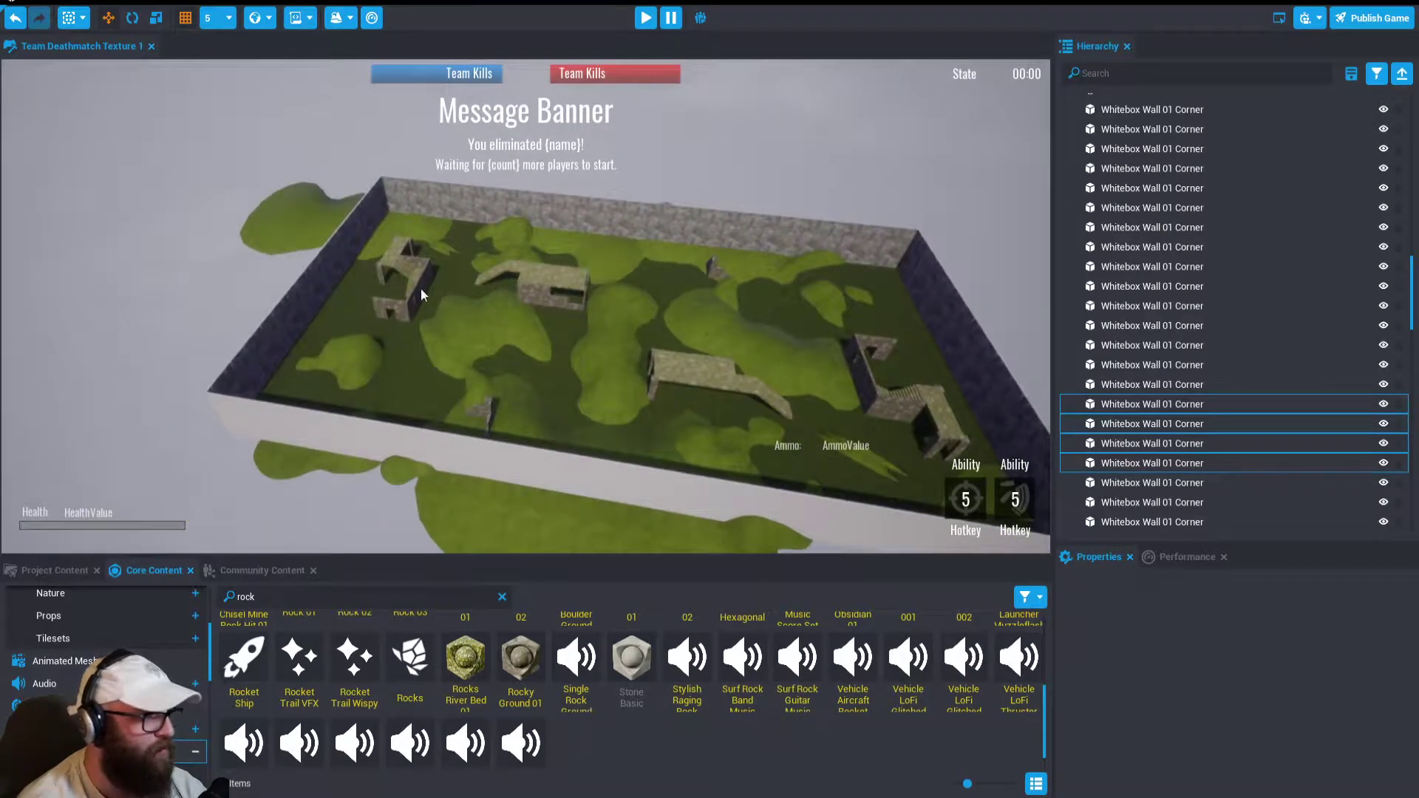
right_click_drag(624, 380, 685, 383)
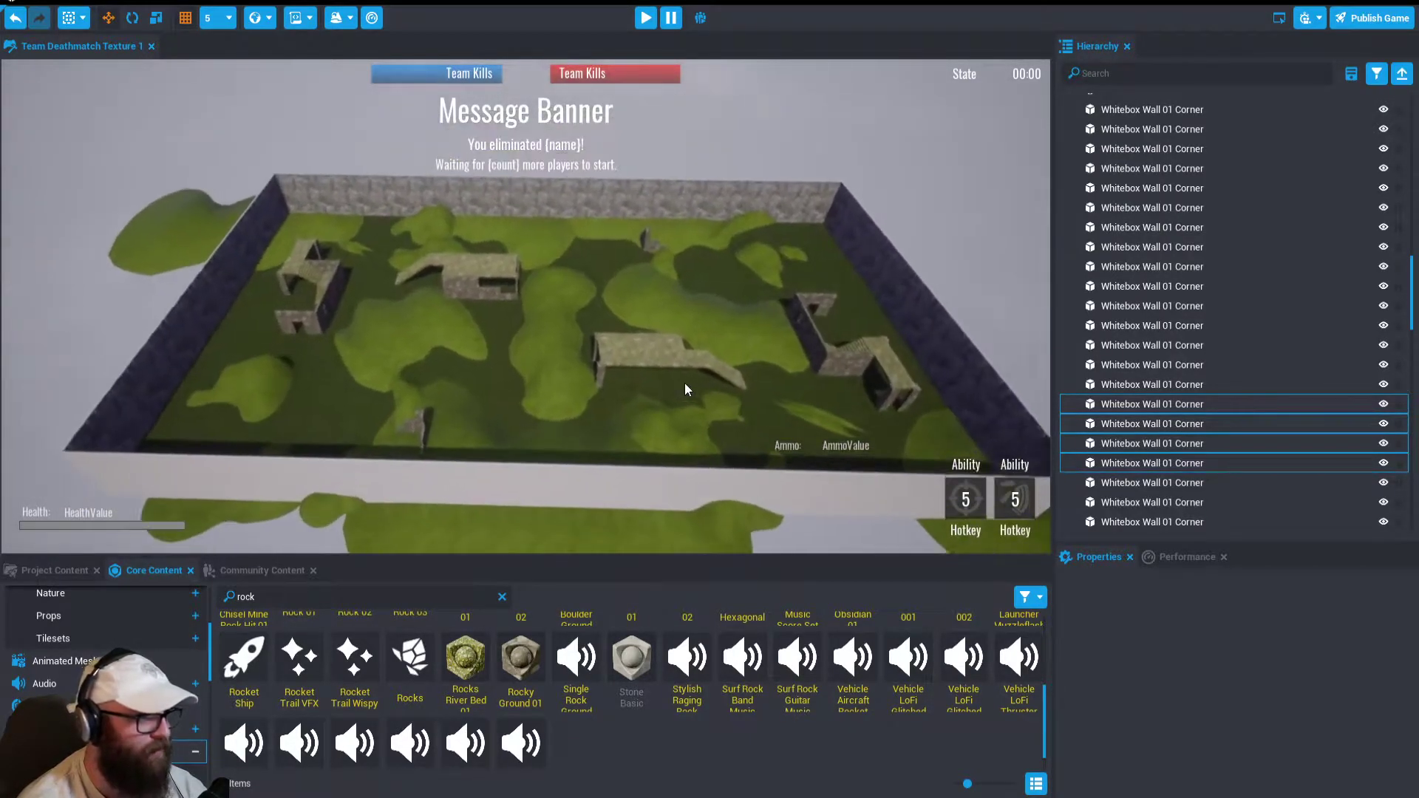
scroll(685, 383, "up", 5)
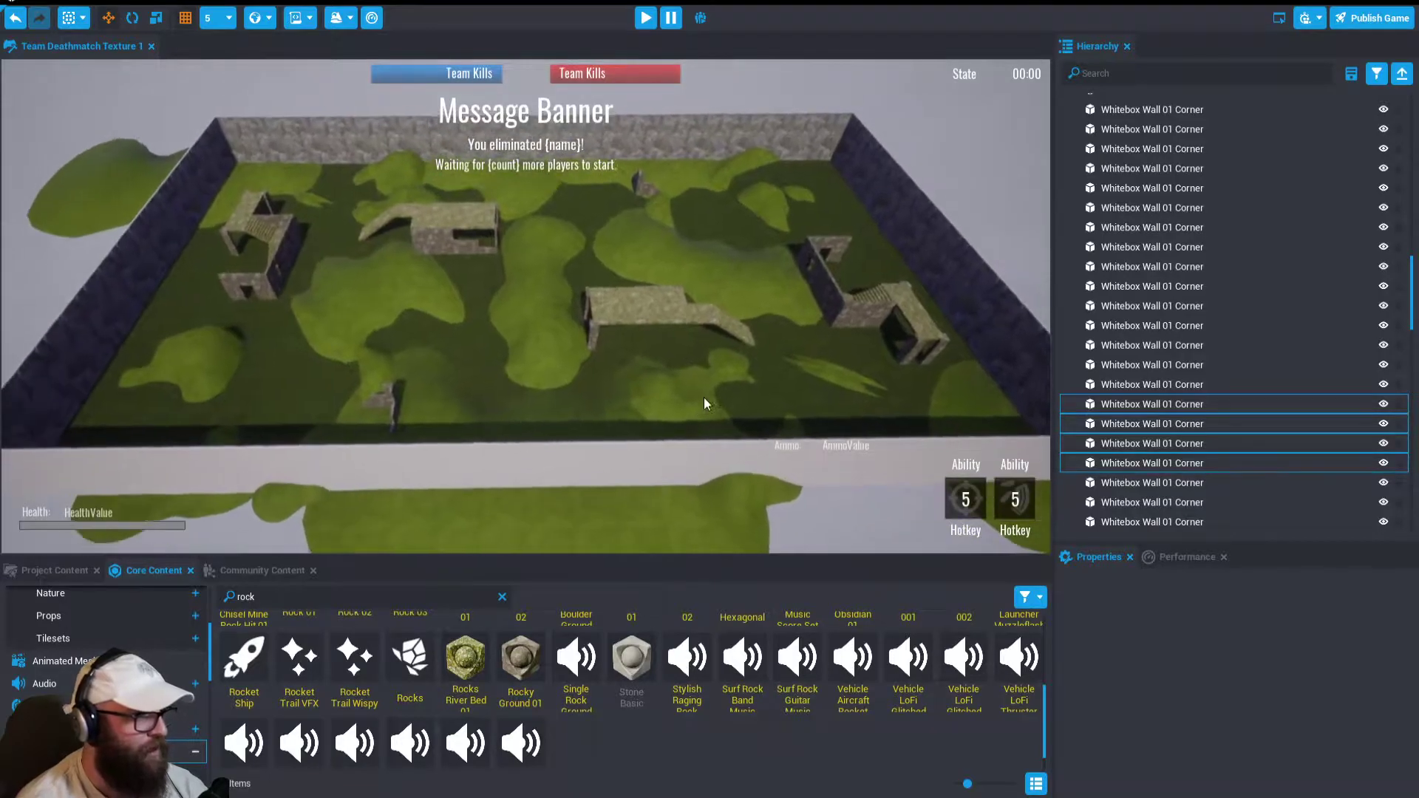
scroll(703, 397, "up", 6)
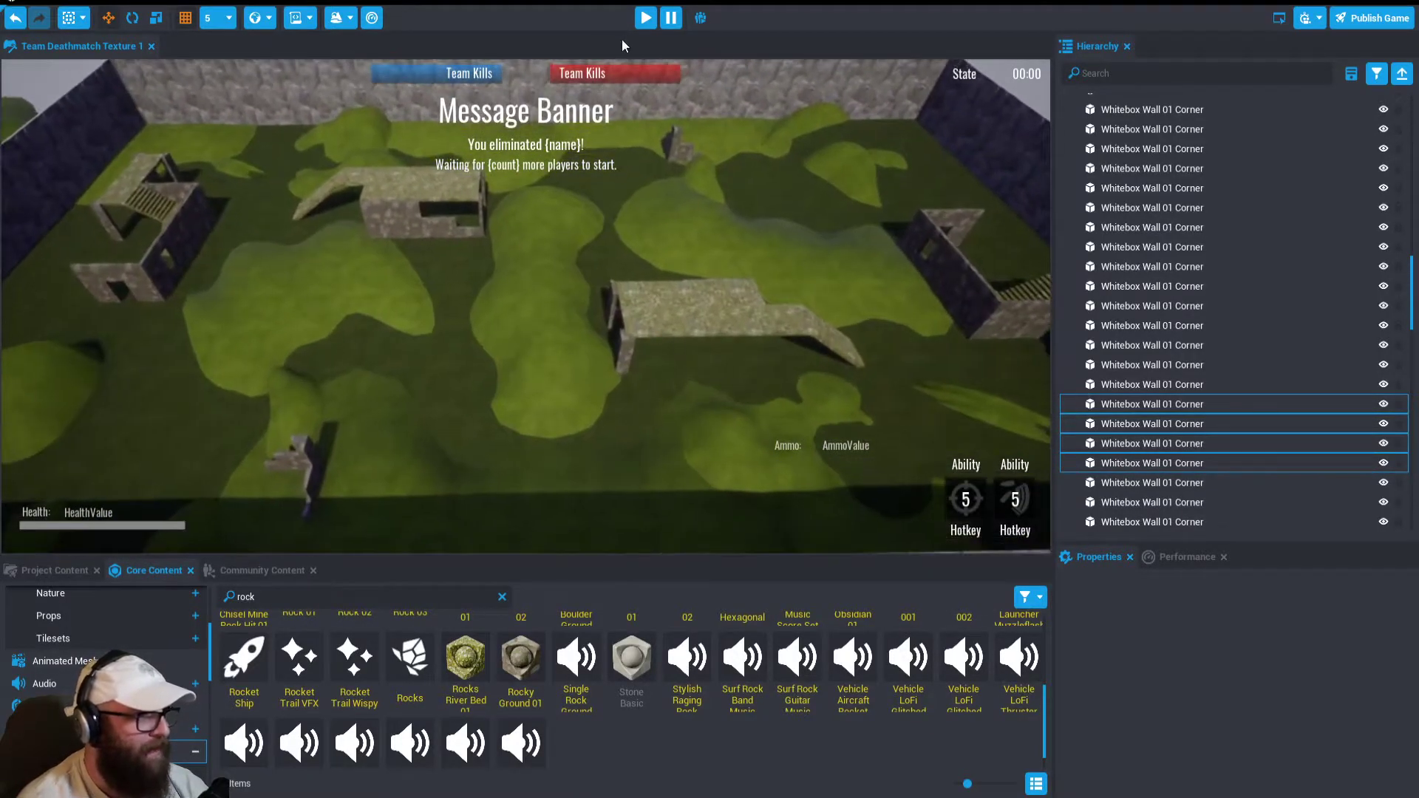
right_click_drag(697, 184, 617, 111)
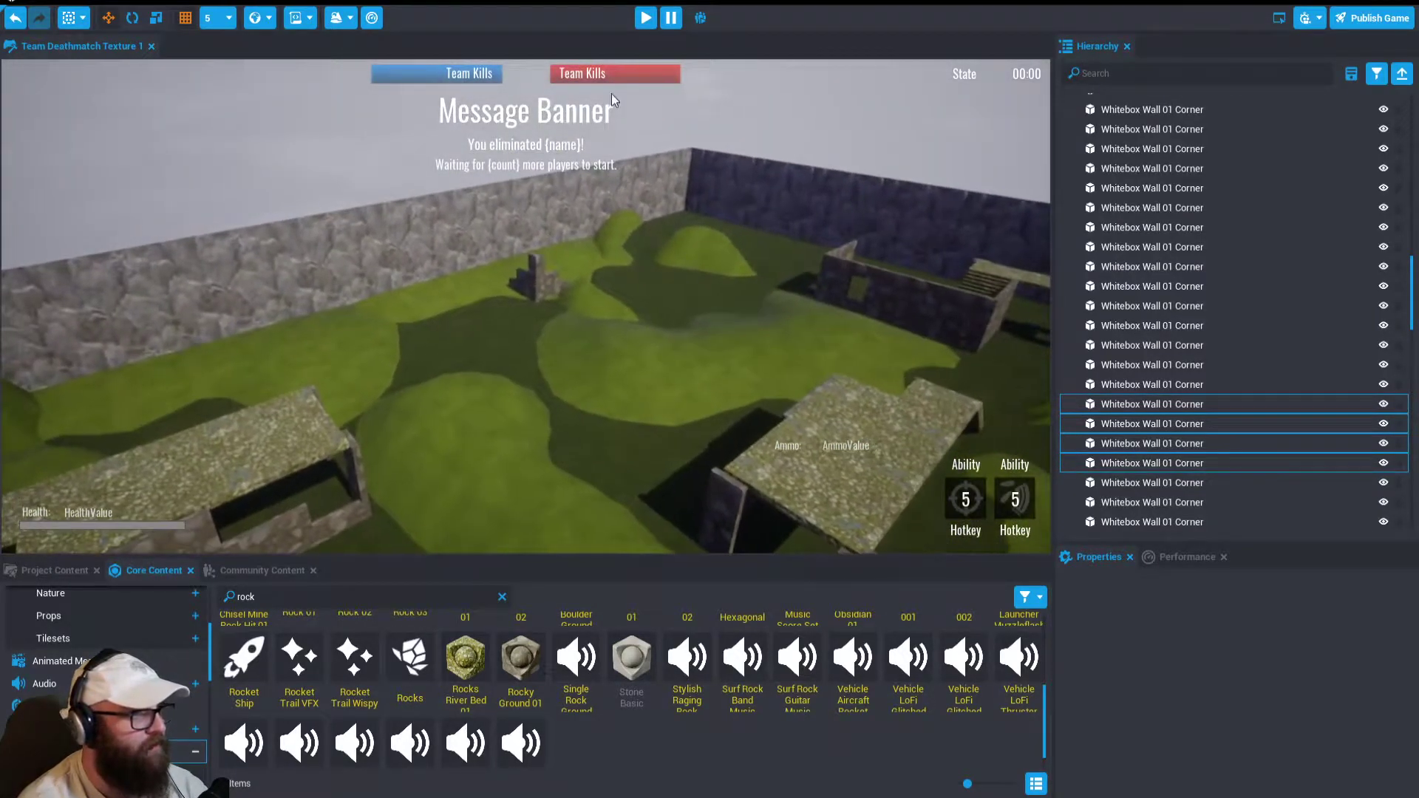
Playtest the map in preview mode, running over the textured staircases and rooftops and through the stone buildings, and return to editing
left_click(645, 30)
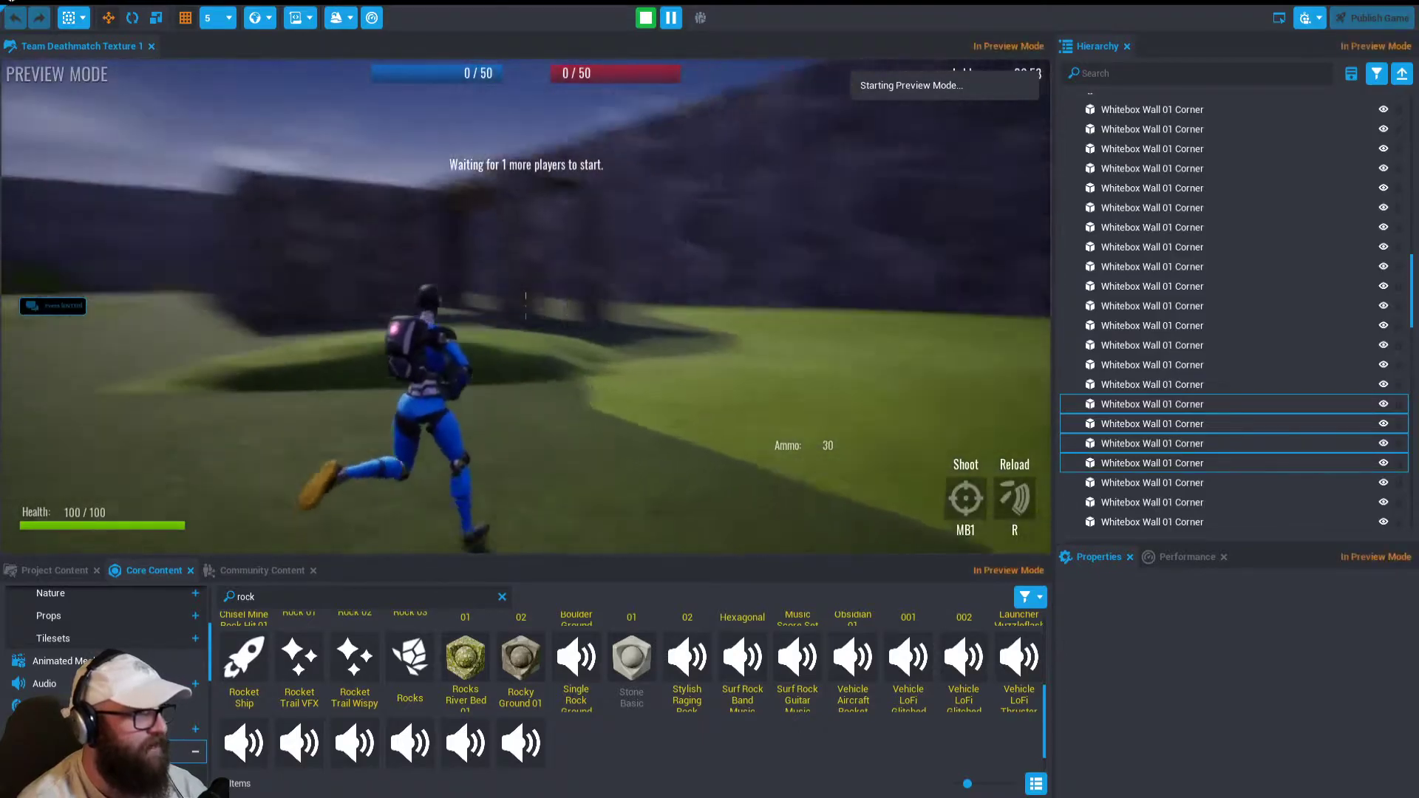
key("w")
key("space")
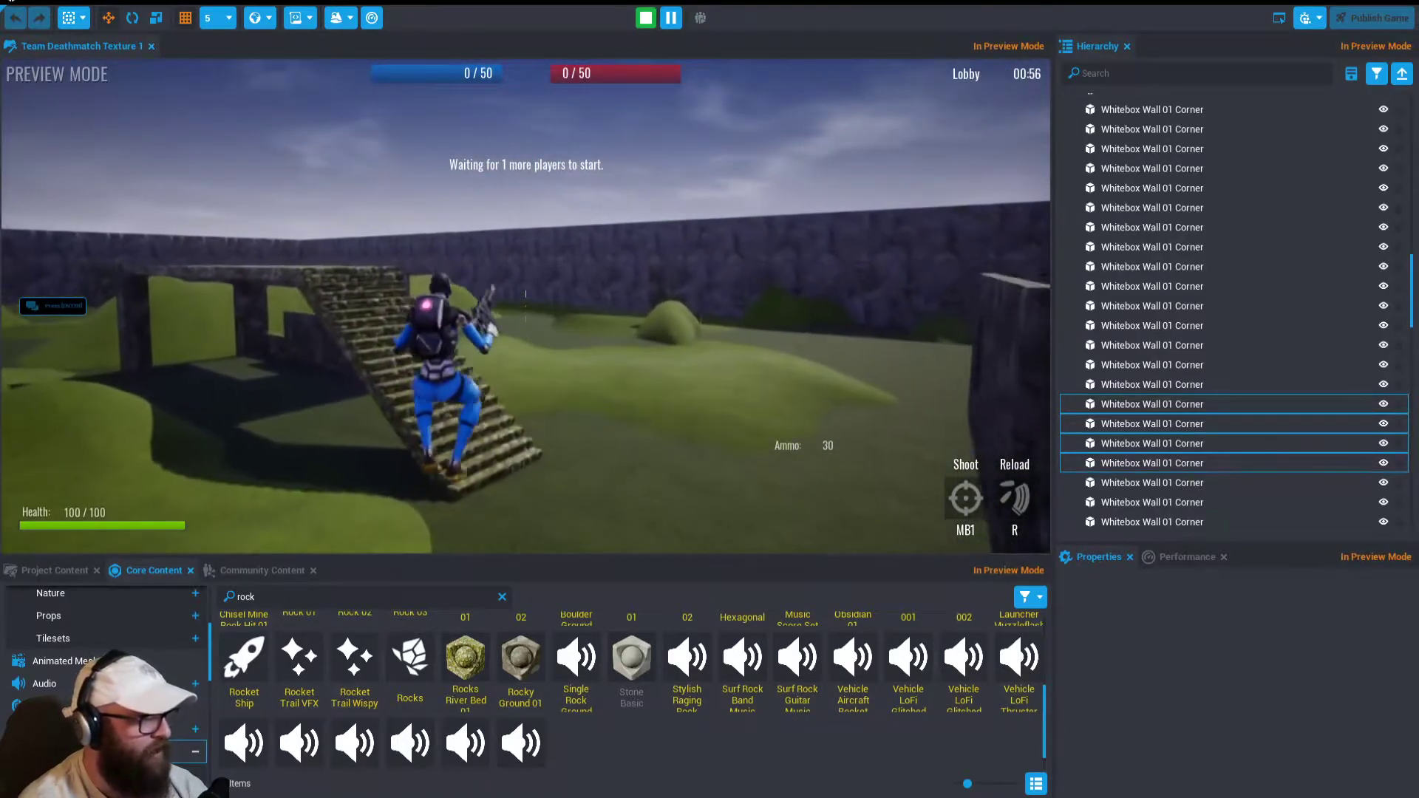
key("w")
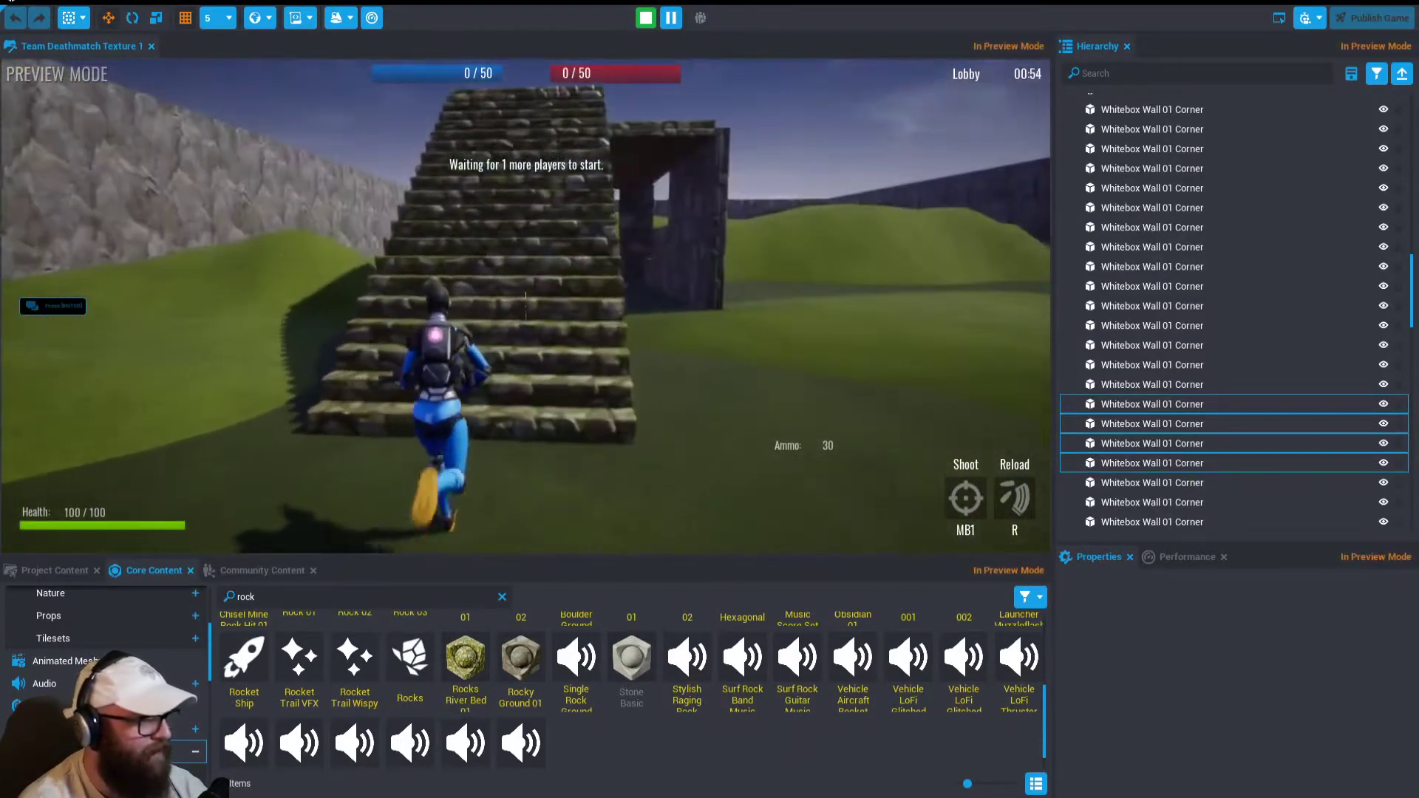
key("w")
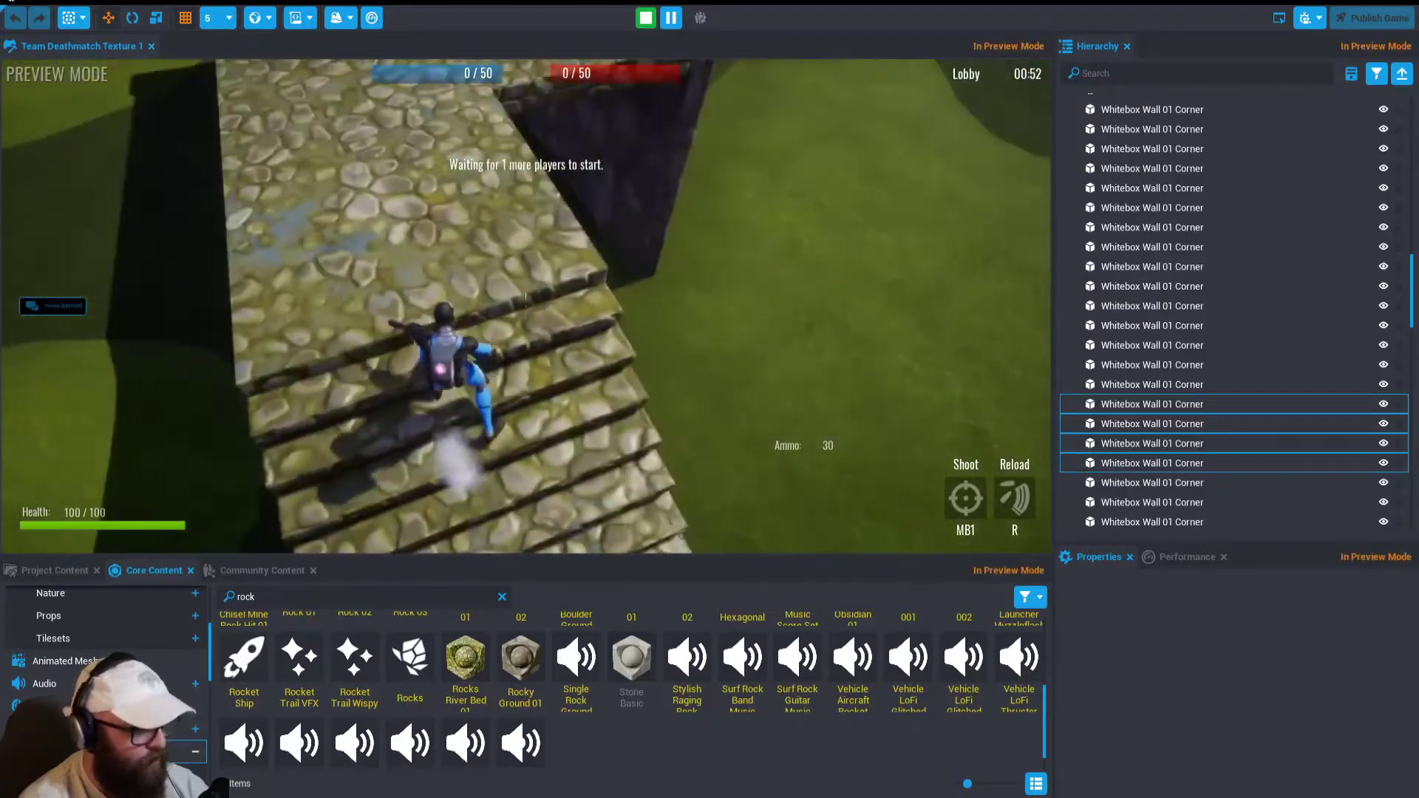
key("w")
key("w")
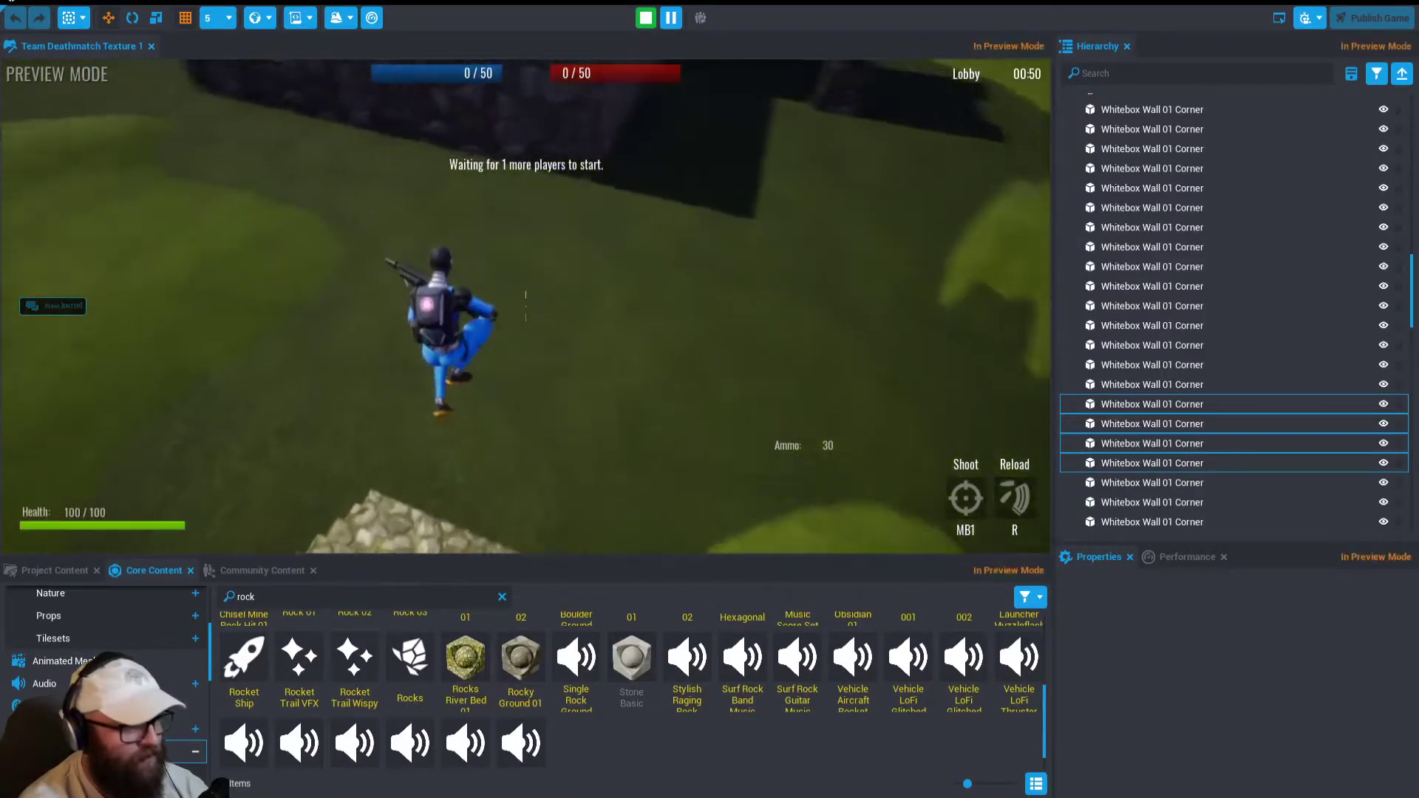
key("w")
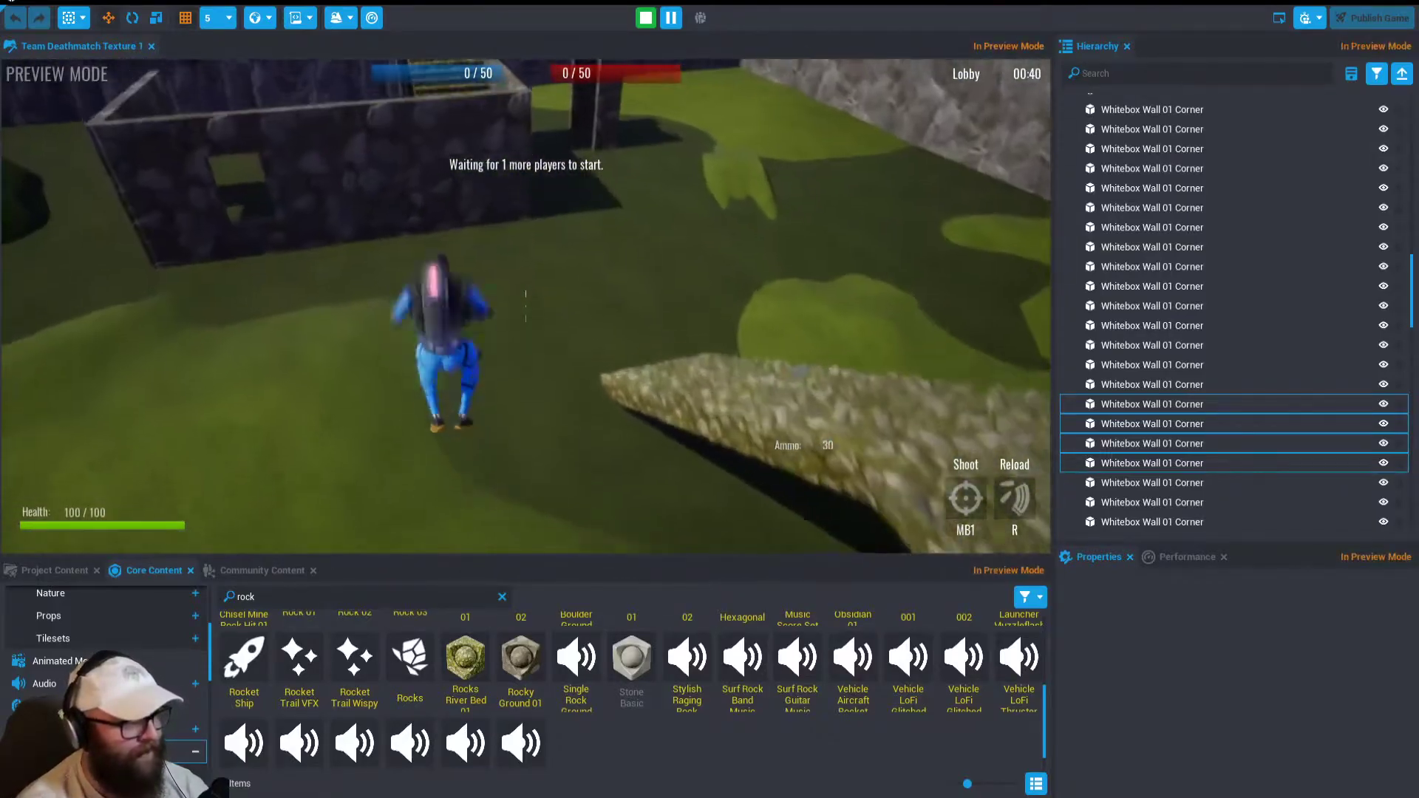
key("w")
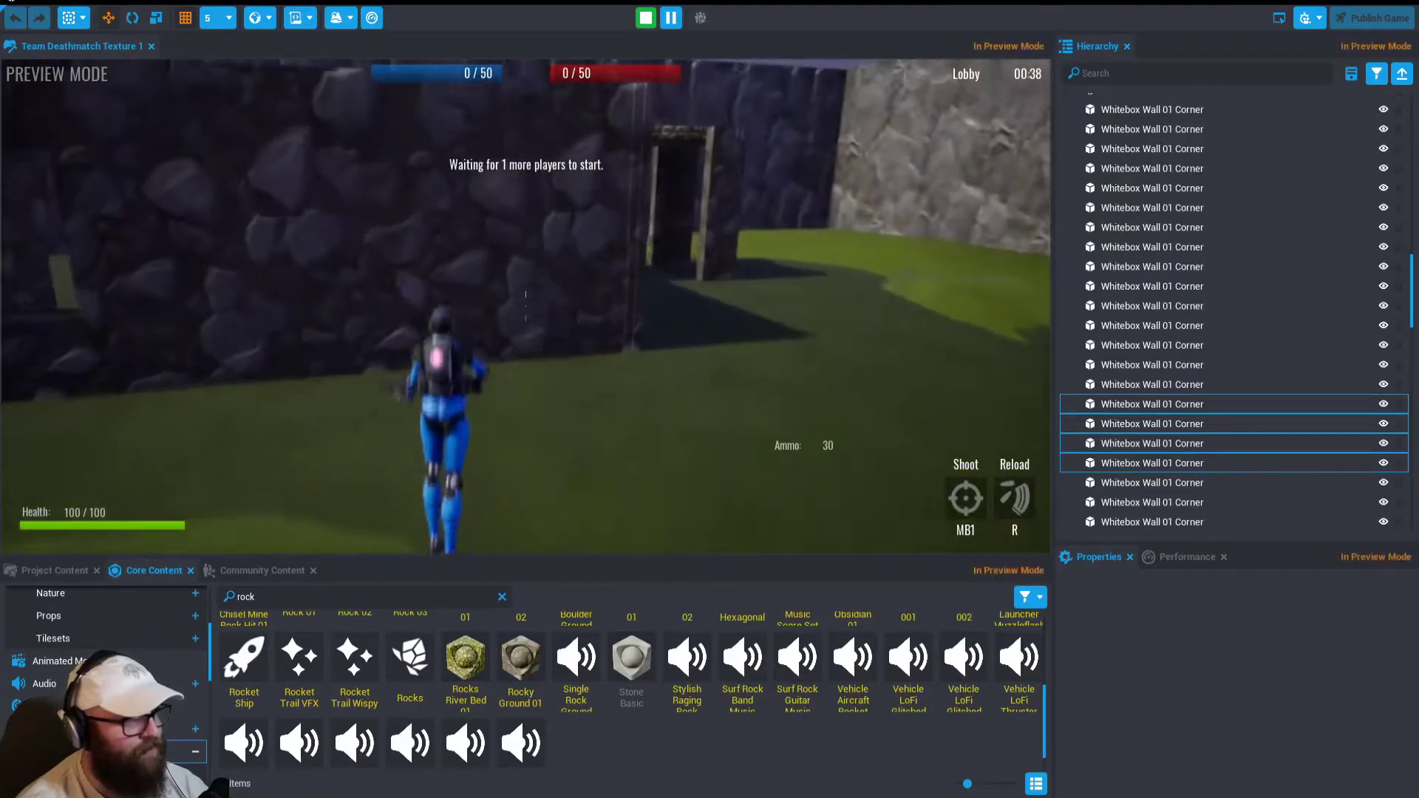
key("space")
key("w")
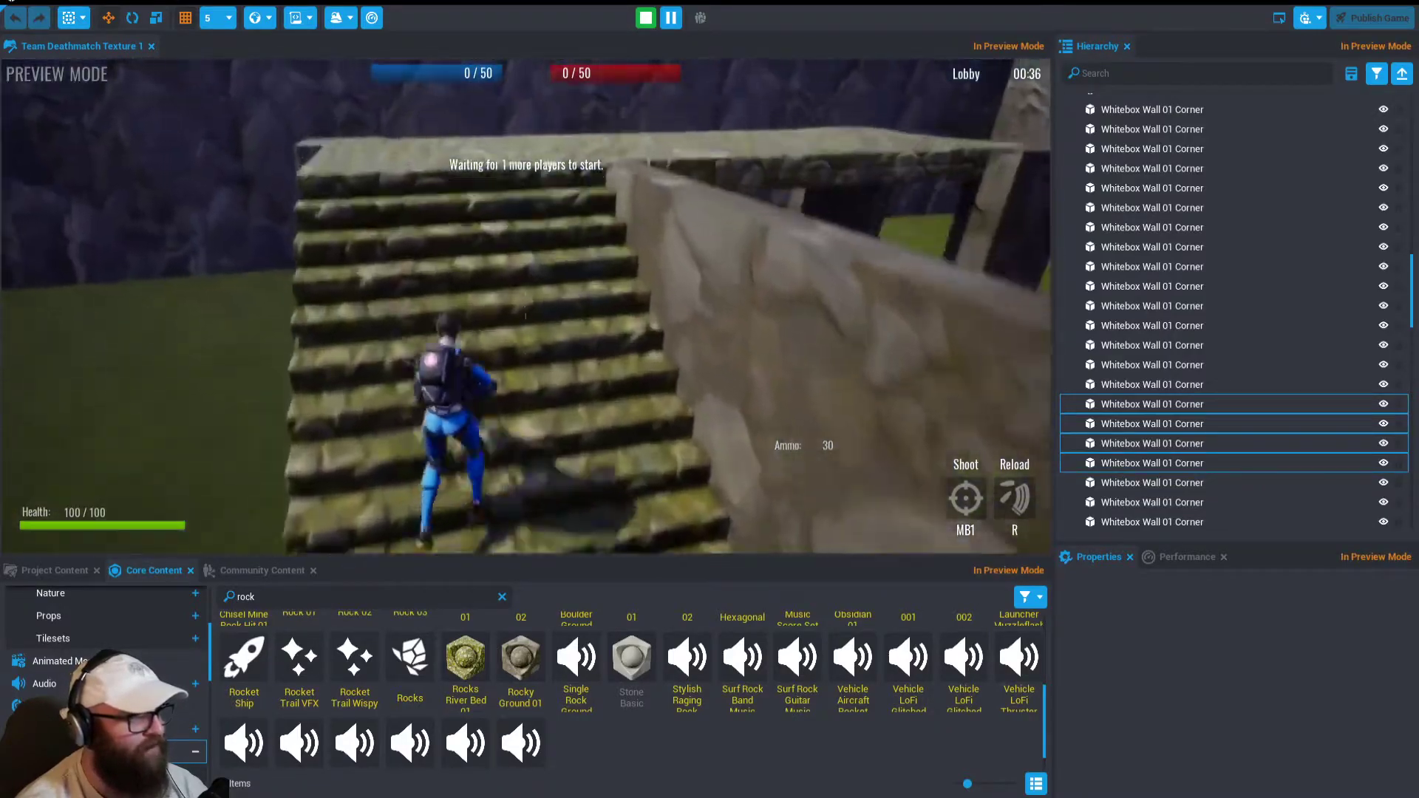
key("w")
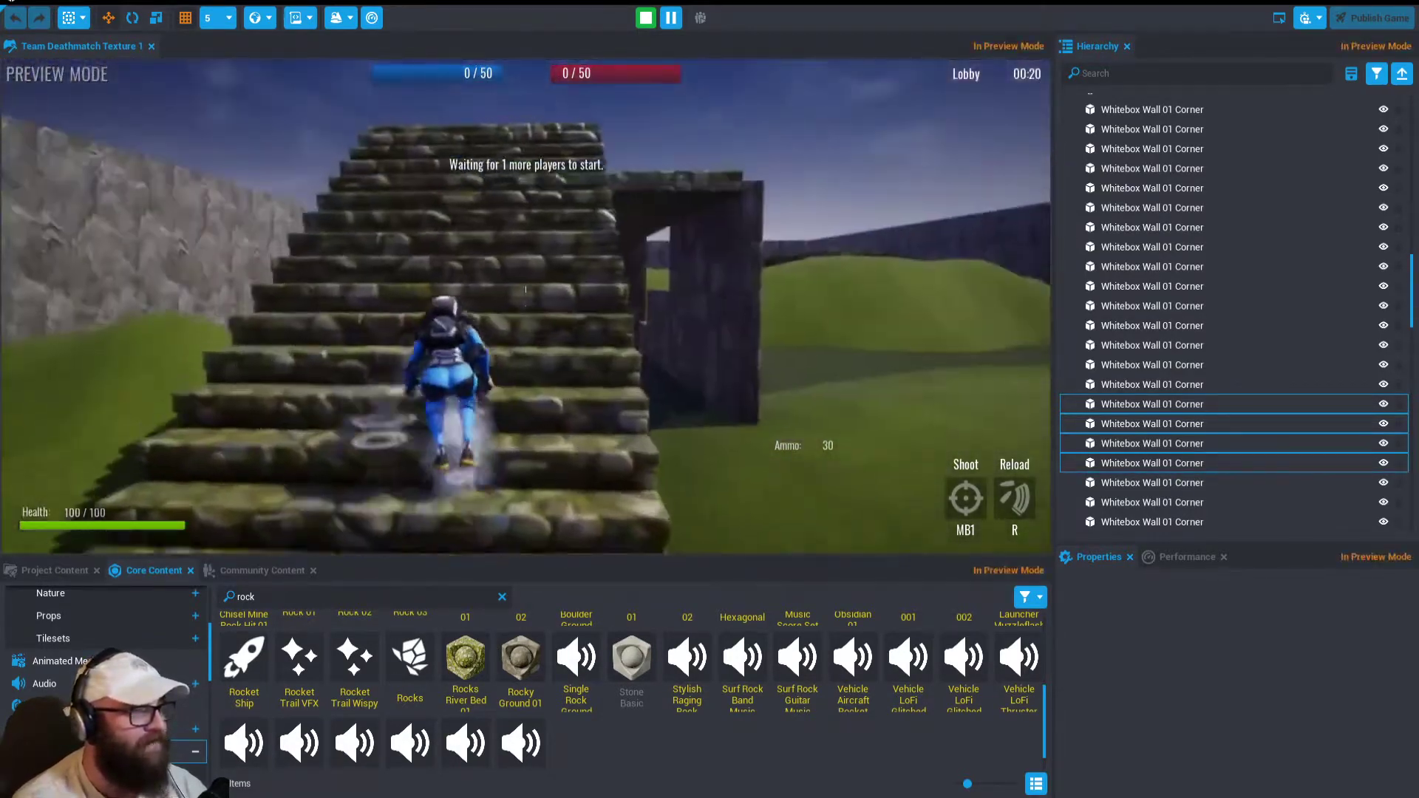
key("w")
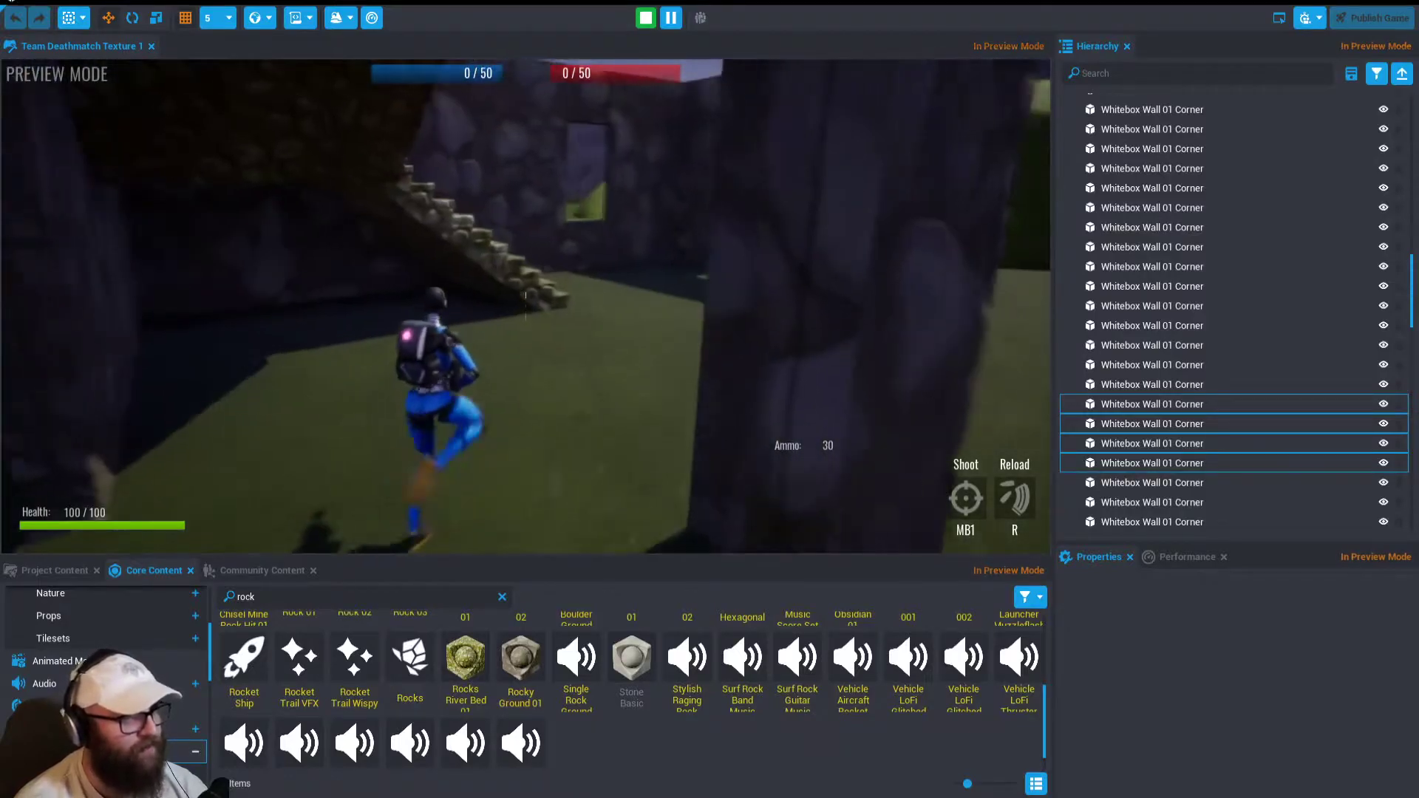
key("w")
key("w")
key("w")
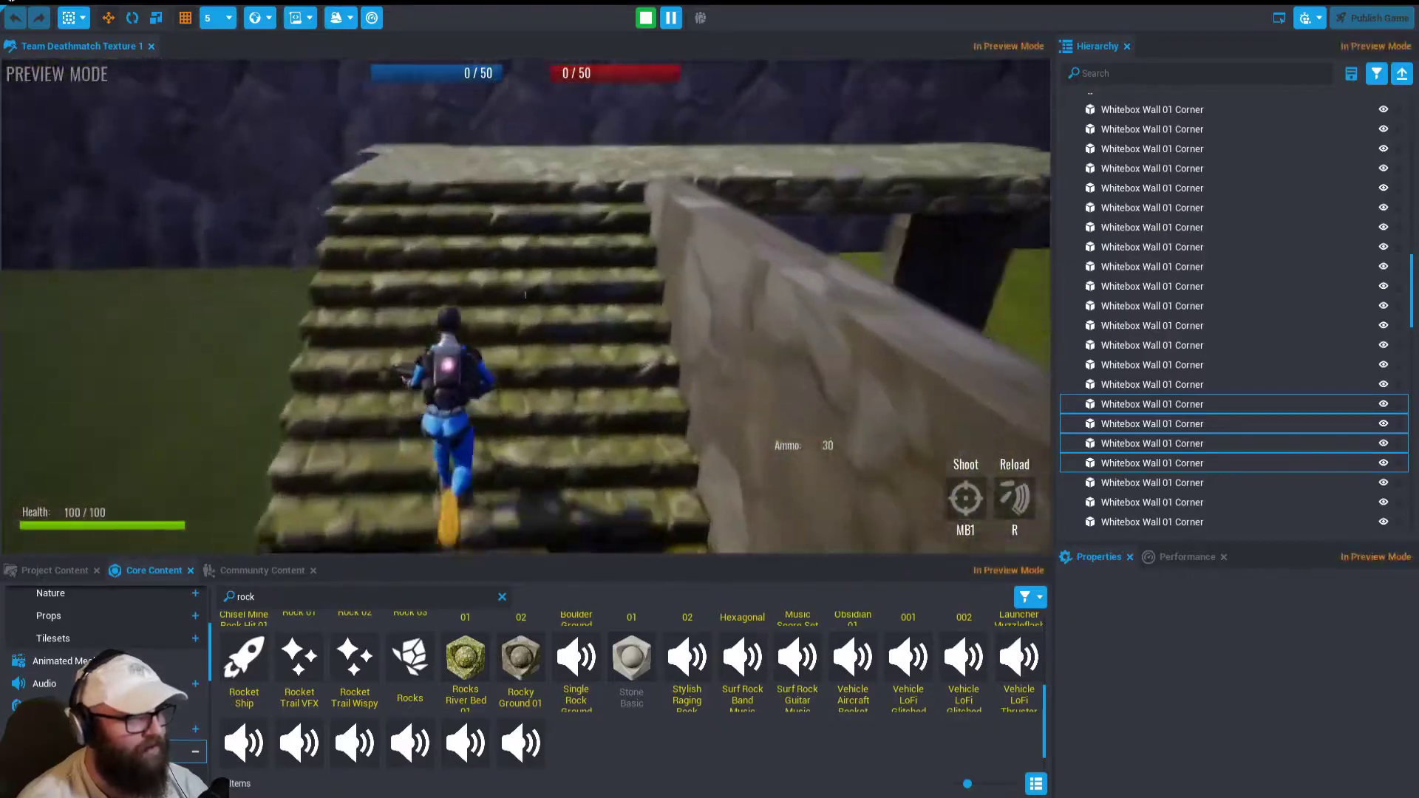
key("w")
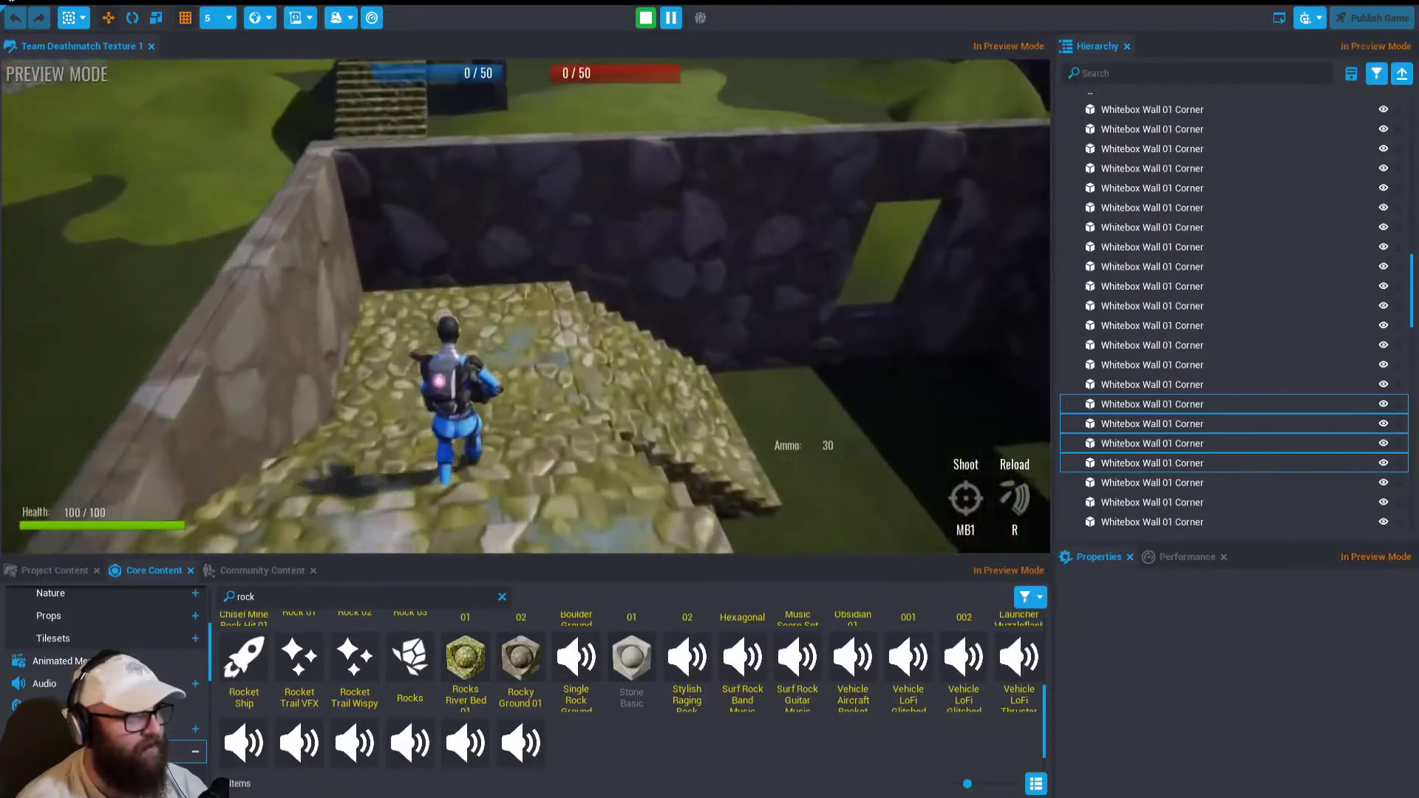
key("w")
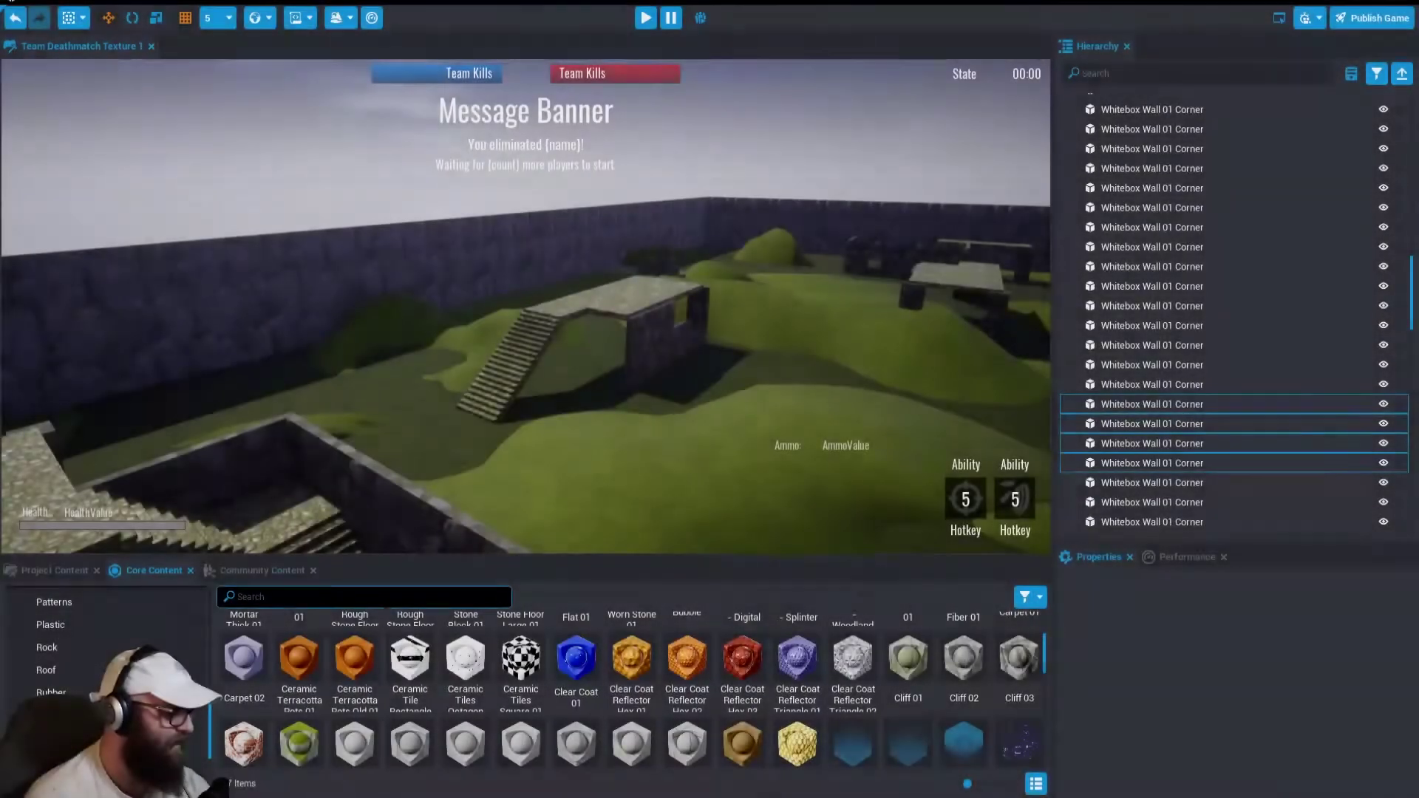
Search Core Content for "tree" and browse the tree models with the whole arena in view
type("tr")
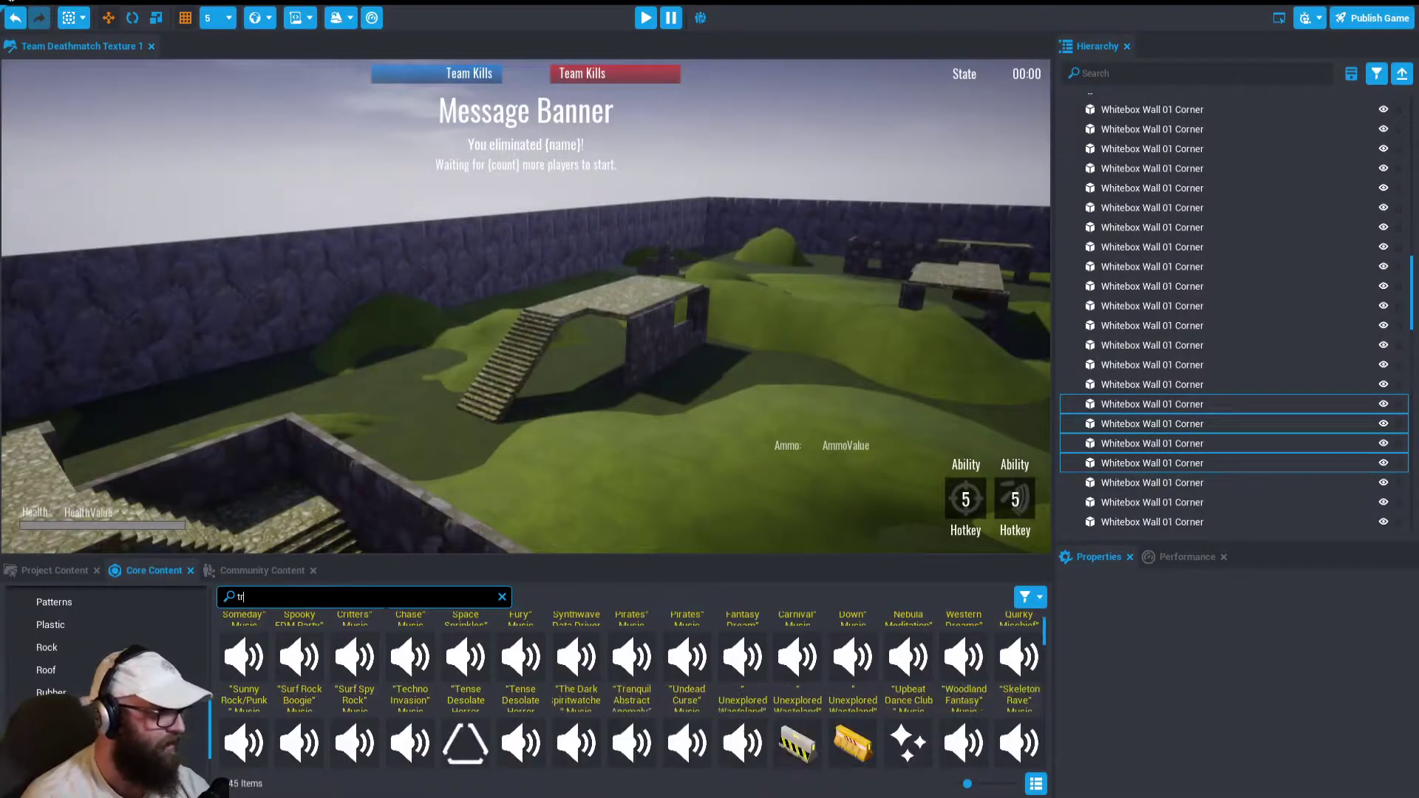
type("ee")
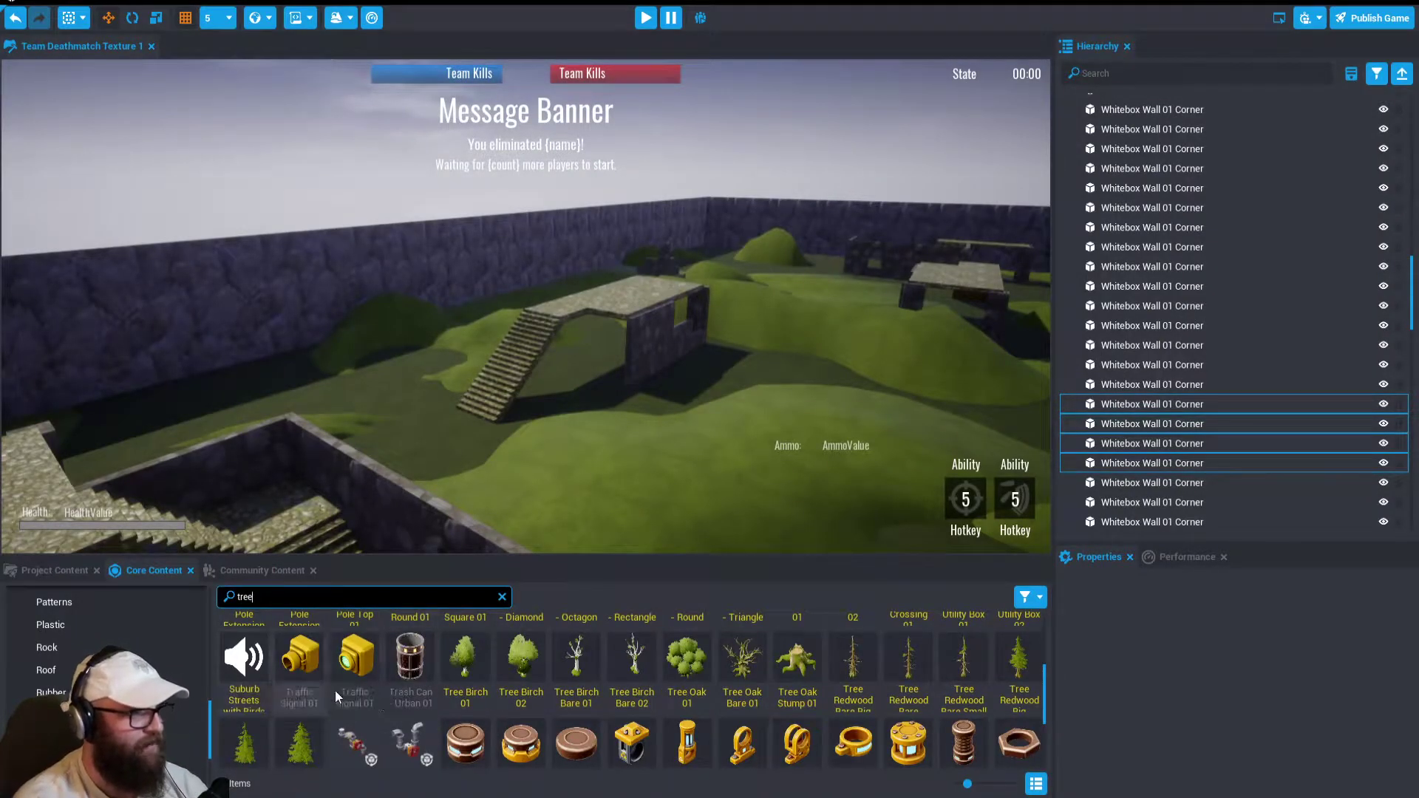
scroll(397, 714, "up", 6)
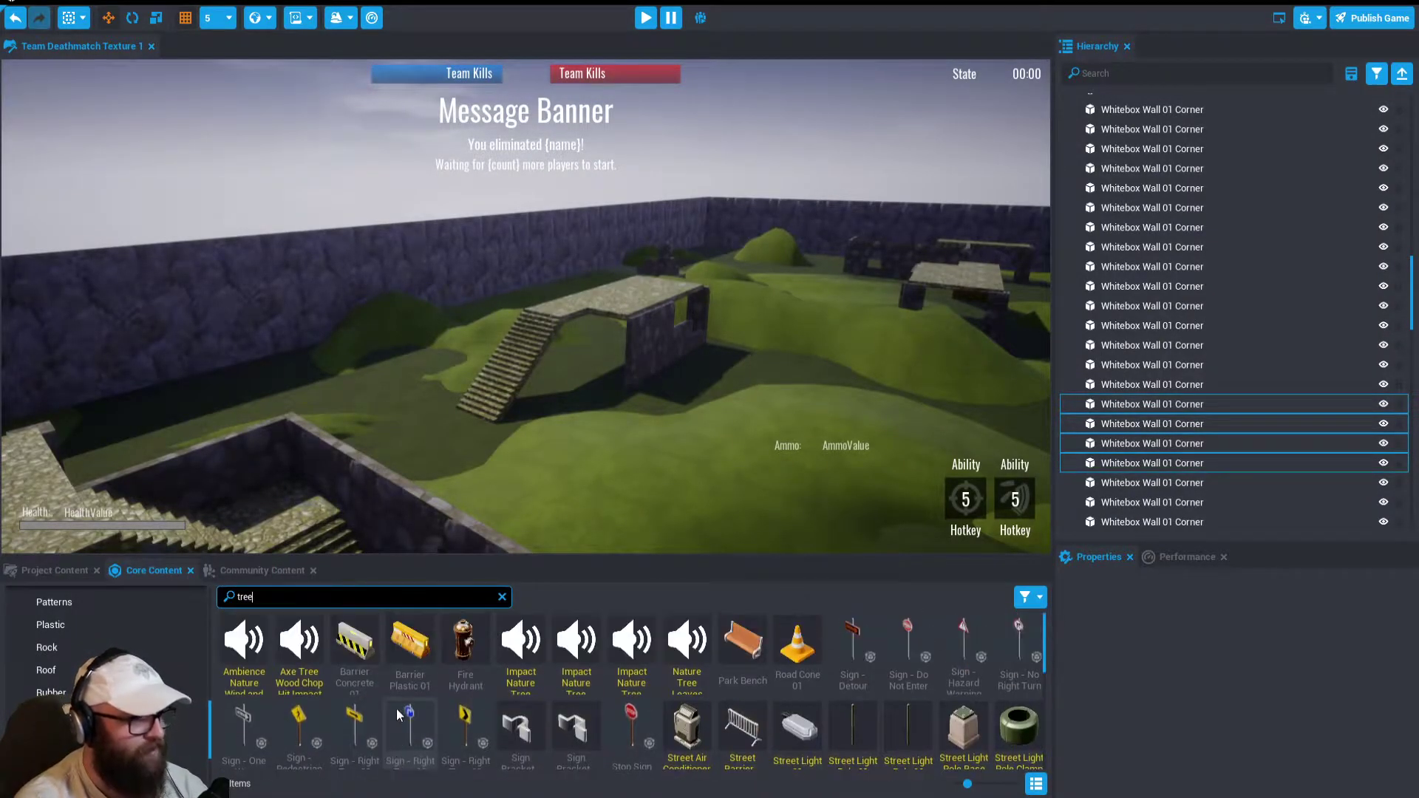
scroll(399, 716, "down", 5)
right_click_drag(702, 403, 496, 348)
key("s")
key("a")
key("a")
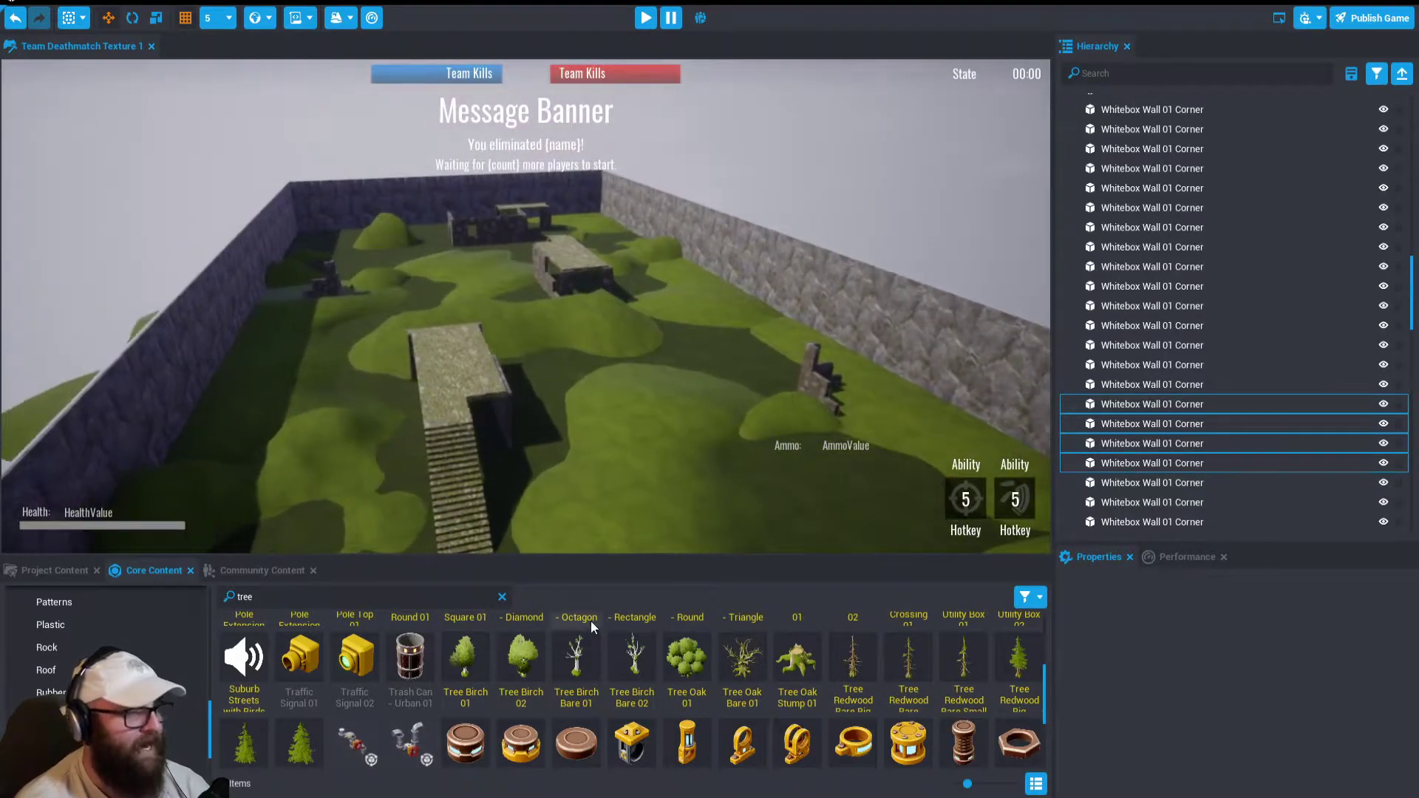
scroll(633, 702, "down", 1)
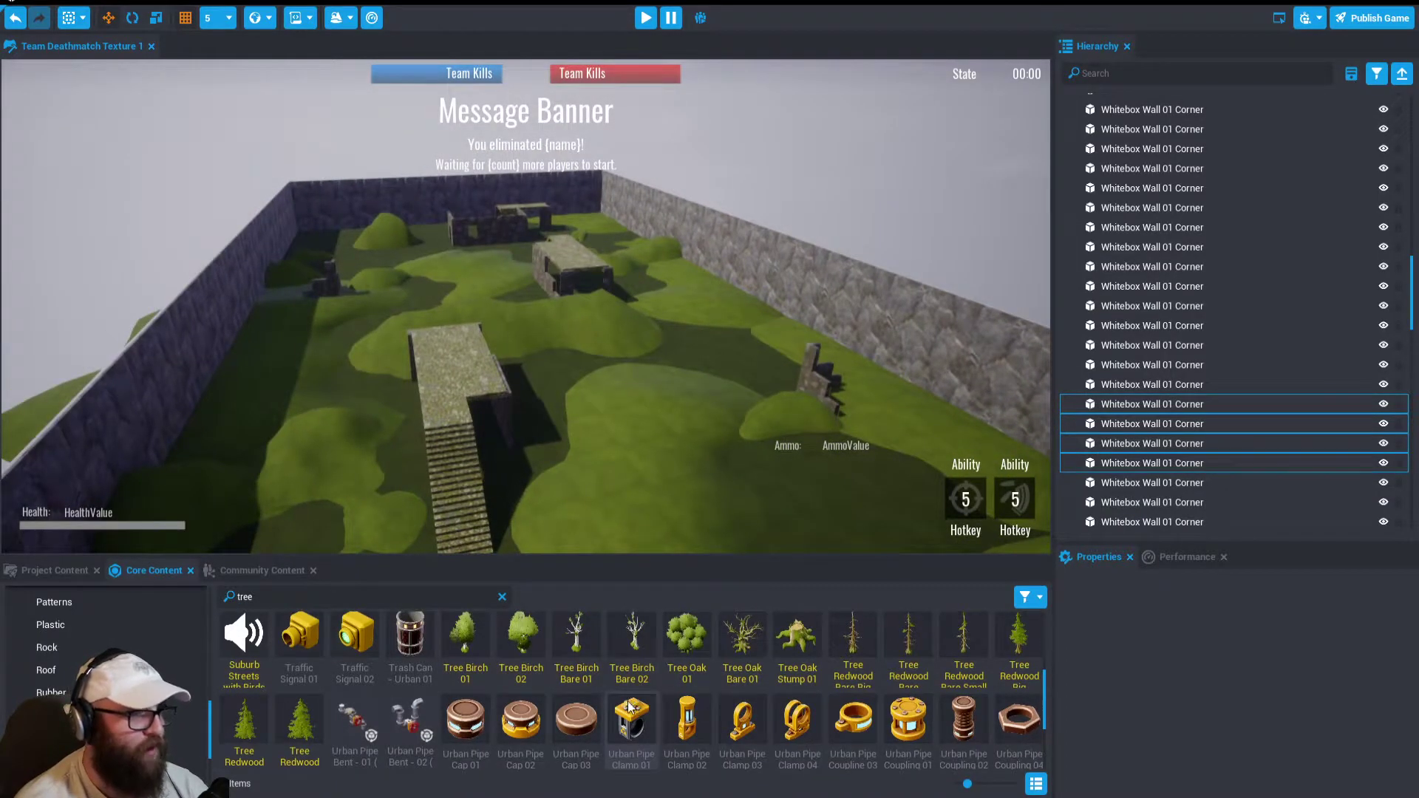
Try out a Tree Oak 01 on the grass hill, scale its height, and delete it
left_click_drag(694, 637, 655, 390)
right_click_drag(690, 371, 671, 364)
key("w")
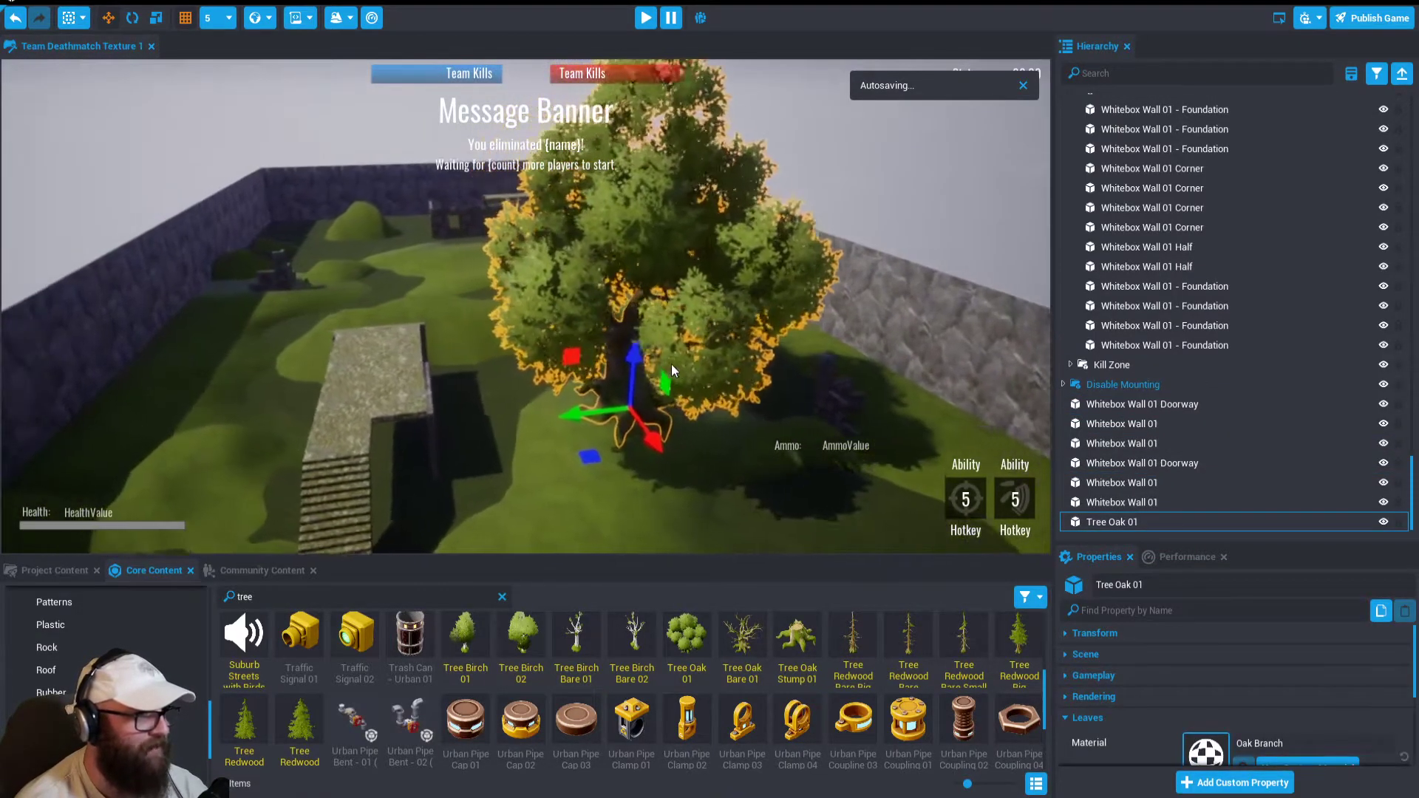
left_click(161, 19)
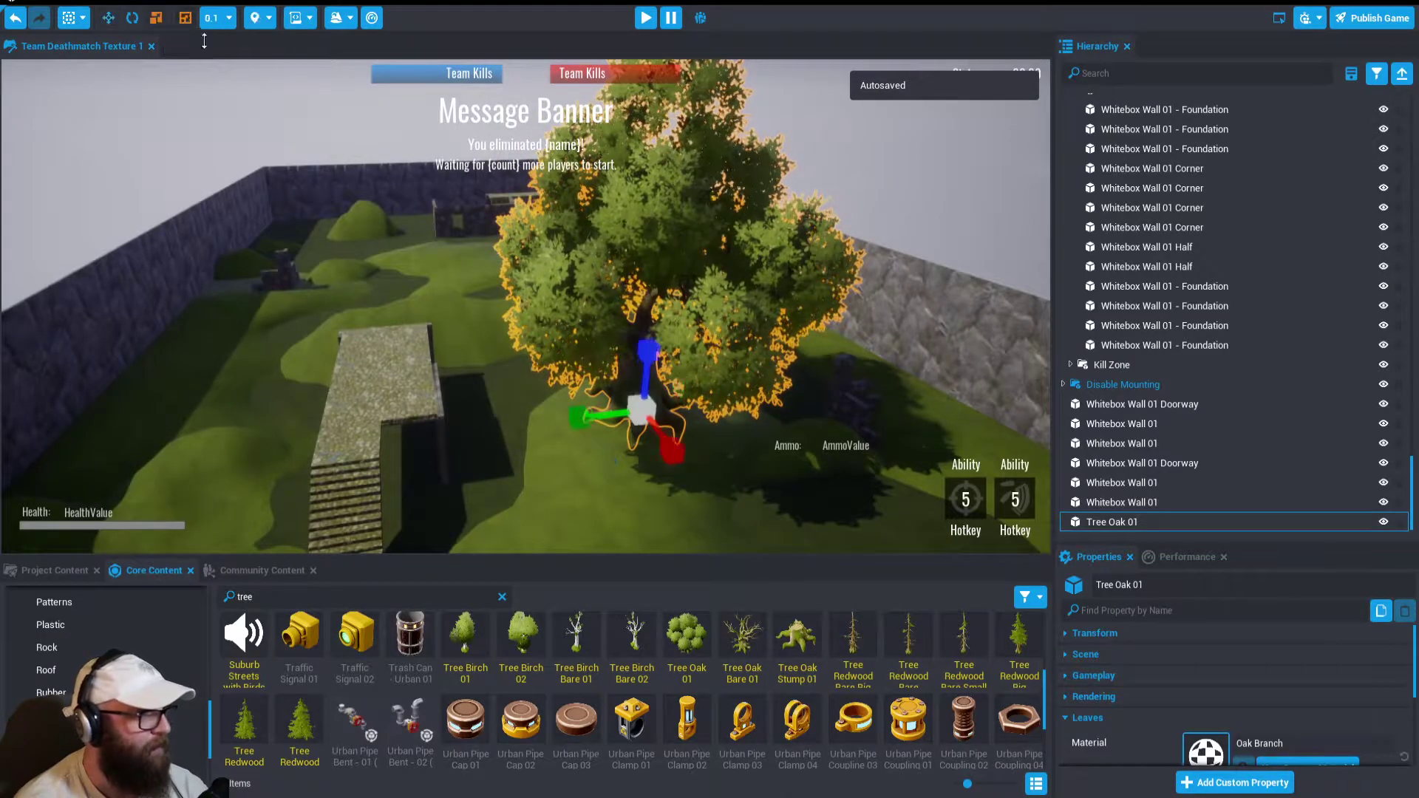
mouse_move(652, 351)
left_mouse_down()
mouse_move(637, 257)
mouse_move(645, 348)
left_mouse_up()
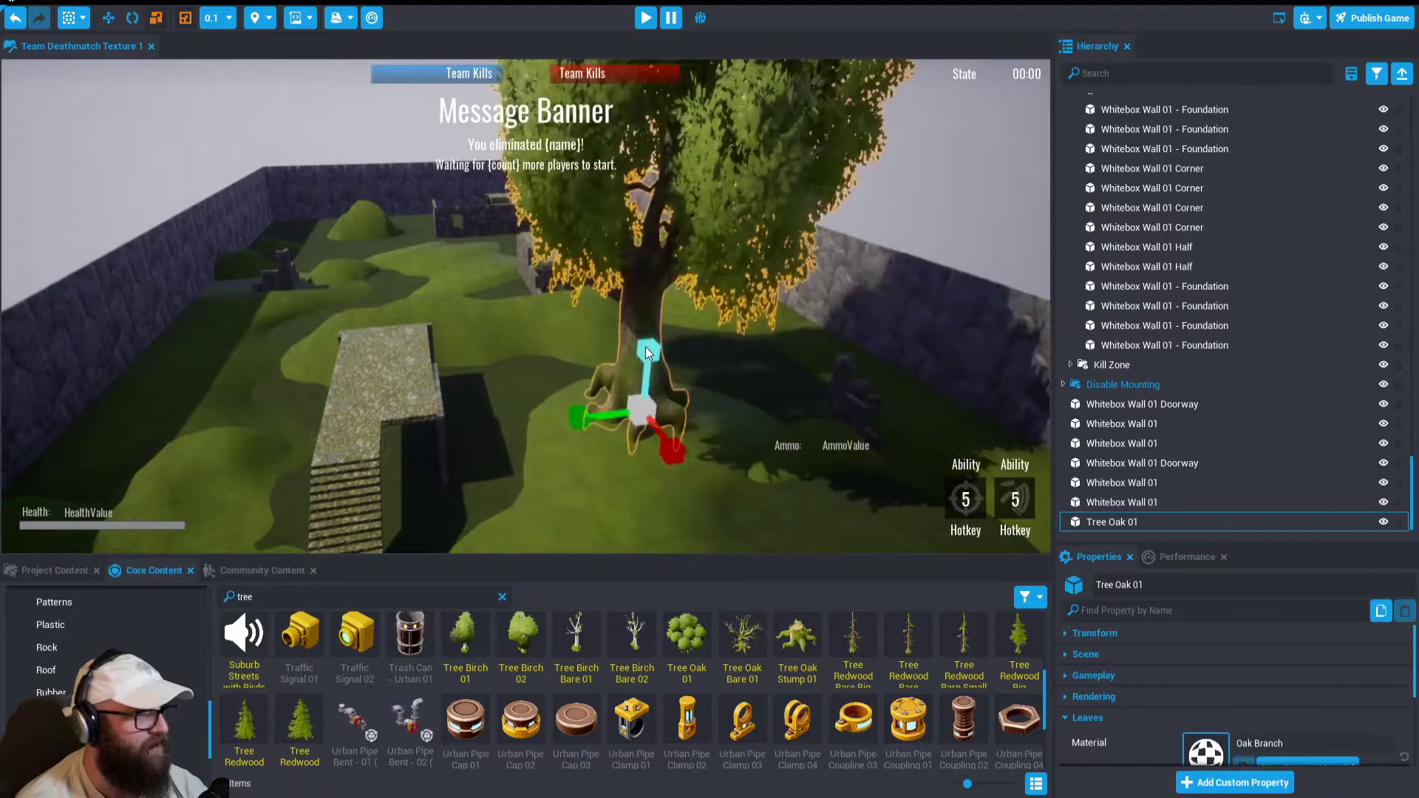
right_click_drag(645, 349, 575, 309)
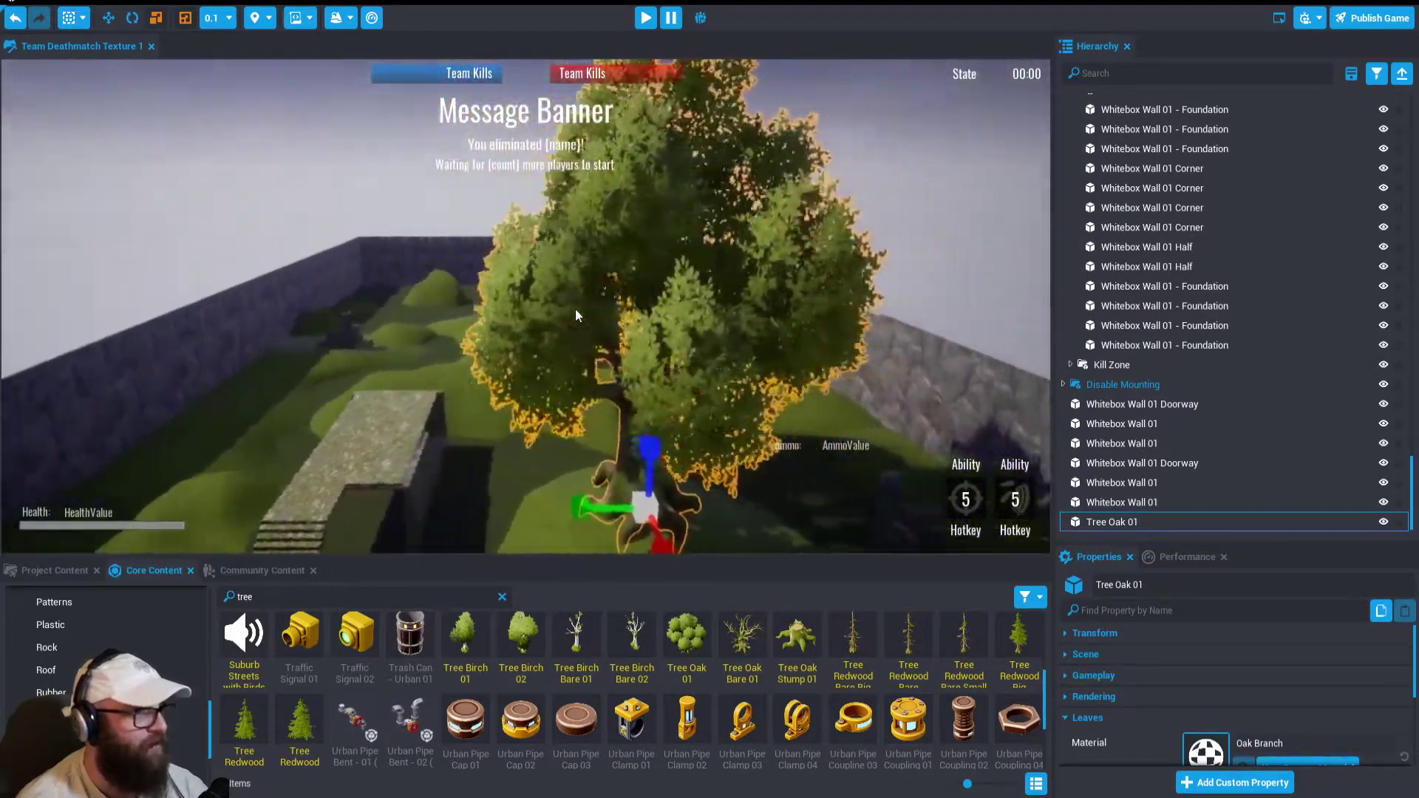
key("f")
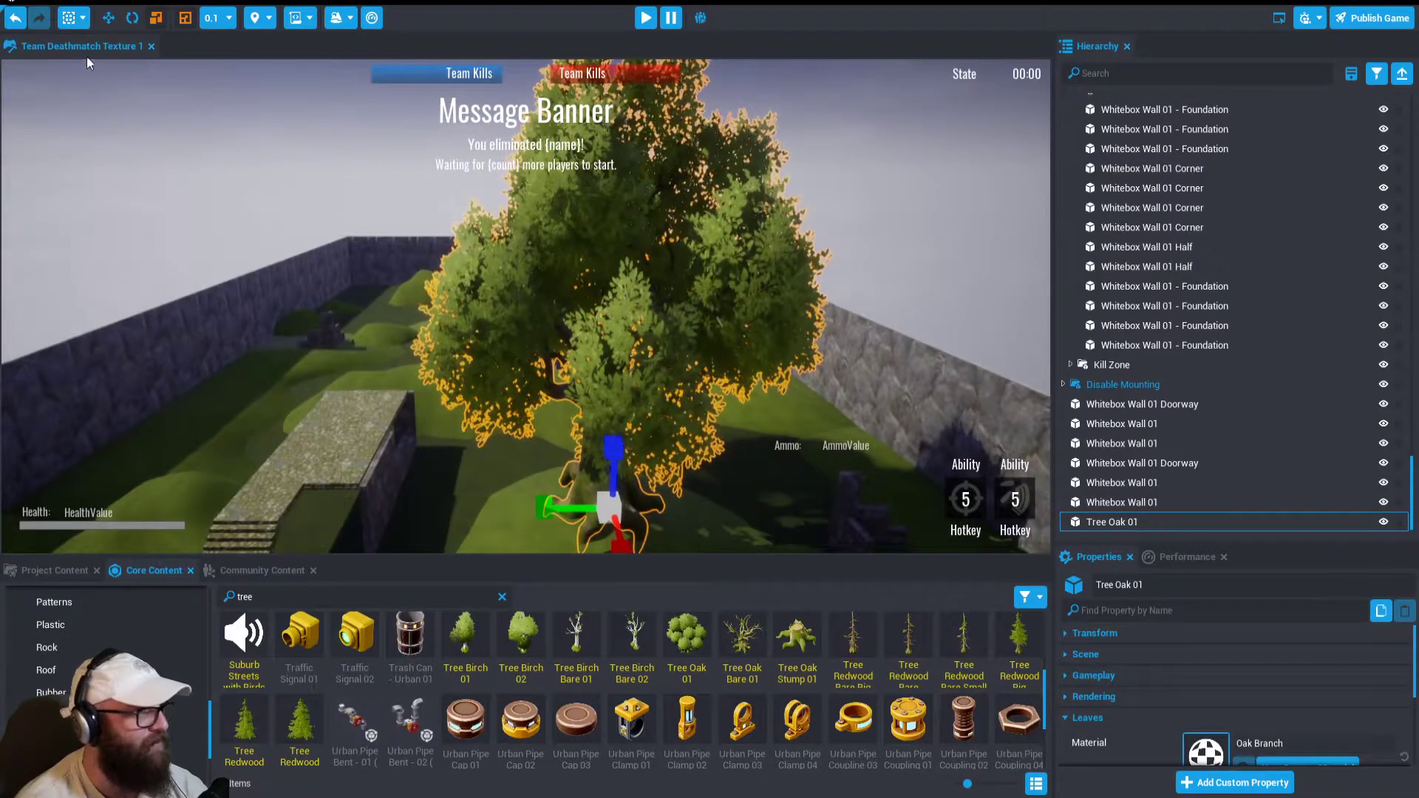
left_click(108, 17)
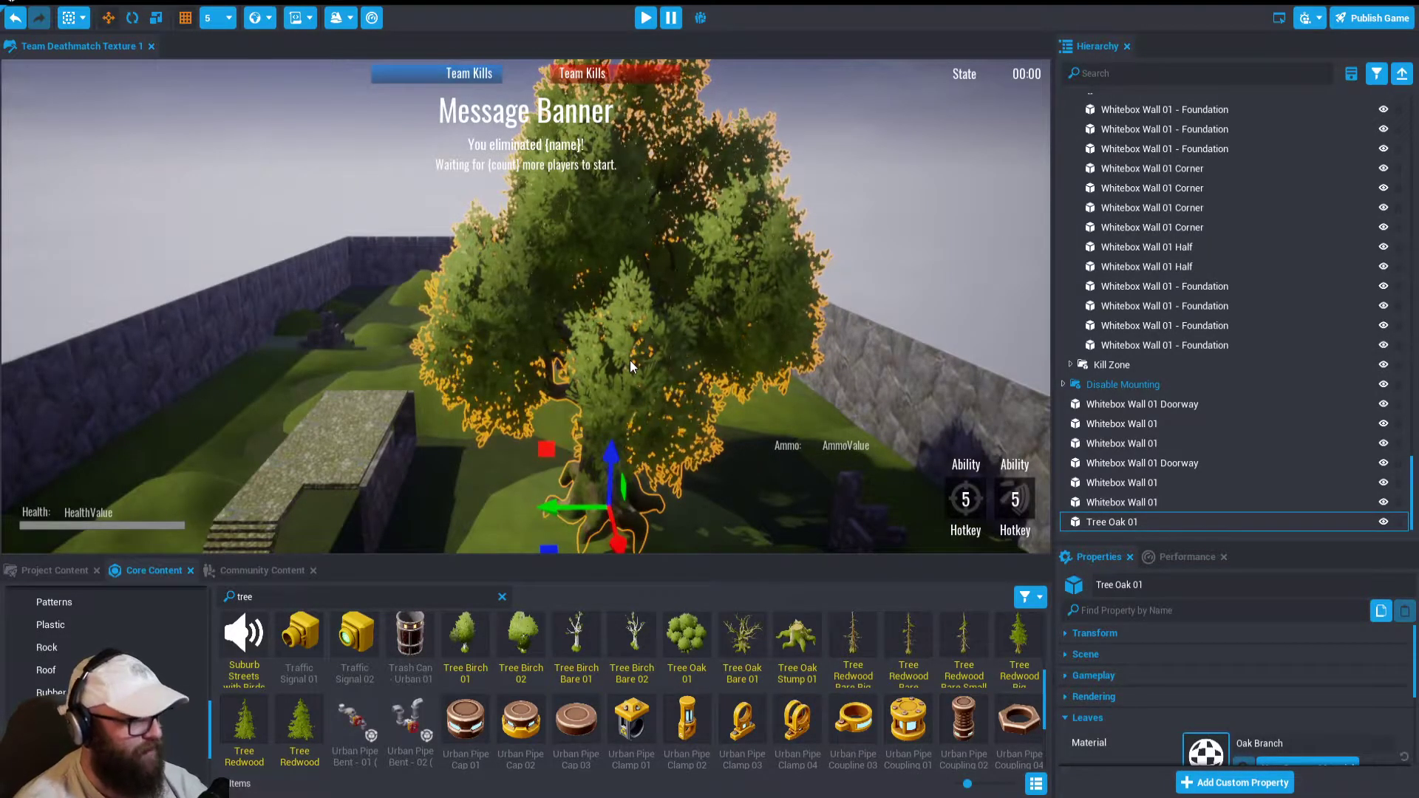
key("Delete")
Place Tree Redwood Big, Tree Redwood Bare Small and Tree Redwood Bare Big on the grassy hill near the perimeter wall
left_click_drag(1028, 641, 709, 440)
left_click_drag(941, 637, 584, 388)
key("w")
right_click_drag(584, 388, 813, 349)
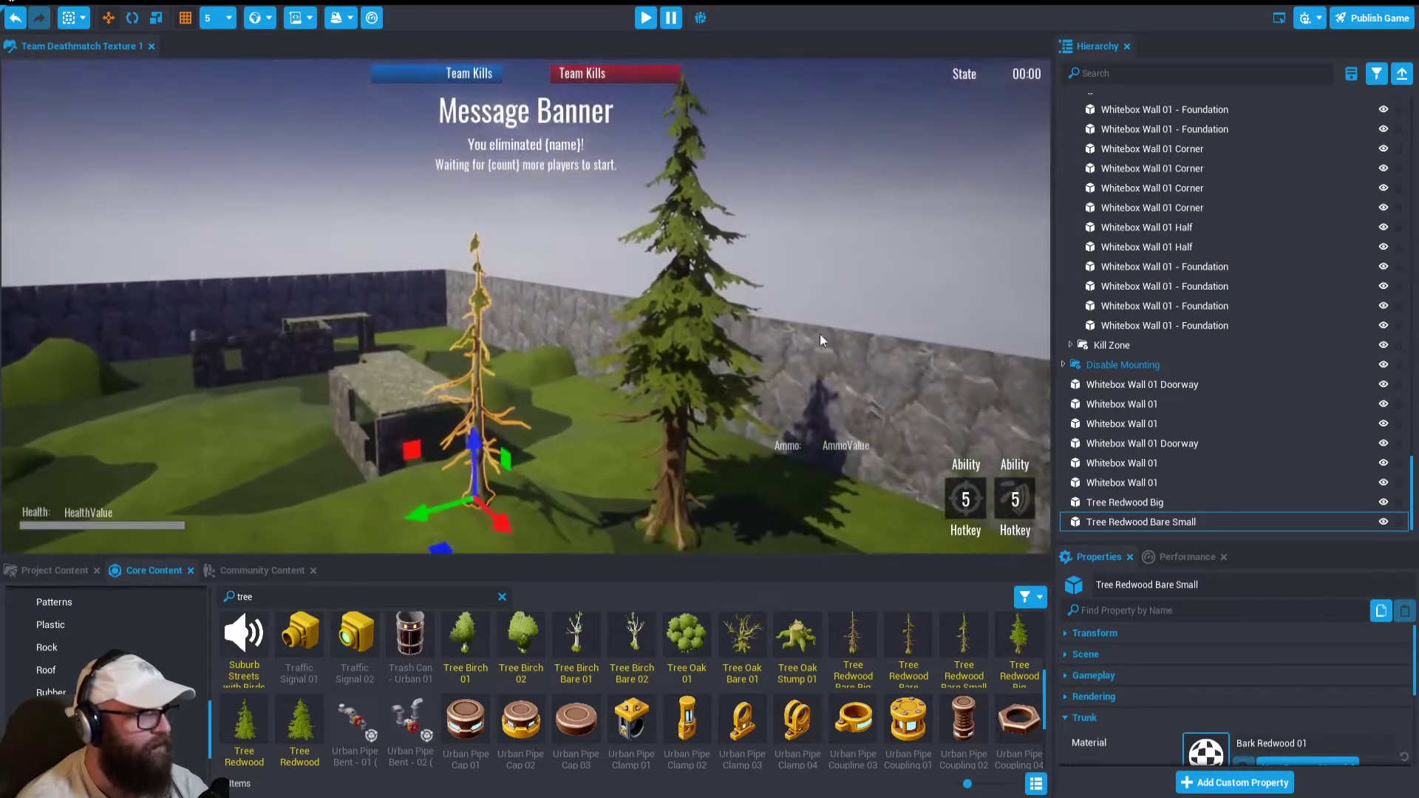
left_click(655, 457)
right_click_drag(655, 457, 665, 472)
key("w")
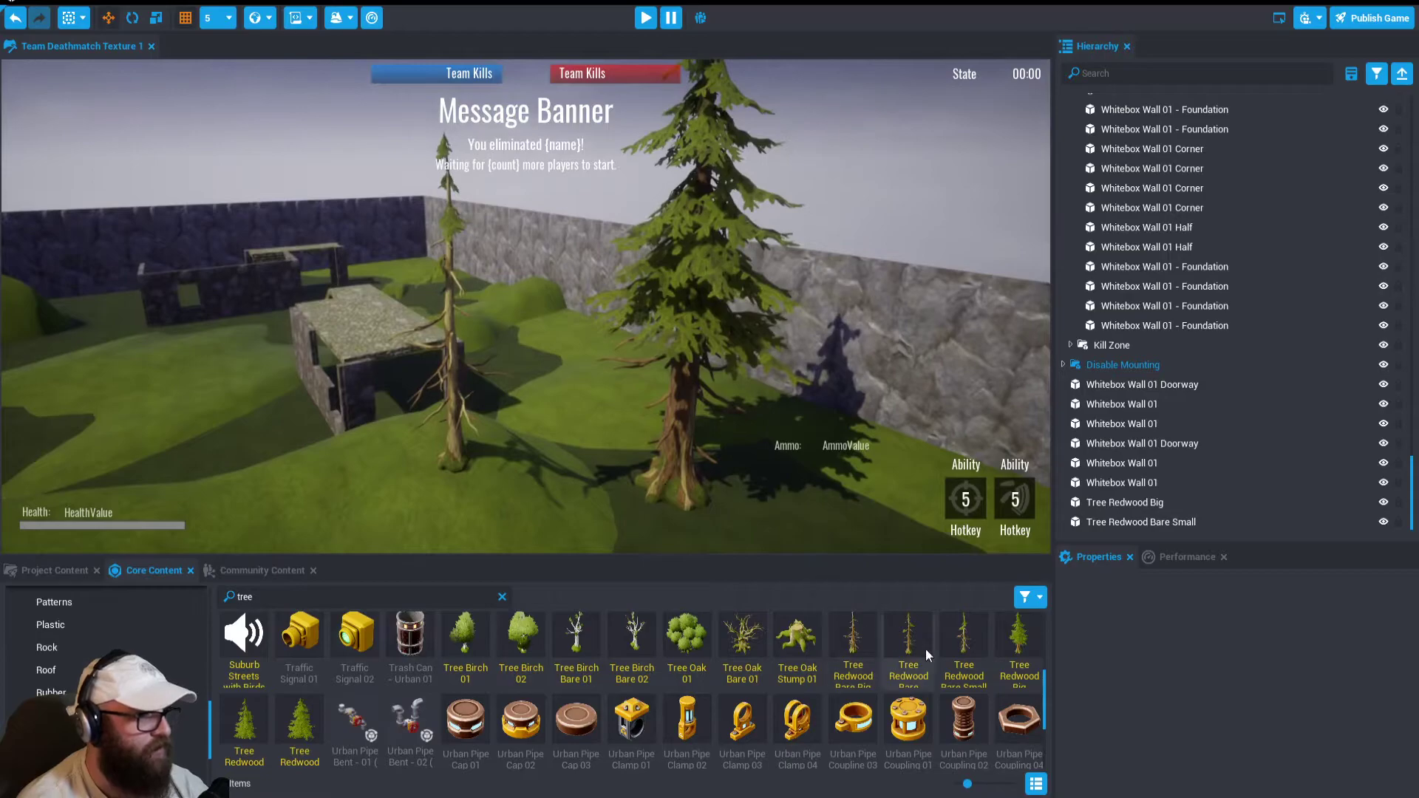
left_click_drag(880, 649, 819, 514)
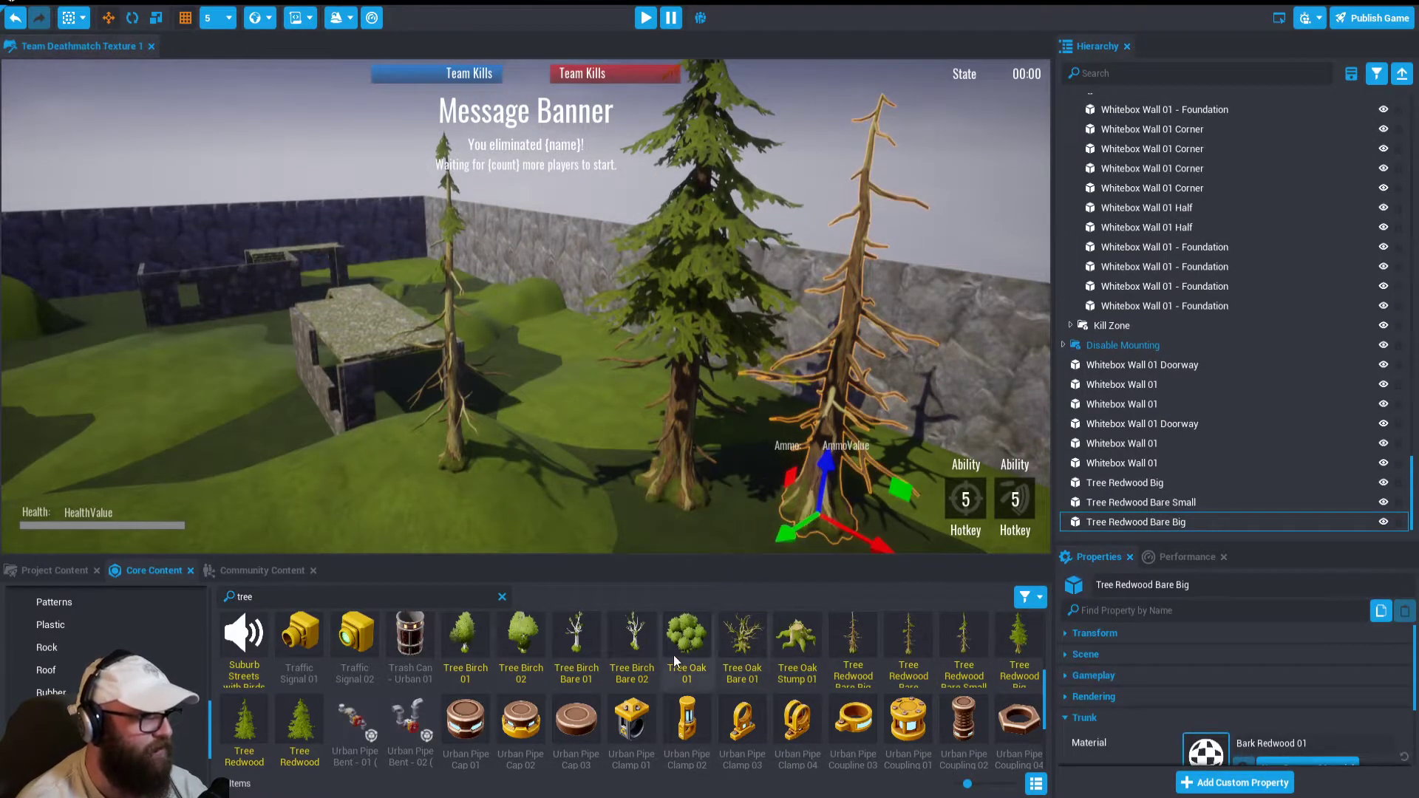
Add Tree Oak Stump 01 behind the redwoods, Tree Birch 01 on the grass and Tree Birch 02 on the building's roof
left_click_drag(788, 646, 614, 393)
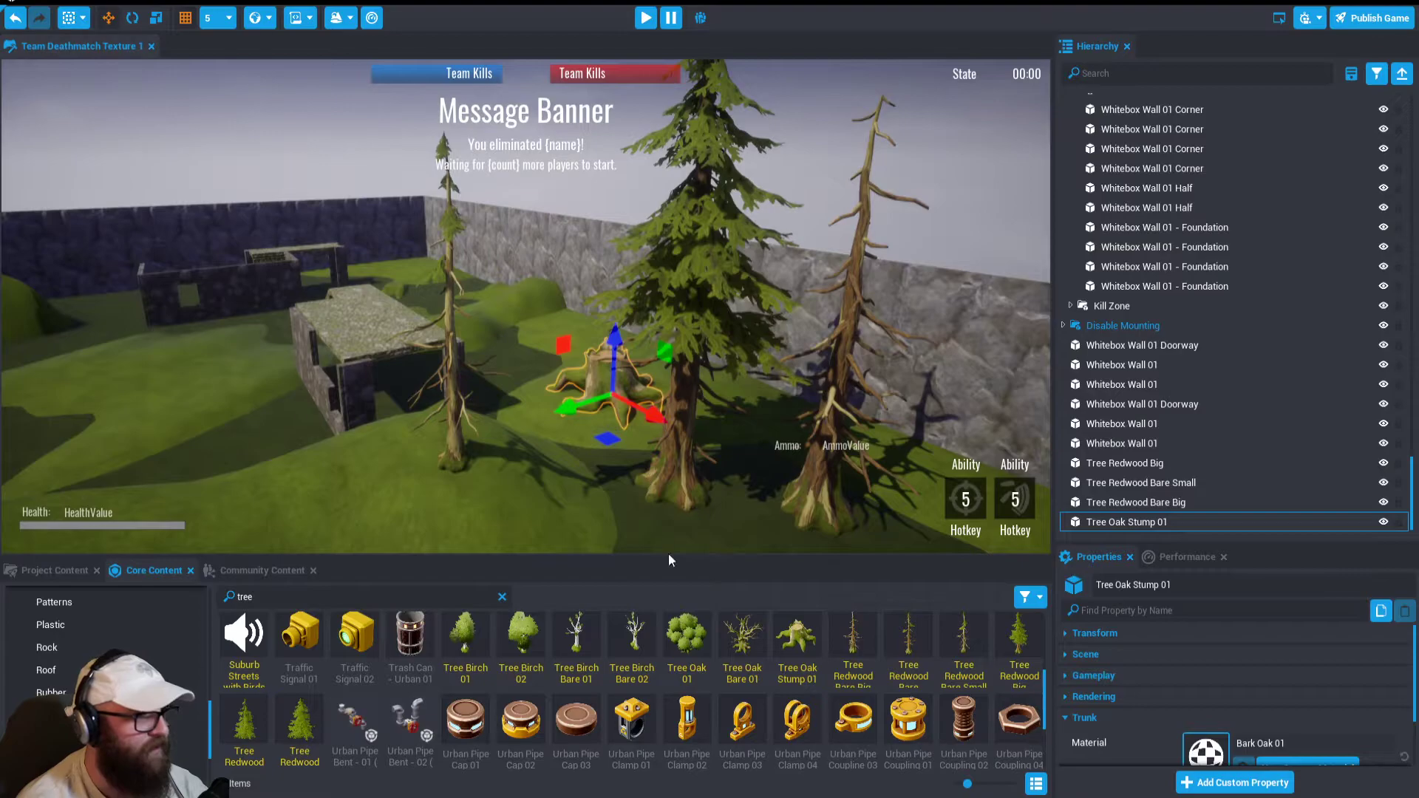
left_click_drag(450, 649, 289, 471)
left_click_drag(526, 649, 365, 326)
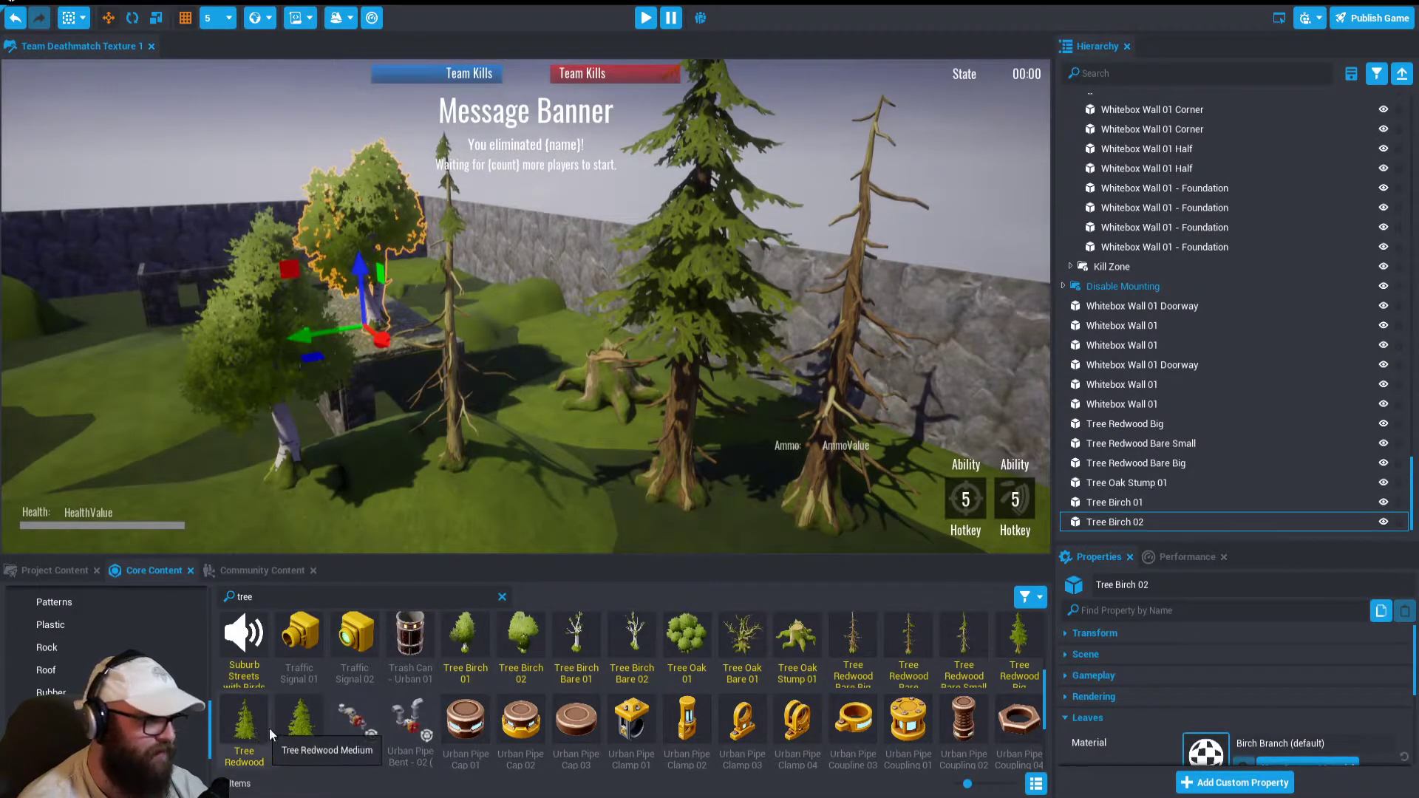
scroll(333, 710, "down", 3)
scroll(447, 686, "up", 8)
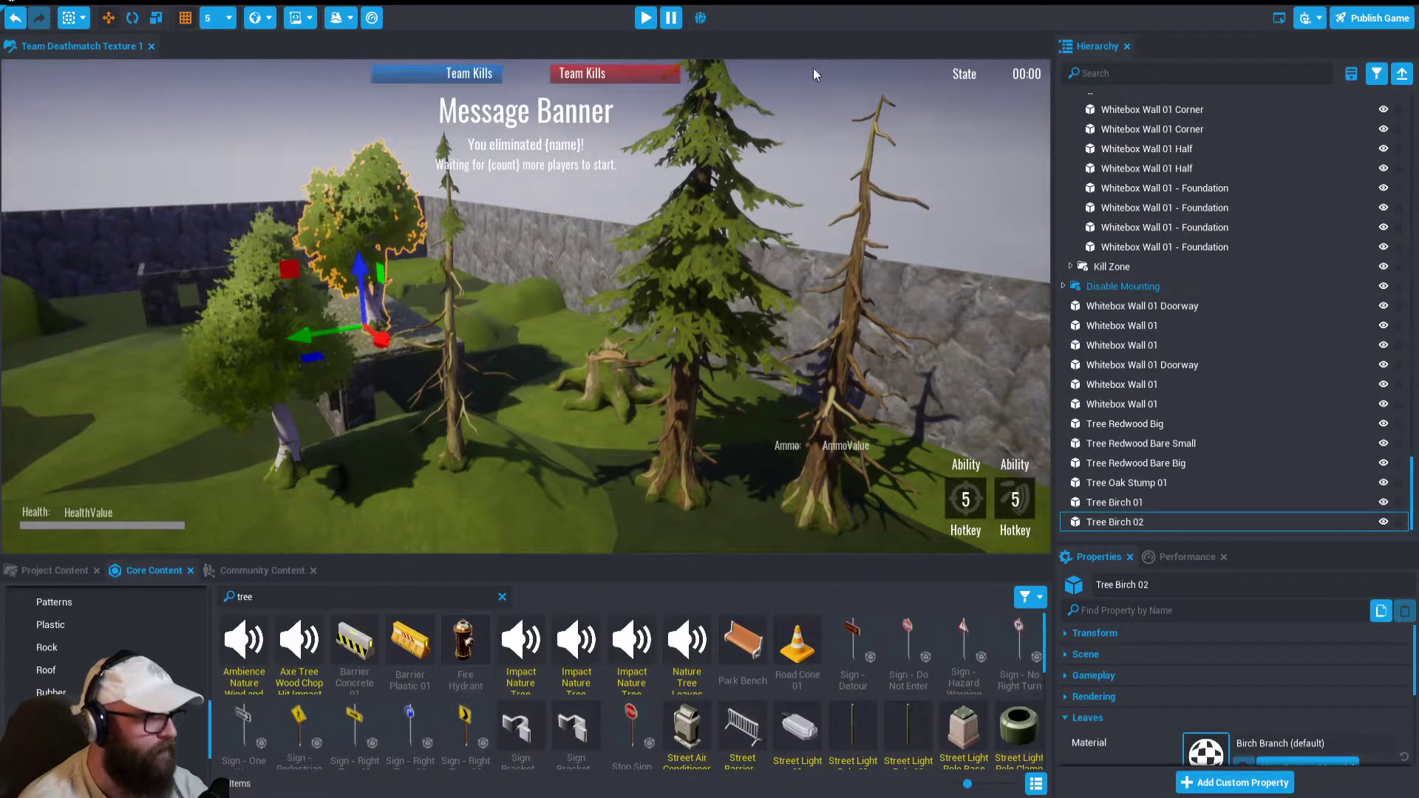
Playtest the map in preview mode, run up the staircase to the rooftop birch and shoot at its trunks
left_click(645, 18)
key("w")
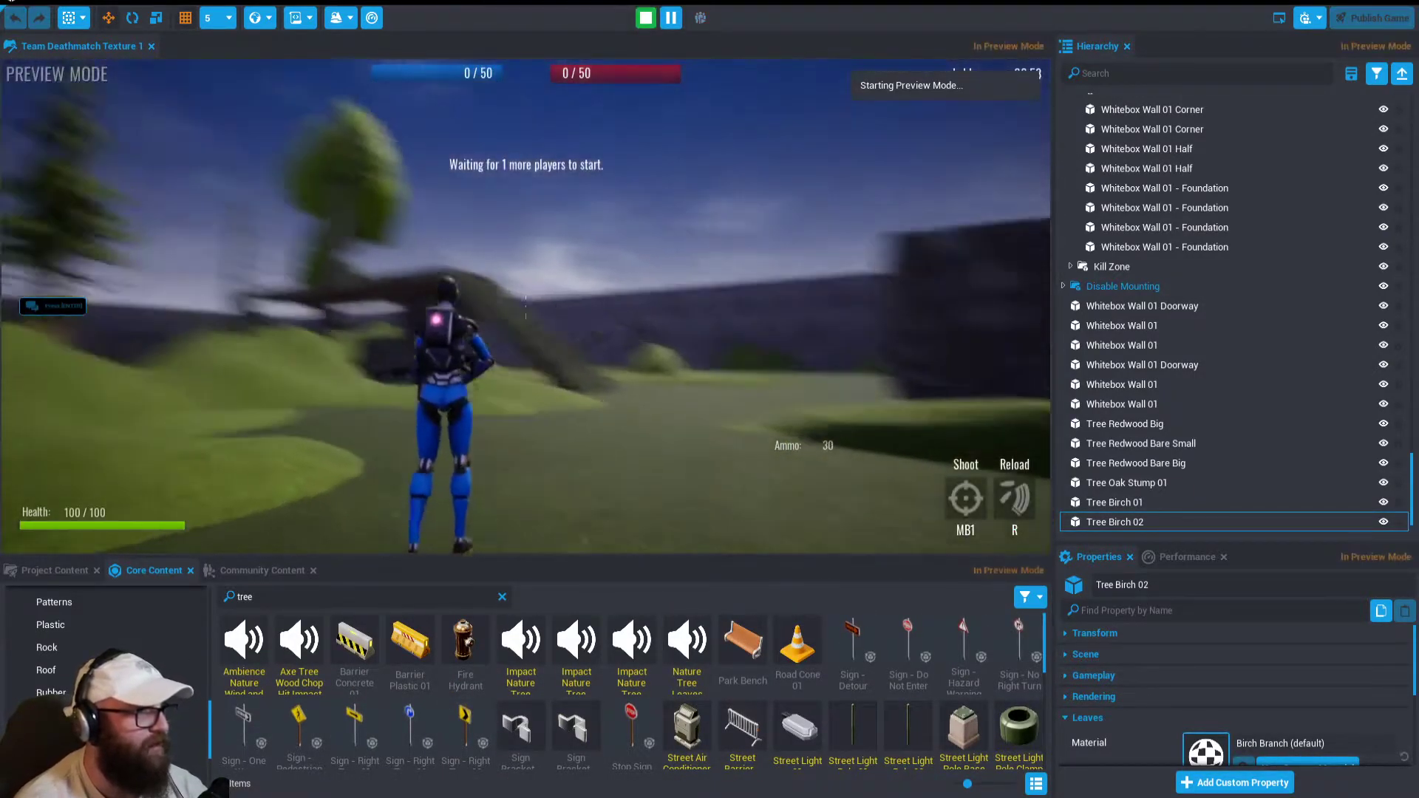
key("w")
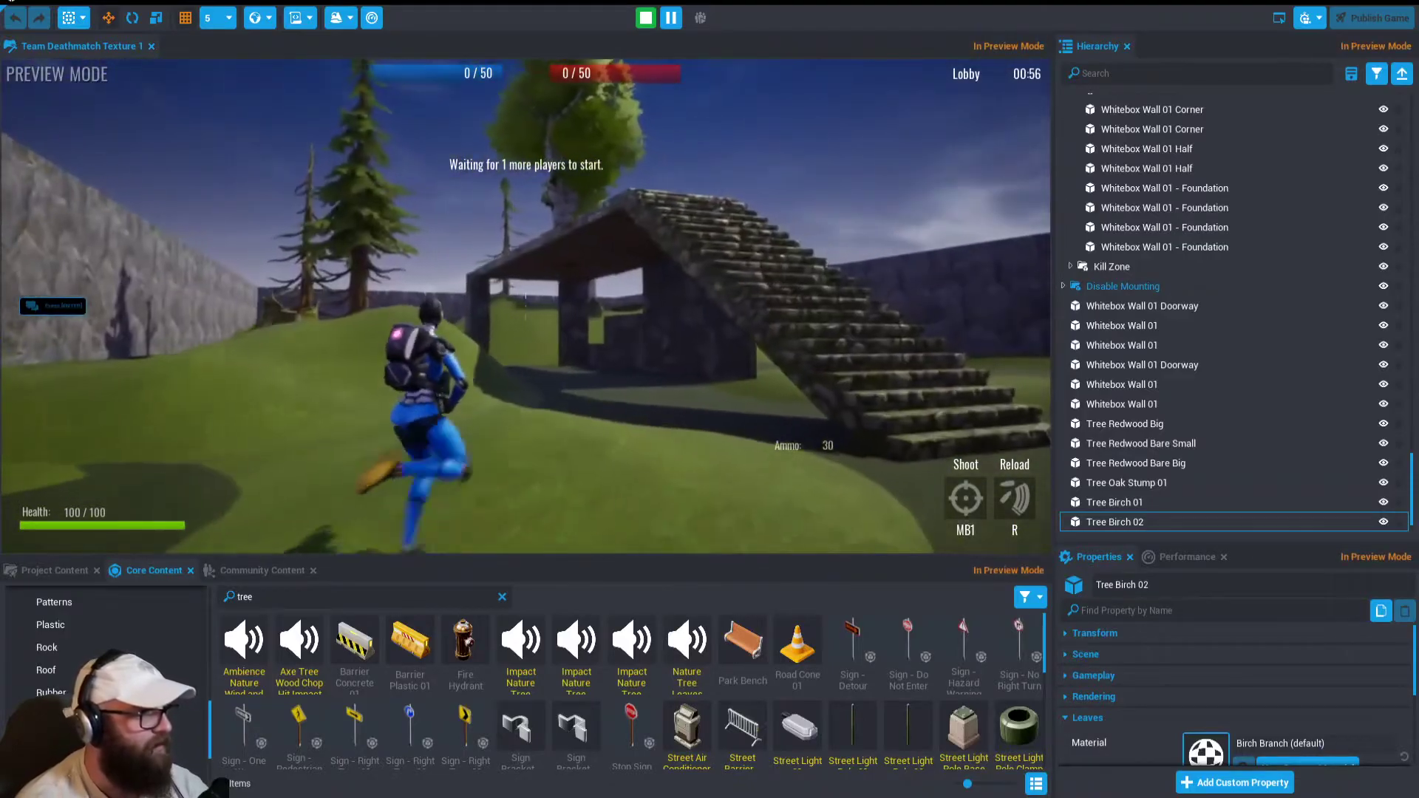
key("w")
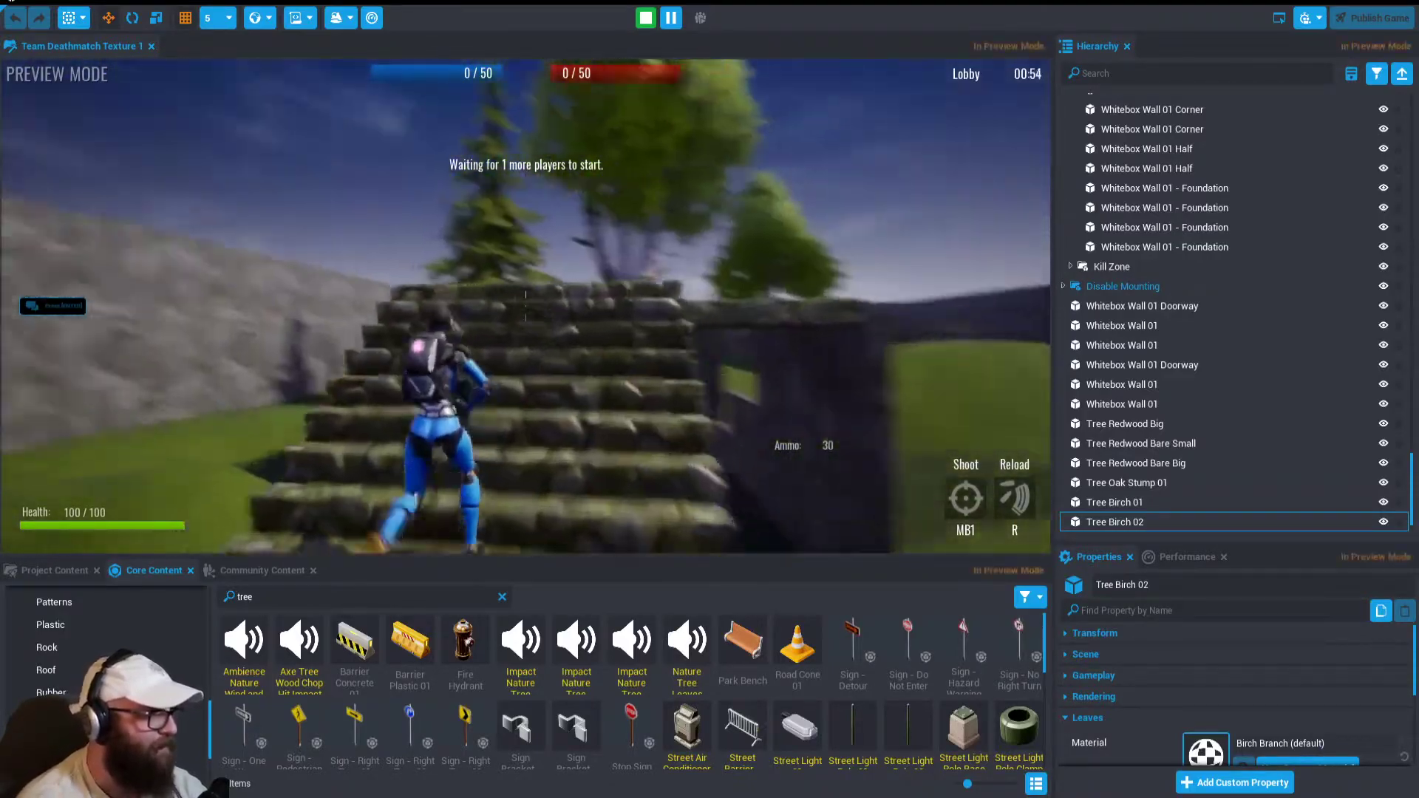
key("w")
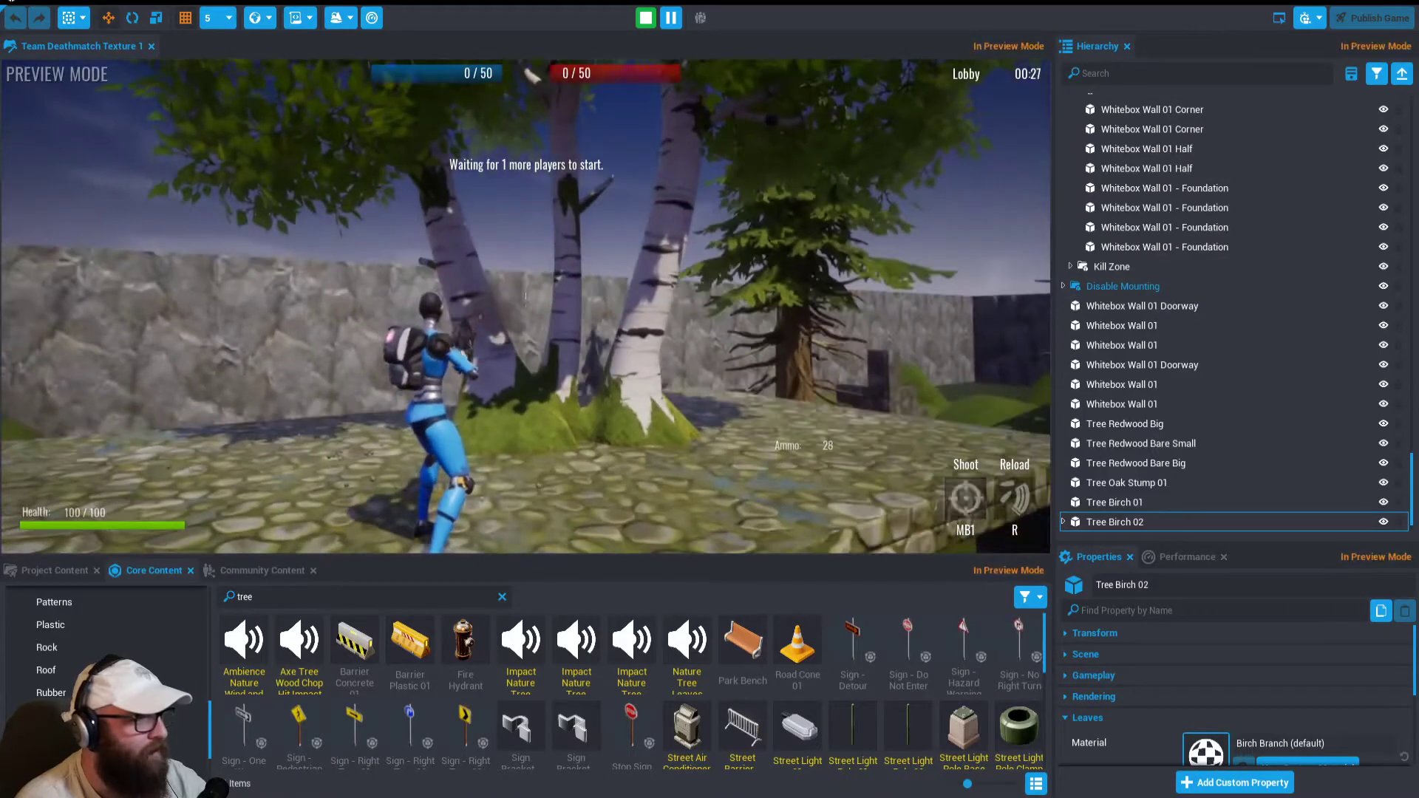
left_click(525, 296)
left_click(526, 296)
left_click(526, 295)
left_click(526, 296)
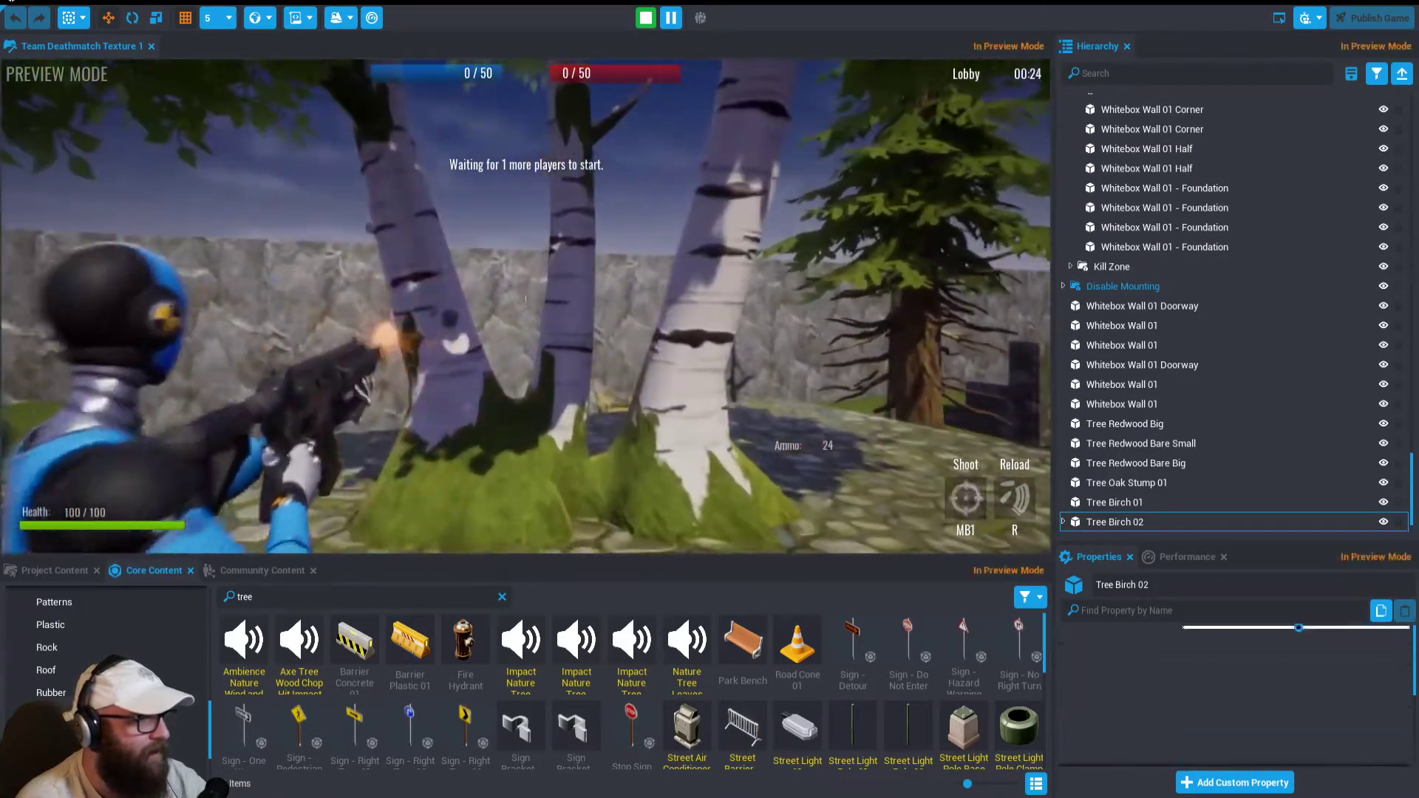
Shoot at the rooftop birch's trunks and run past it across the stone roof, ending the preview
left_click(525, 298)
left_click(526, 300)
left_click(525, 300)
left_click(526, 299)
left_click(526, 299)
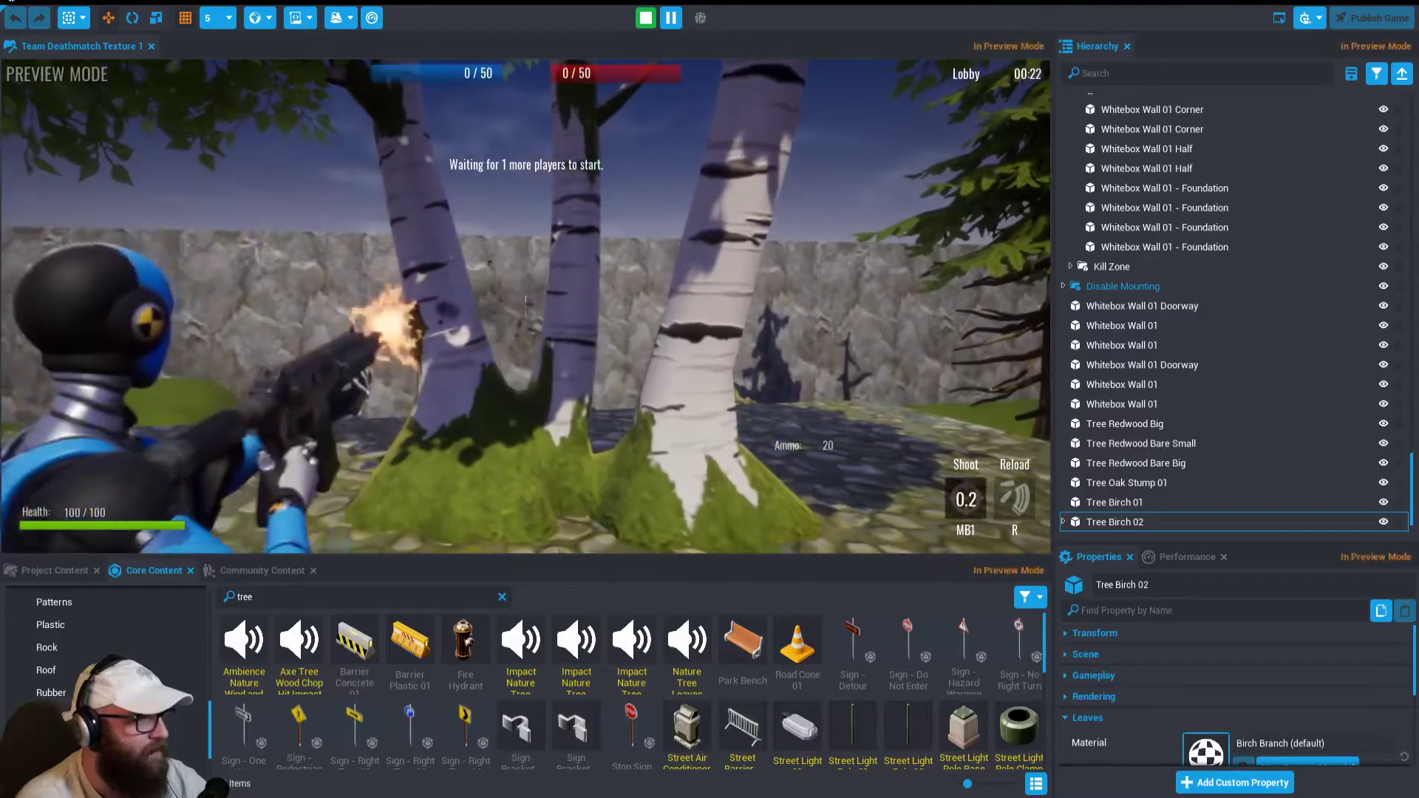
left_click(526, 299)
left_click(526, 299)
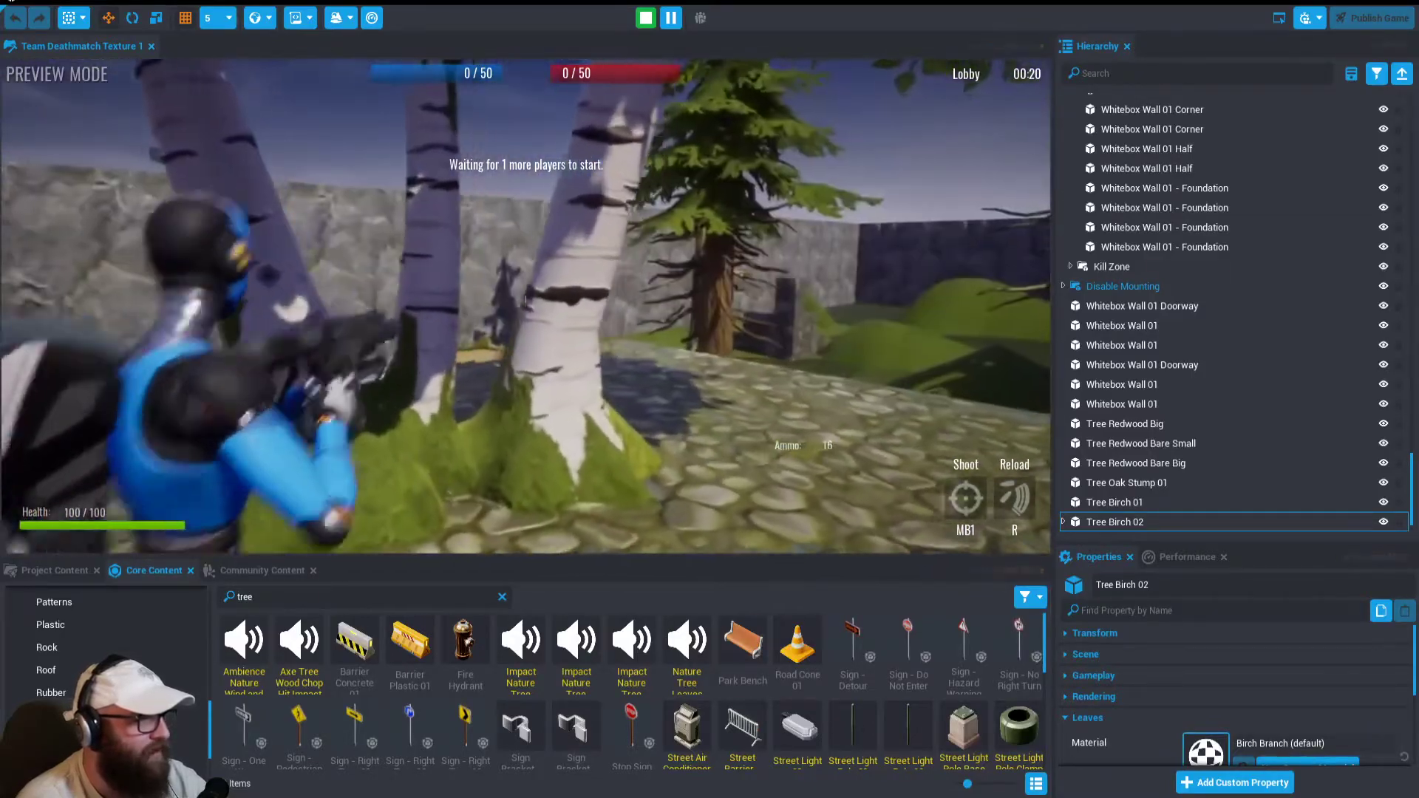
left_click(526, 299)
left_click(525, 300)
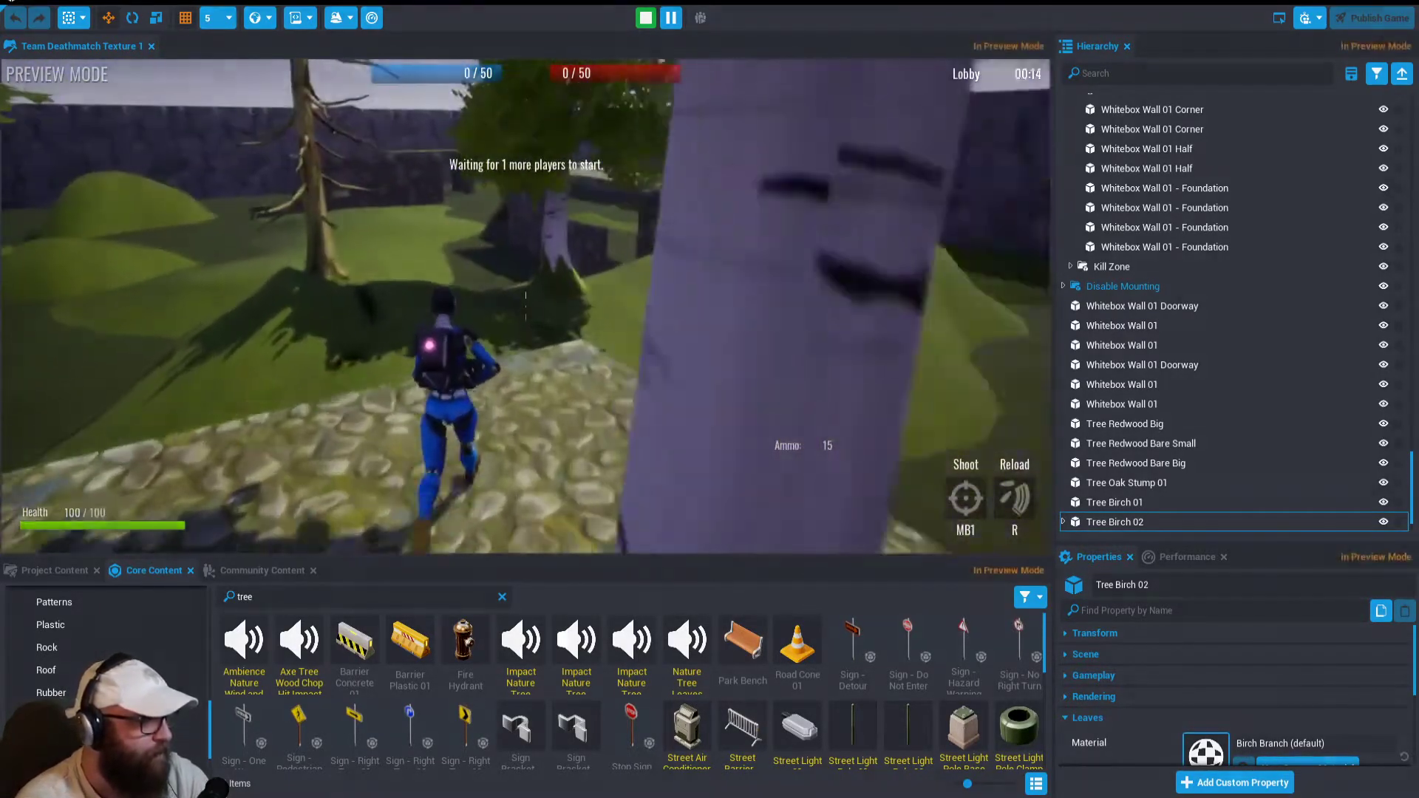
key("Escape")
Delete all the trial trees from the map: the redwoods, the oak stump and both birches
left_click(661, 242)
key("Delete")
left_click(437, 306)
key("Delete")
left_click(466, 503)
key("Delete")
Place two Tree Birch 02 on the grass, one near each free-standing stepped wall on opposite sides of the map
right_click_drag(579, 454, 544, 333)
scroll(520, 673, "down", 3)
left_click(479, 664)
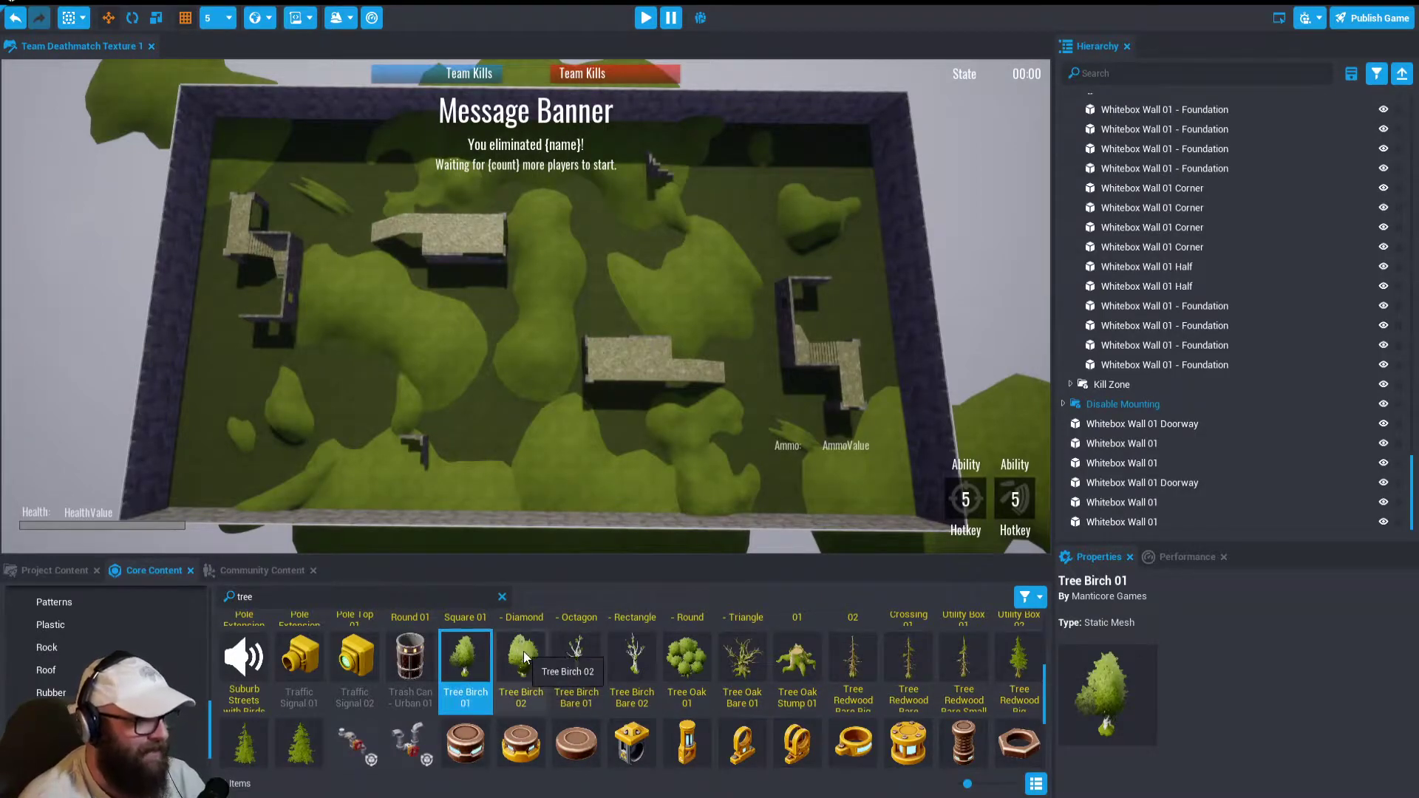
left_click_drag(530, 657, 481, 412)
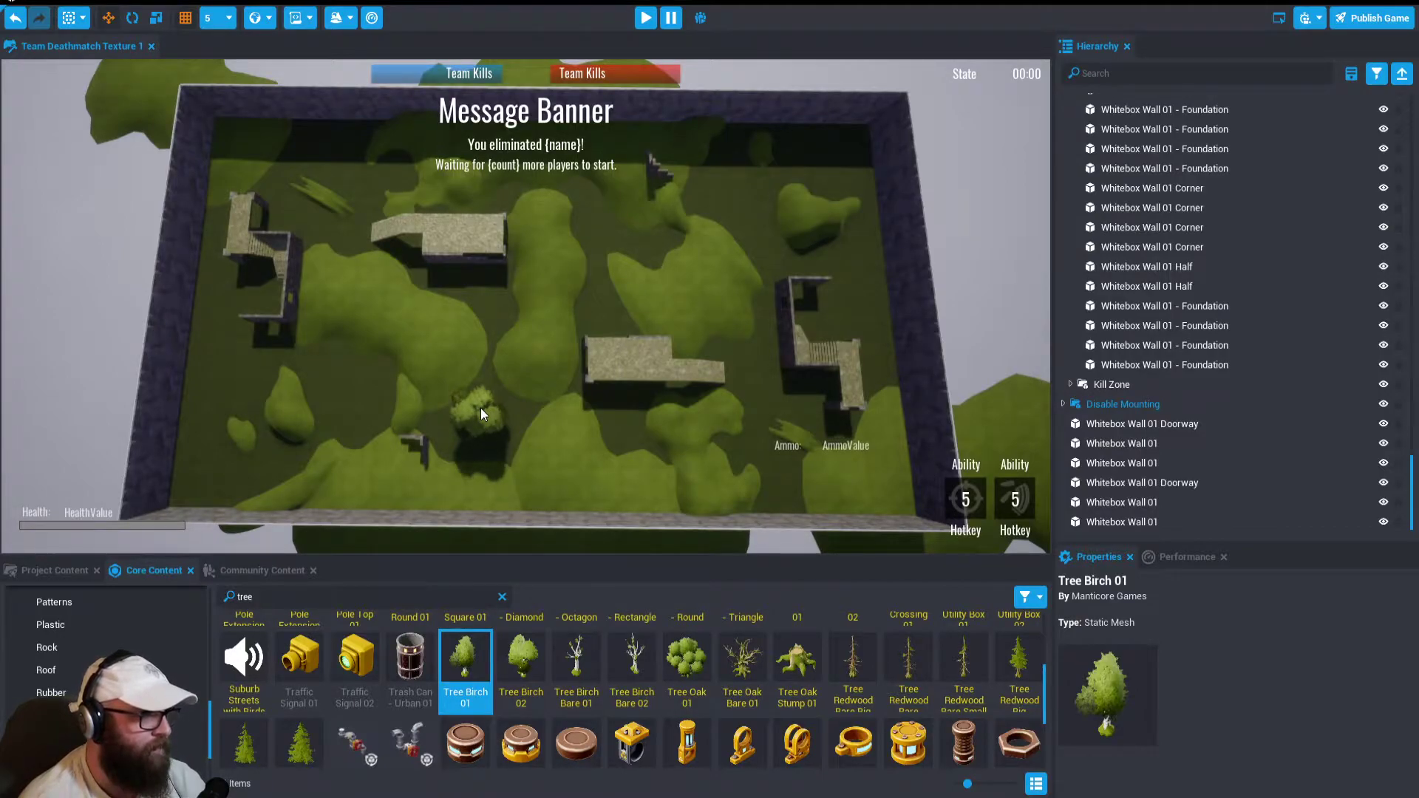
left_click_drag(480, 408, 481, 408)
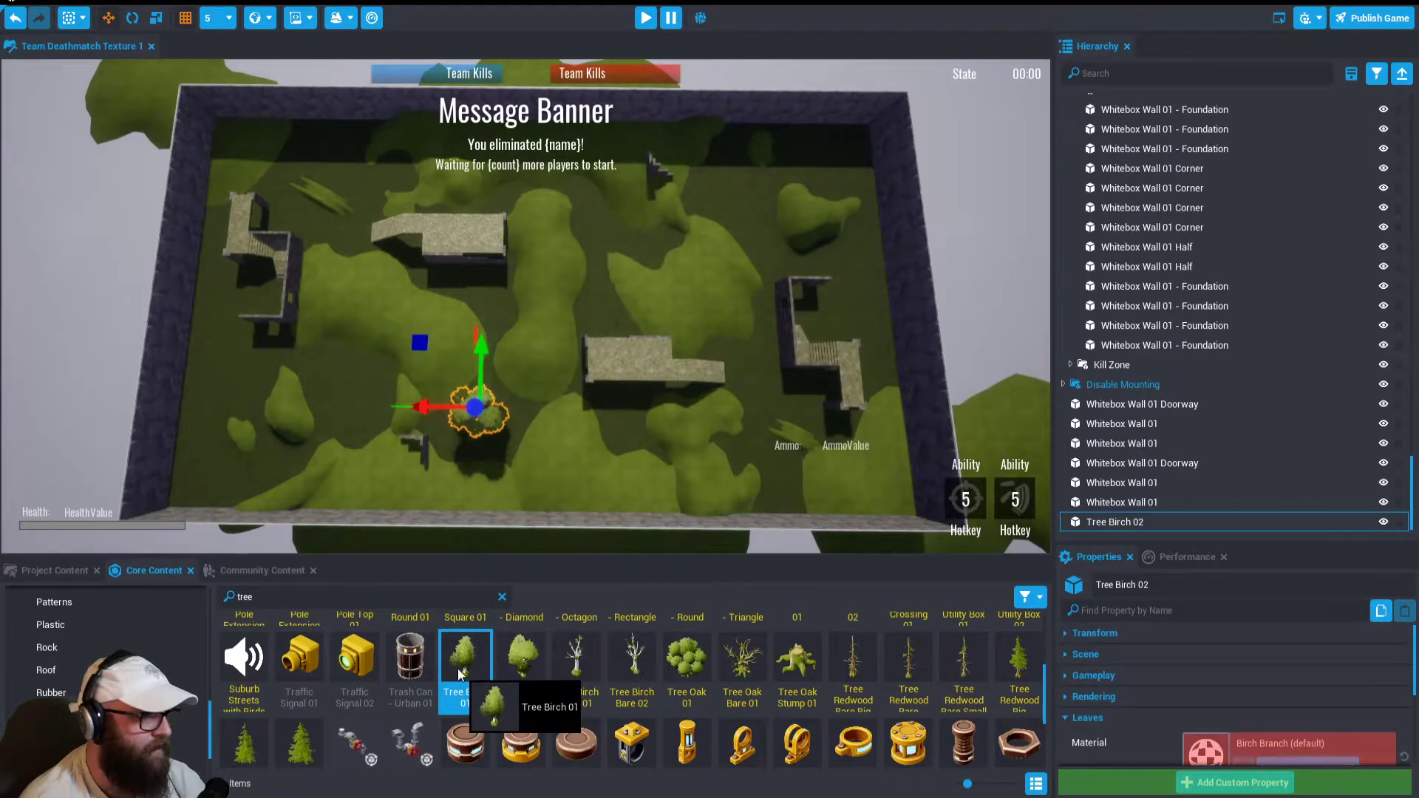
left_click_drag(511, 664, 615, 237)
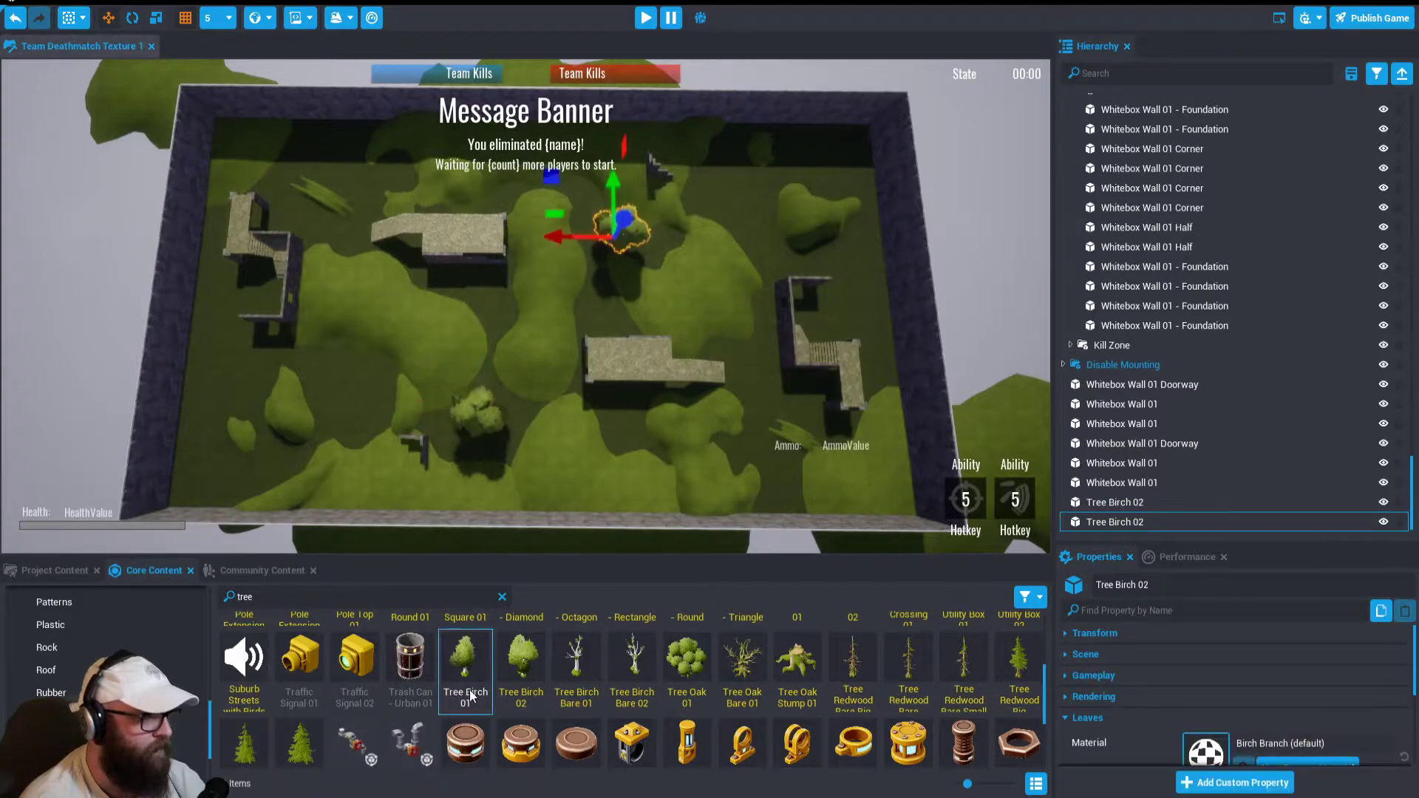
left_click_drag(476, 668, 529, 360)
left_click_drag(704, 431, 721, 326)
Playtest the map in preview mode, running around and shooting near the two birches, and end the preview
key("=")
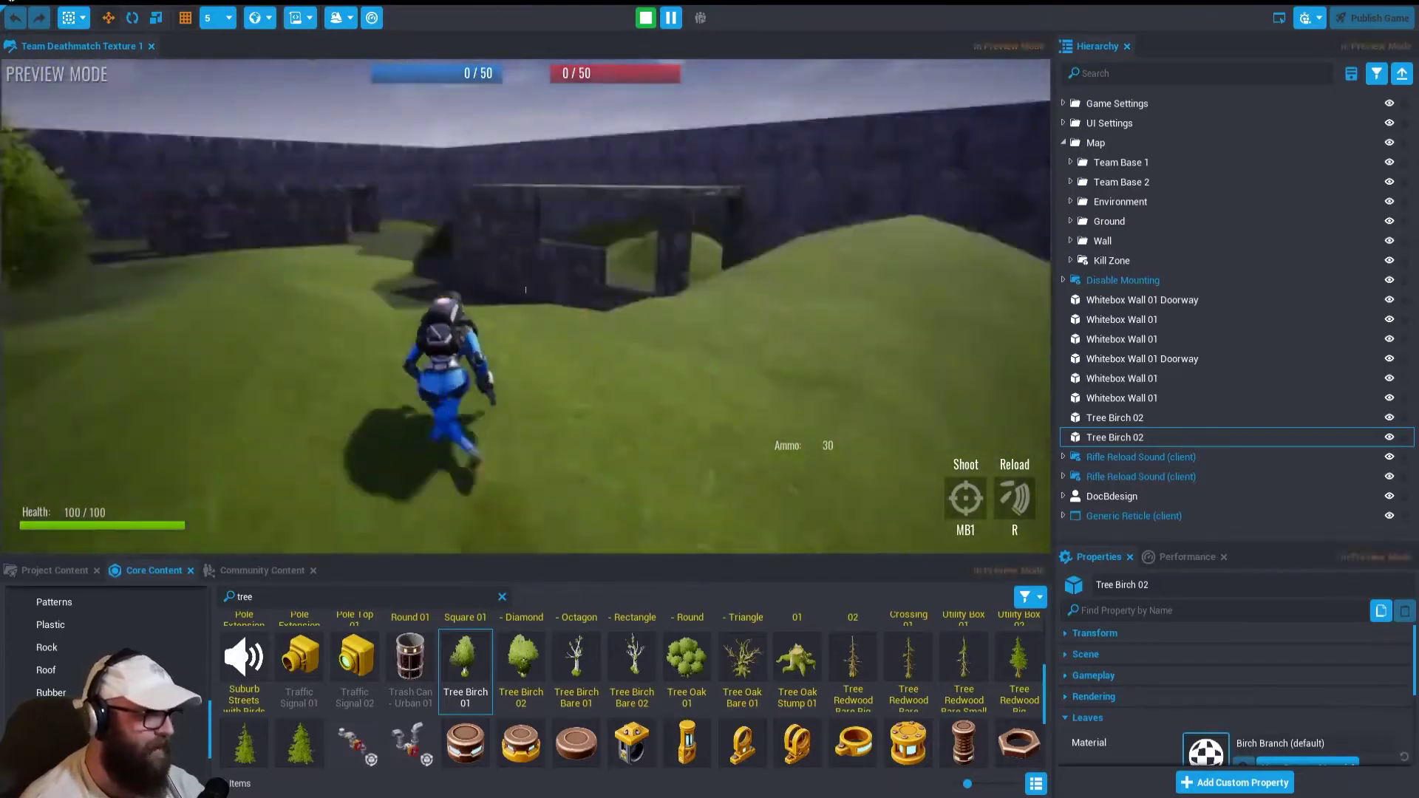
left_click(526, 305)
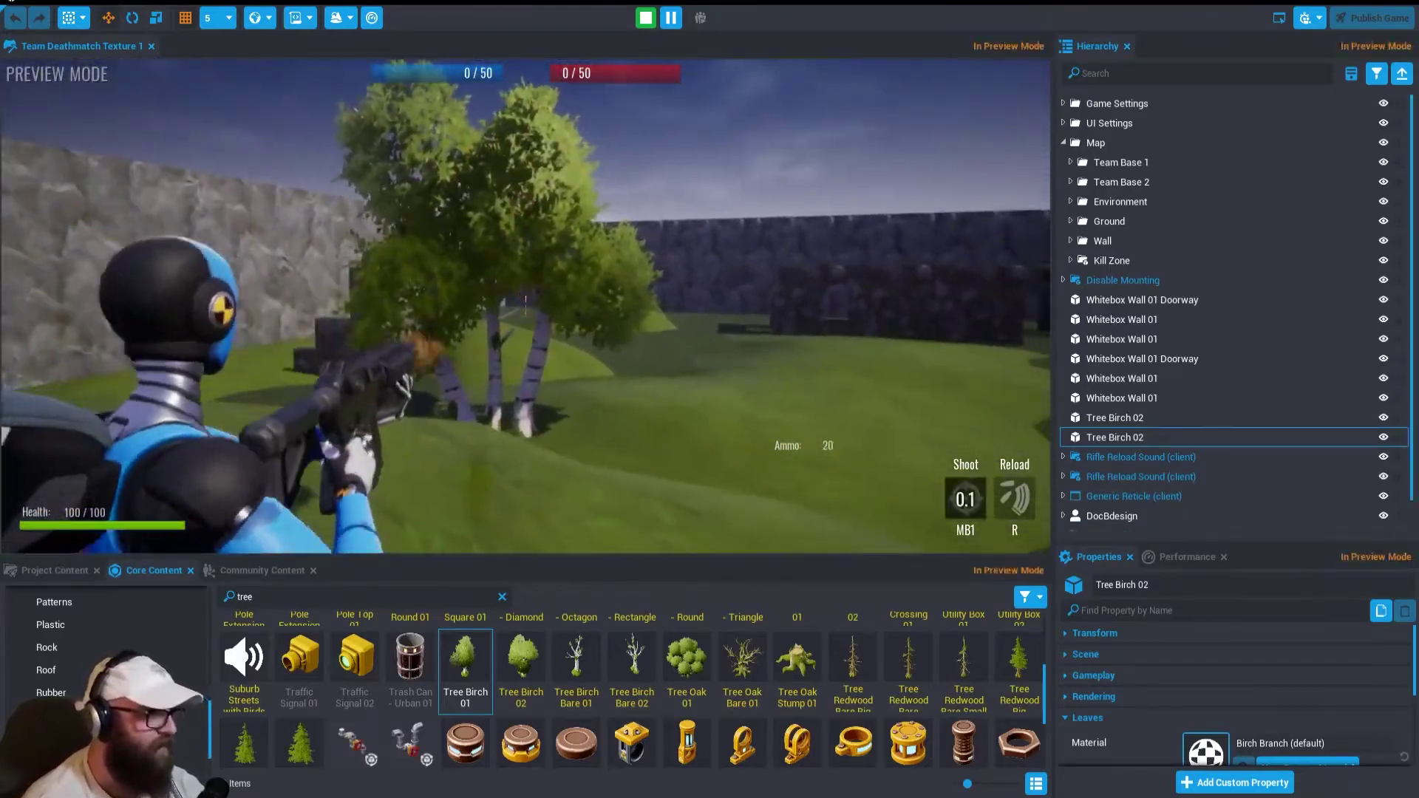
key("r")
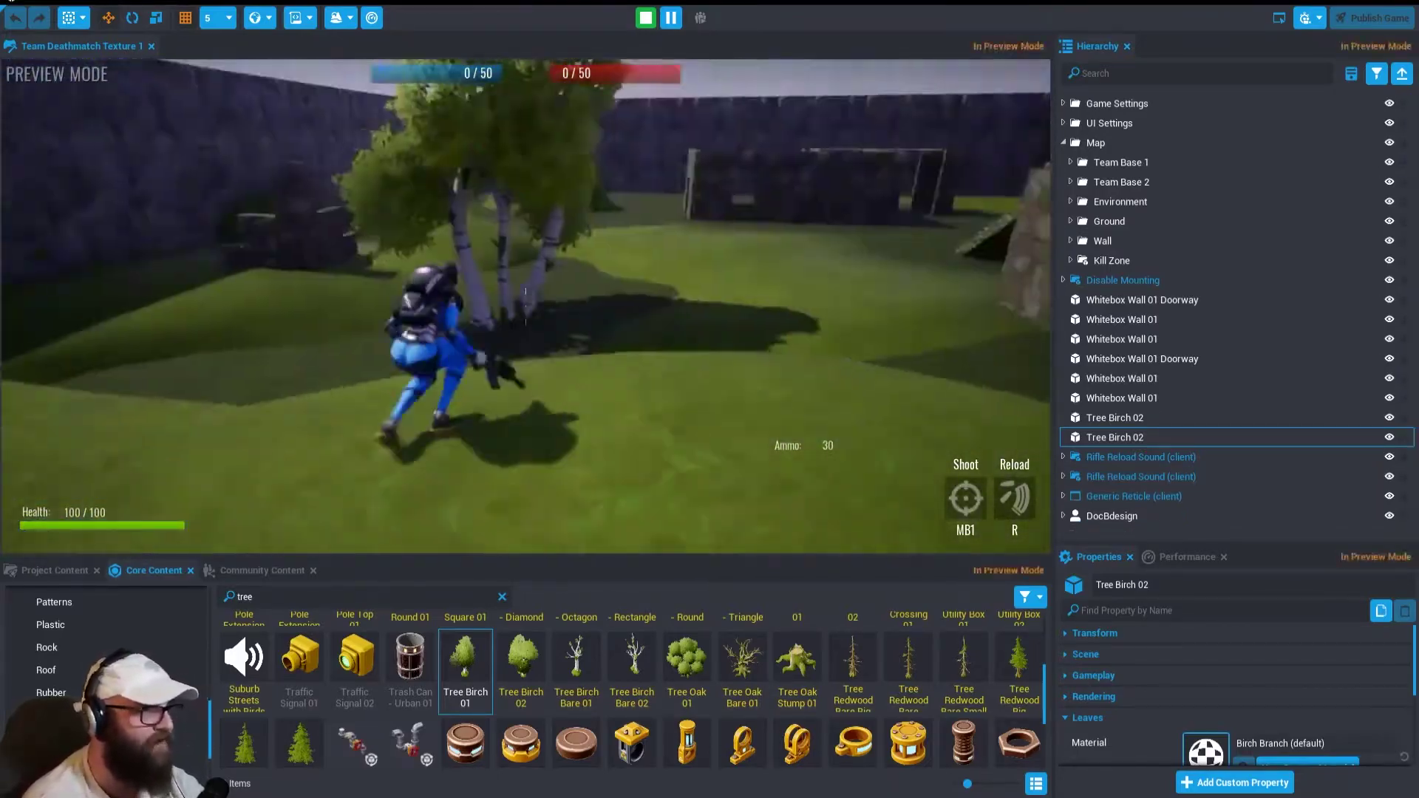
key("w")
key("space")
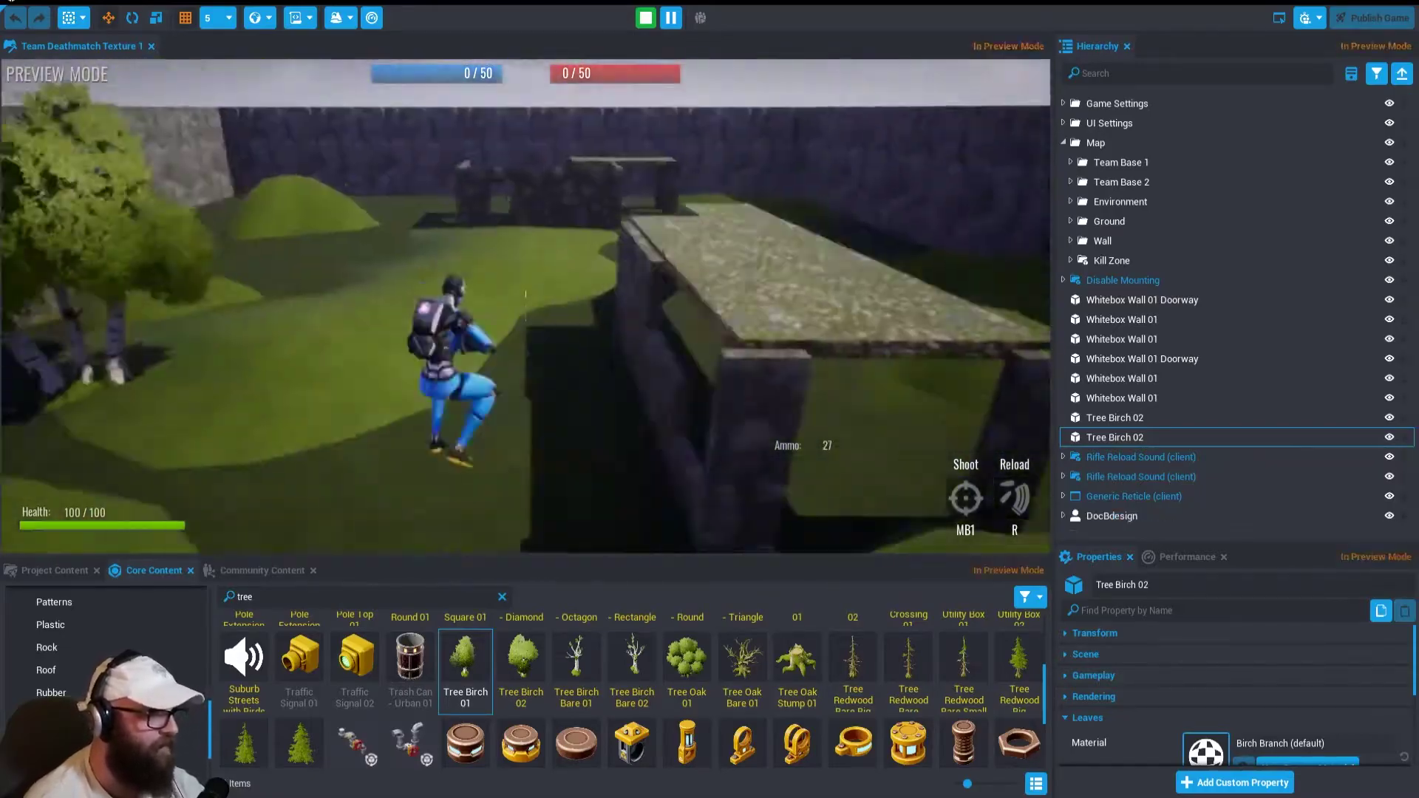
key("=")
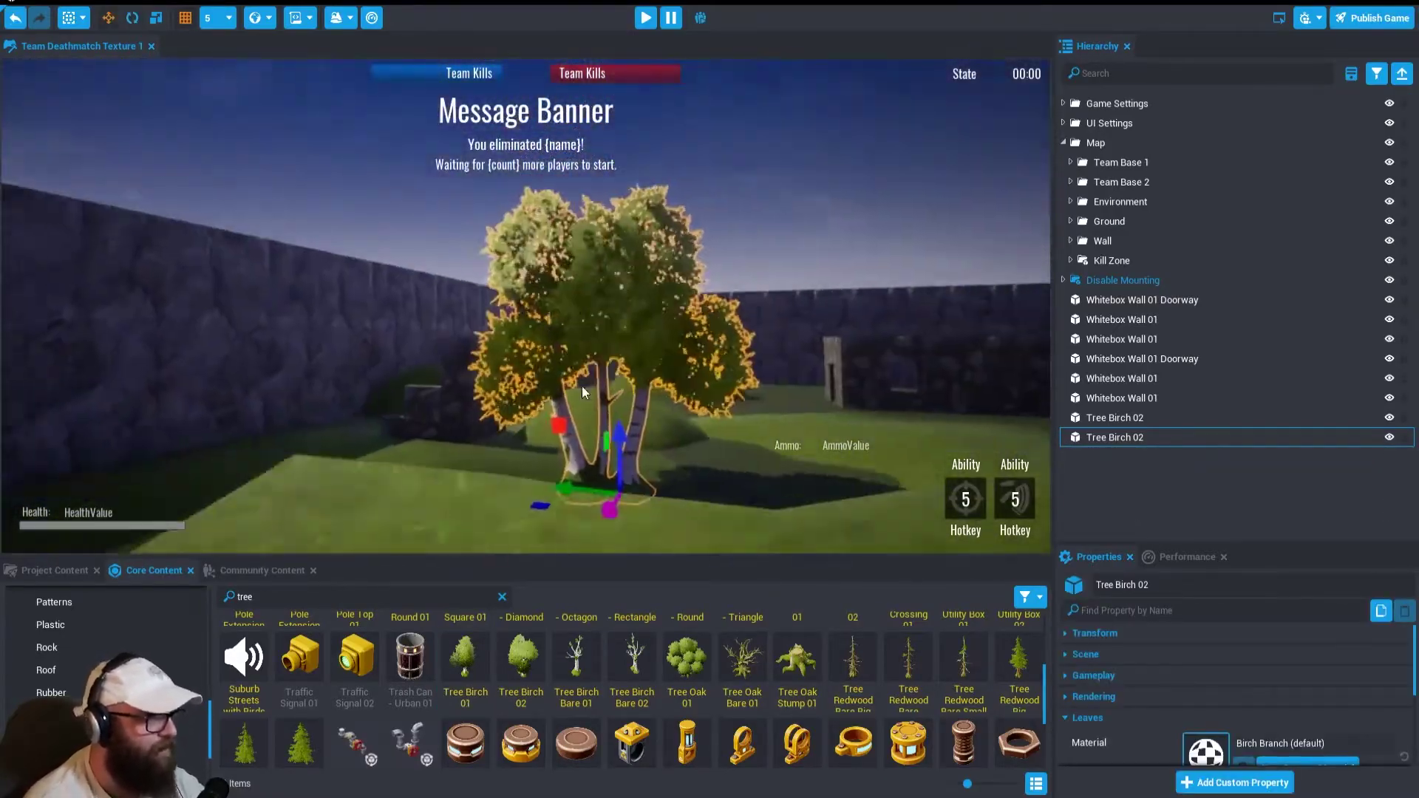
Place two Tree Birch 01 on the grass in the middle area of the map, near the raised platforms
right_click_drag(582, 393, 643, 345)
left_click_drag(465, 658, 581, 334)
right_click_drag(643, 345, 840, 320)
left_click_drag(465, 658, 603, 329)
right_click_drag(602, 329, 567, 346)
left_click(567, 345)
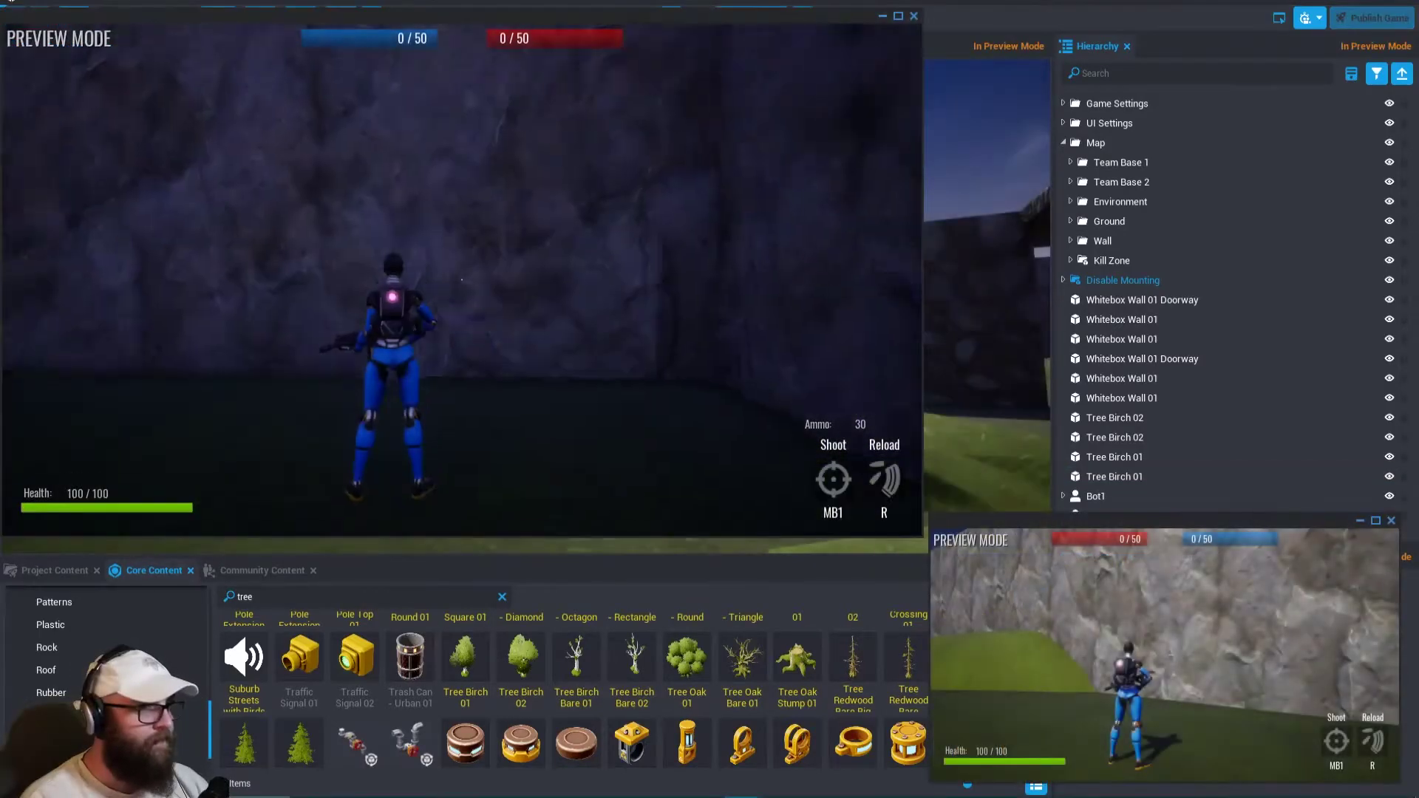
Explore the map in a two-player preview, running and jumping over the base building, down the long staircase and past the birches
key("w")
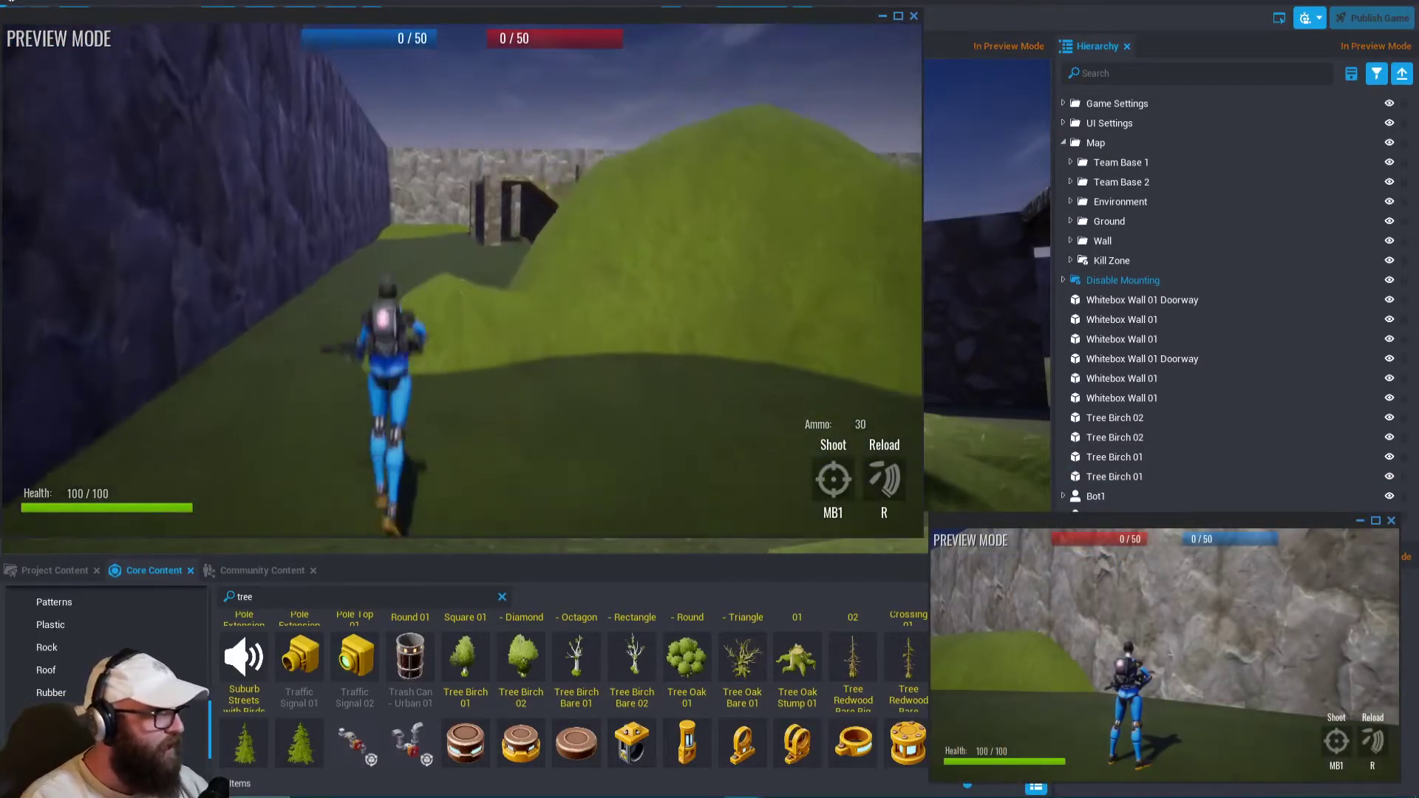
key("space")
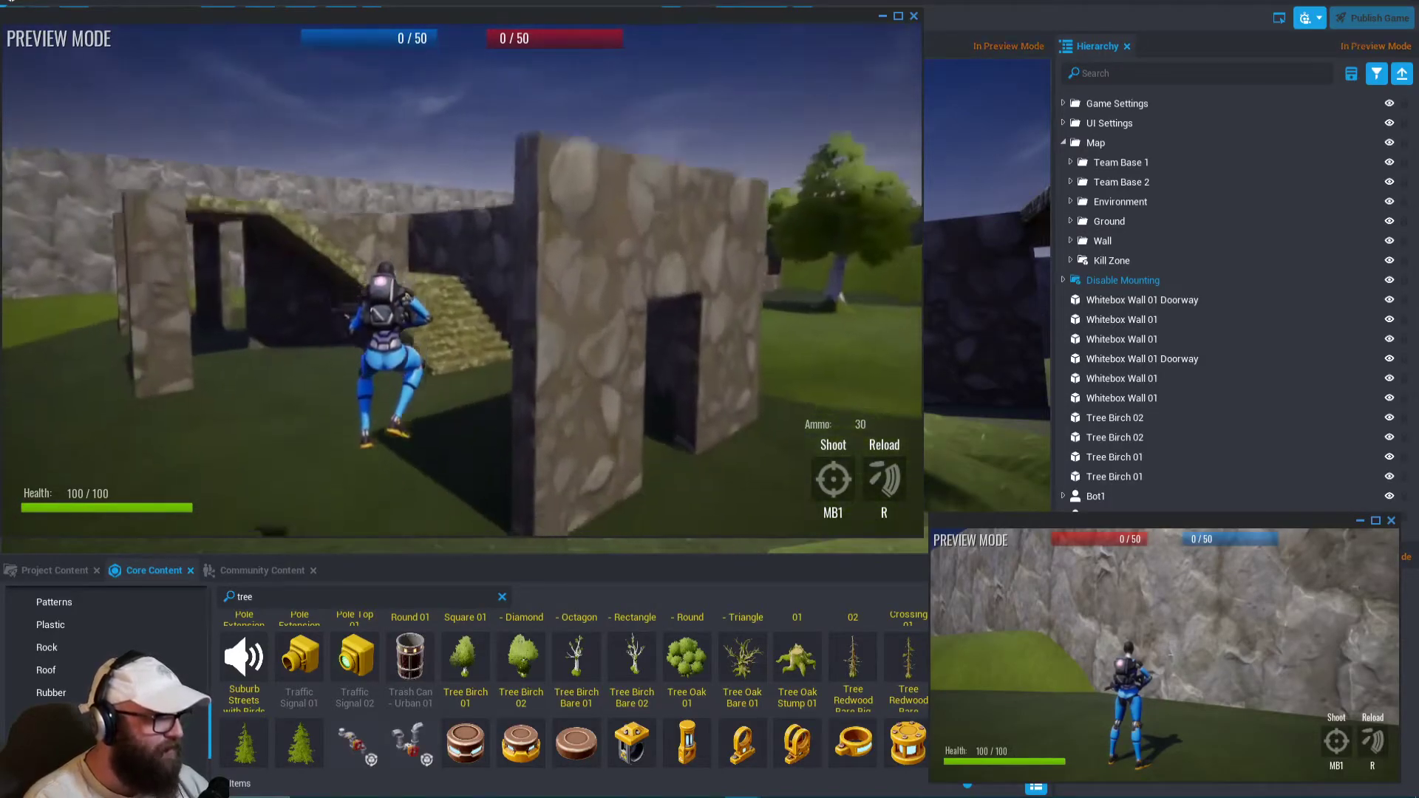
key("w")
key("space")
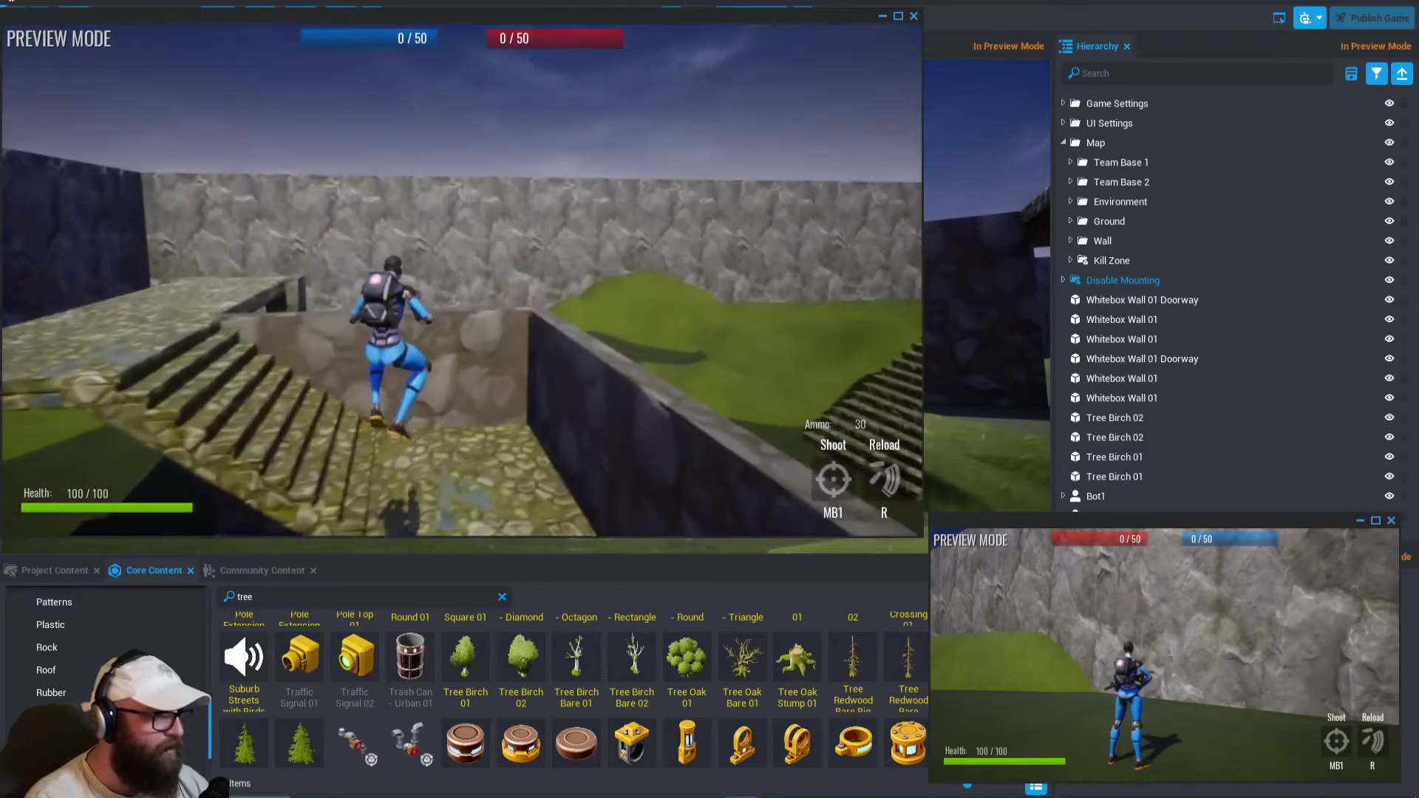
key("space")
key("w")
key("space")
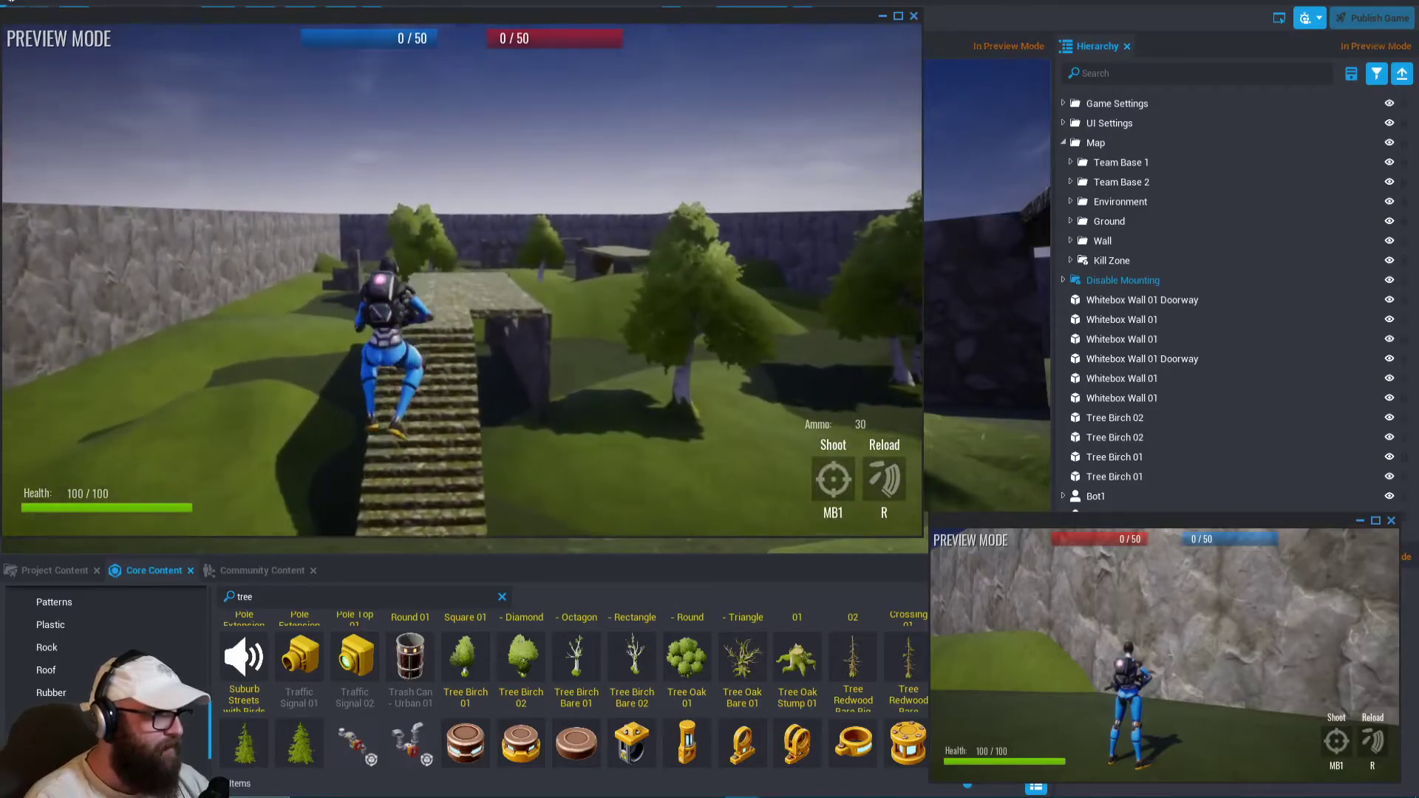
key("w")
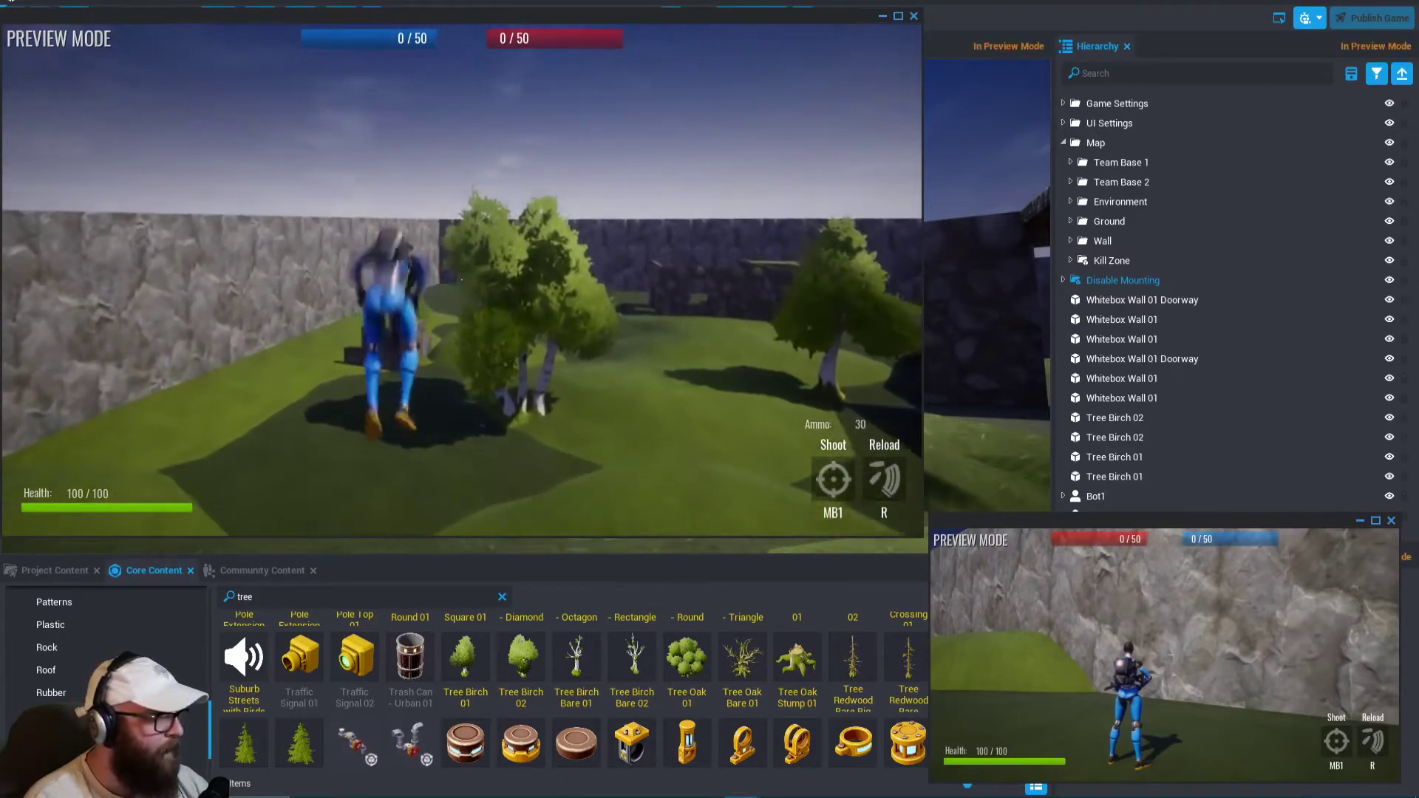
key("w")
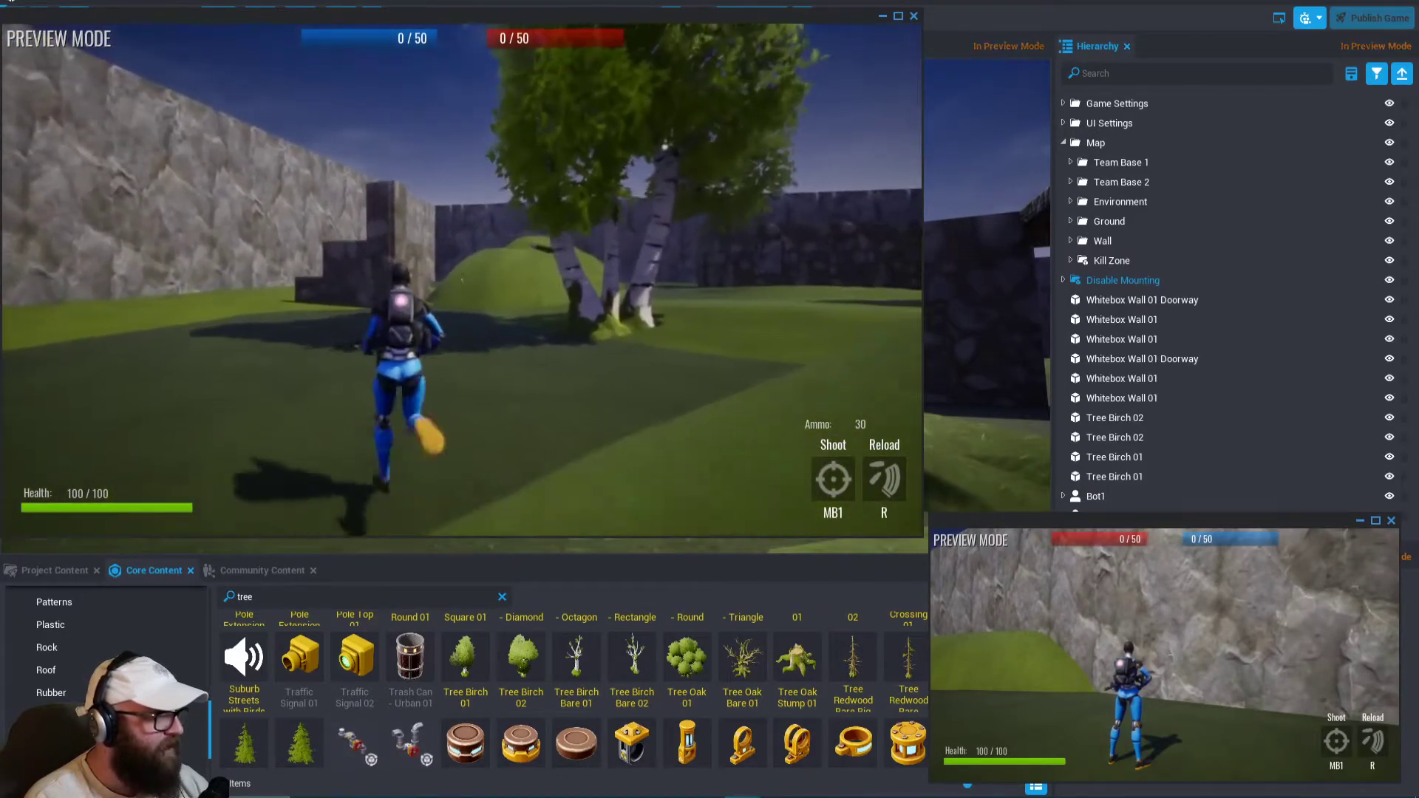
key("w")
Advance between the grass hills and stone walls, aim at the opposing bot, eliminate it, reload and end the preview
right_click(462, 279)
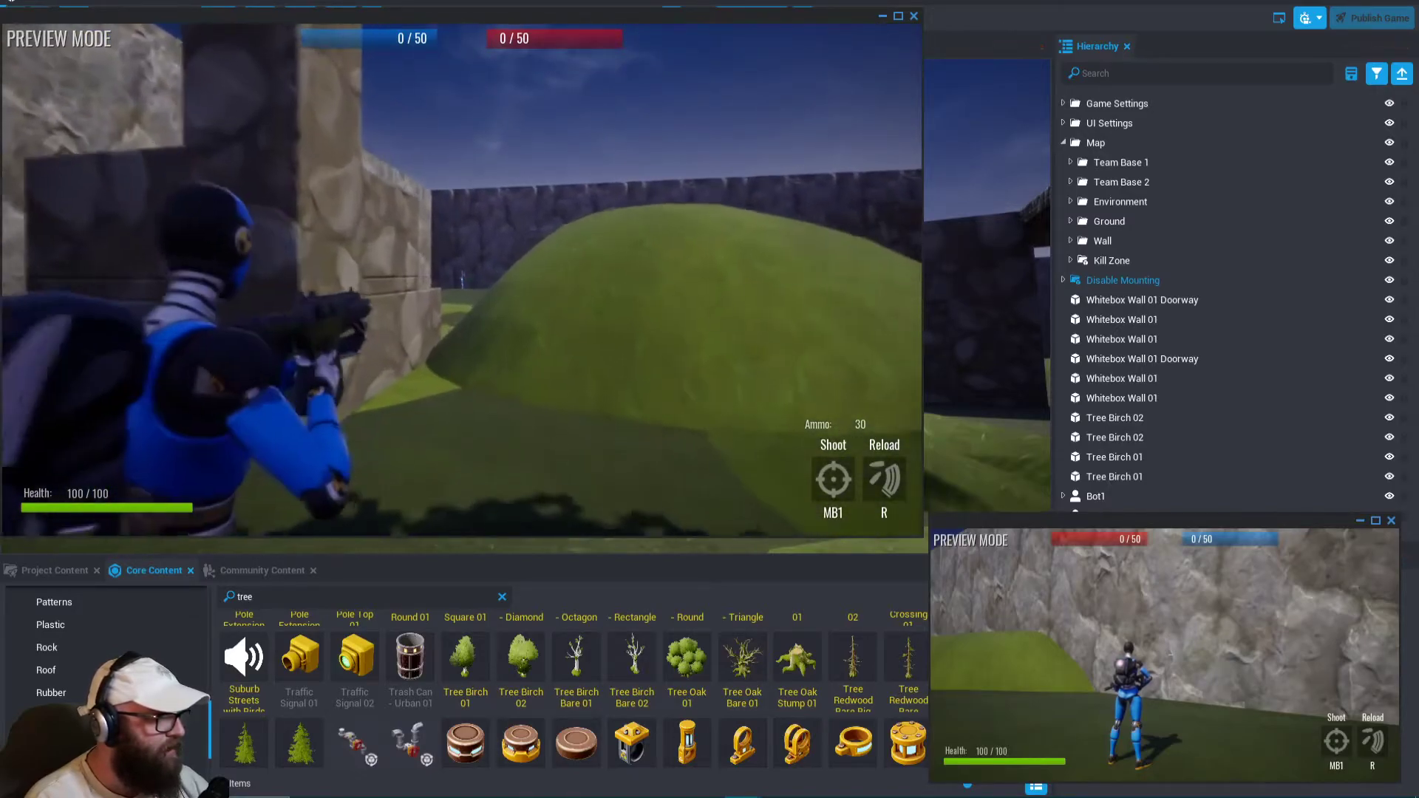
key("w")
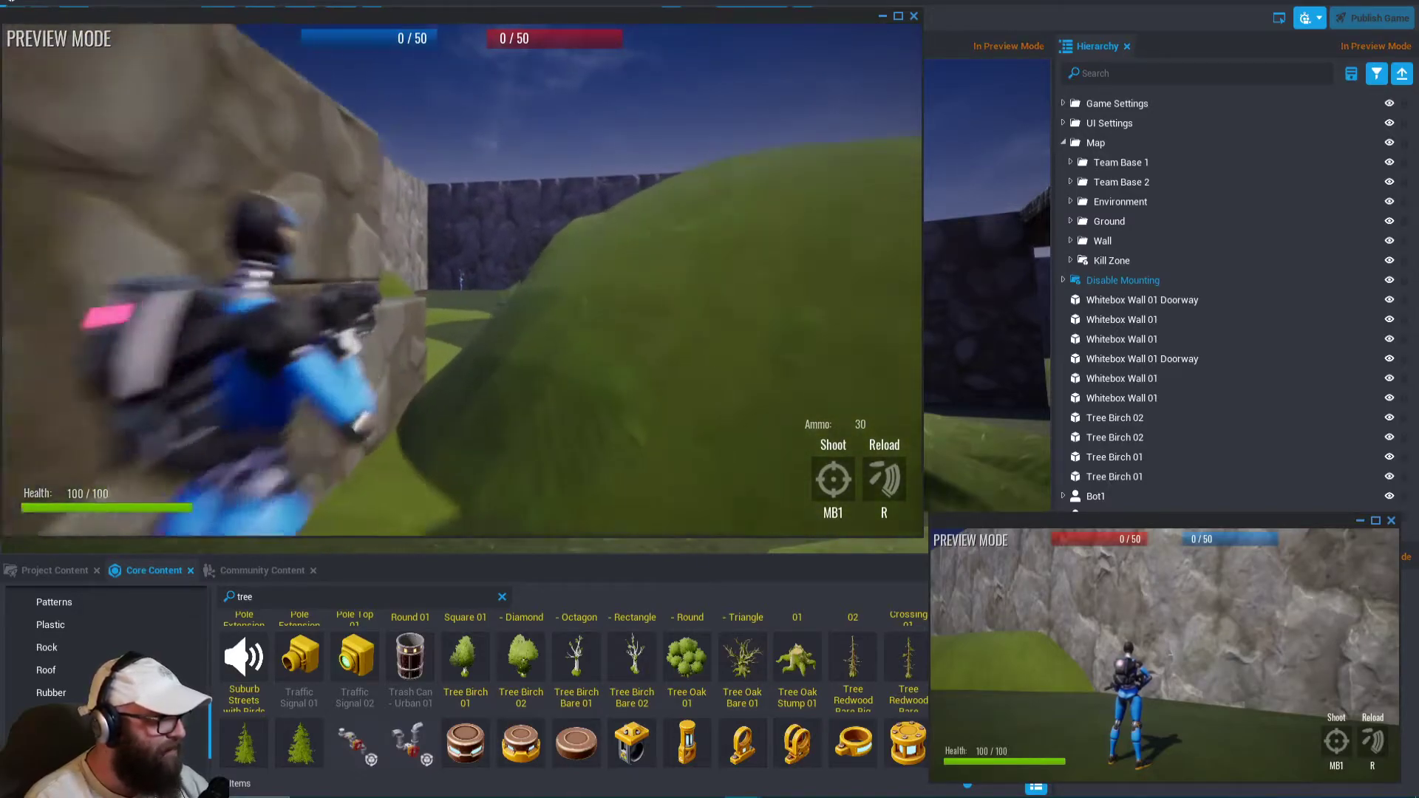
key("space")
key("space")
right_click(462, 279)
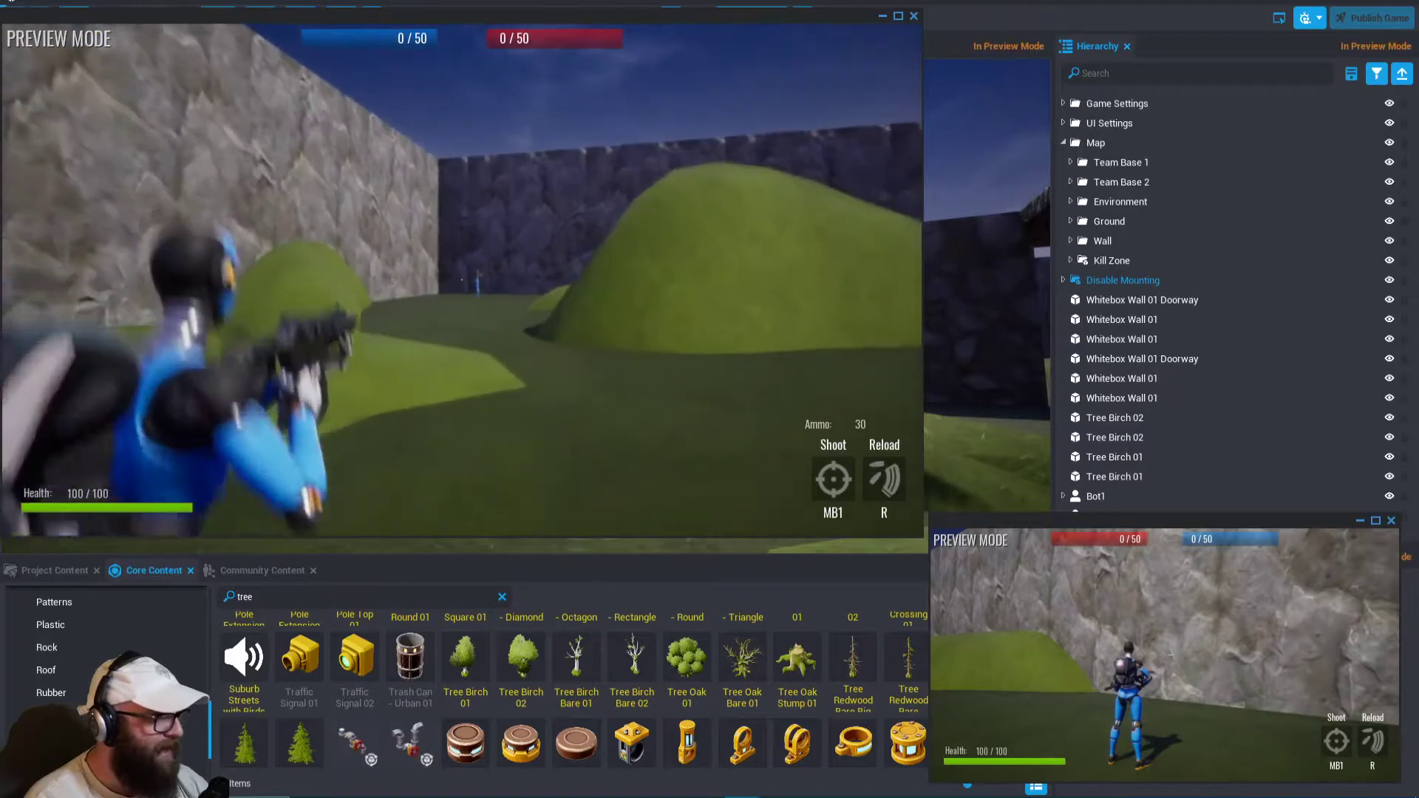
left_click(462, 279)
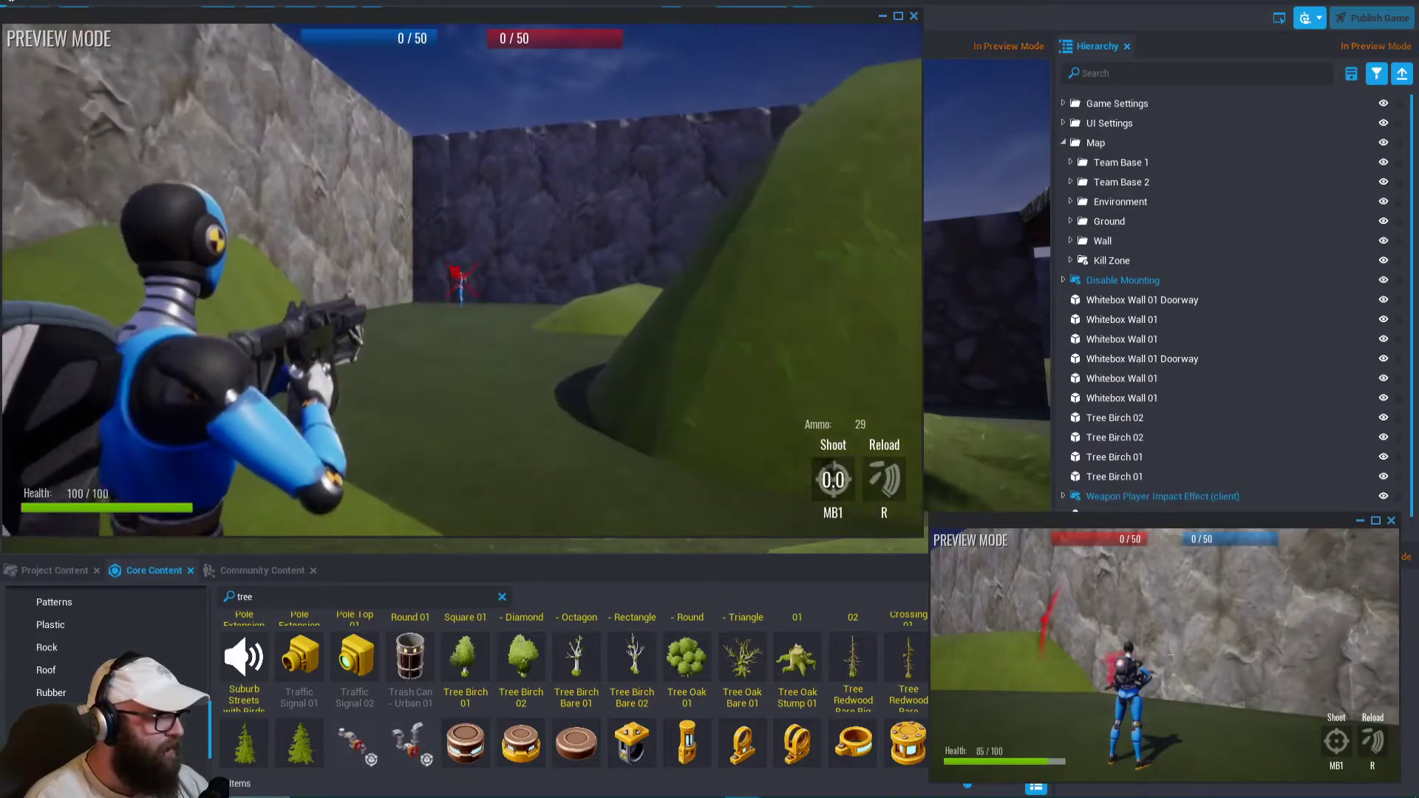
key("w")
left_click(462, 279)
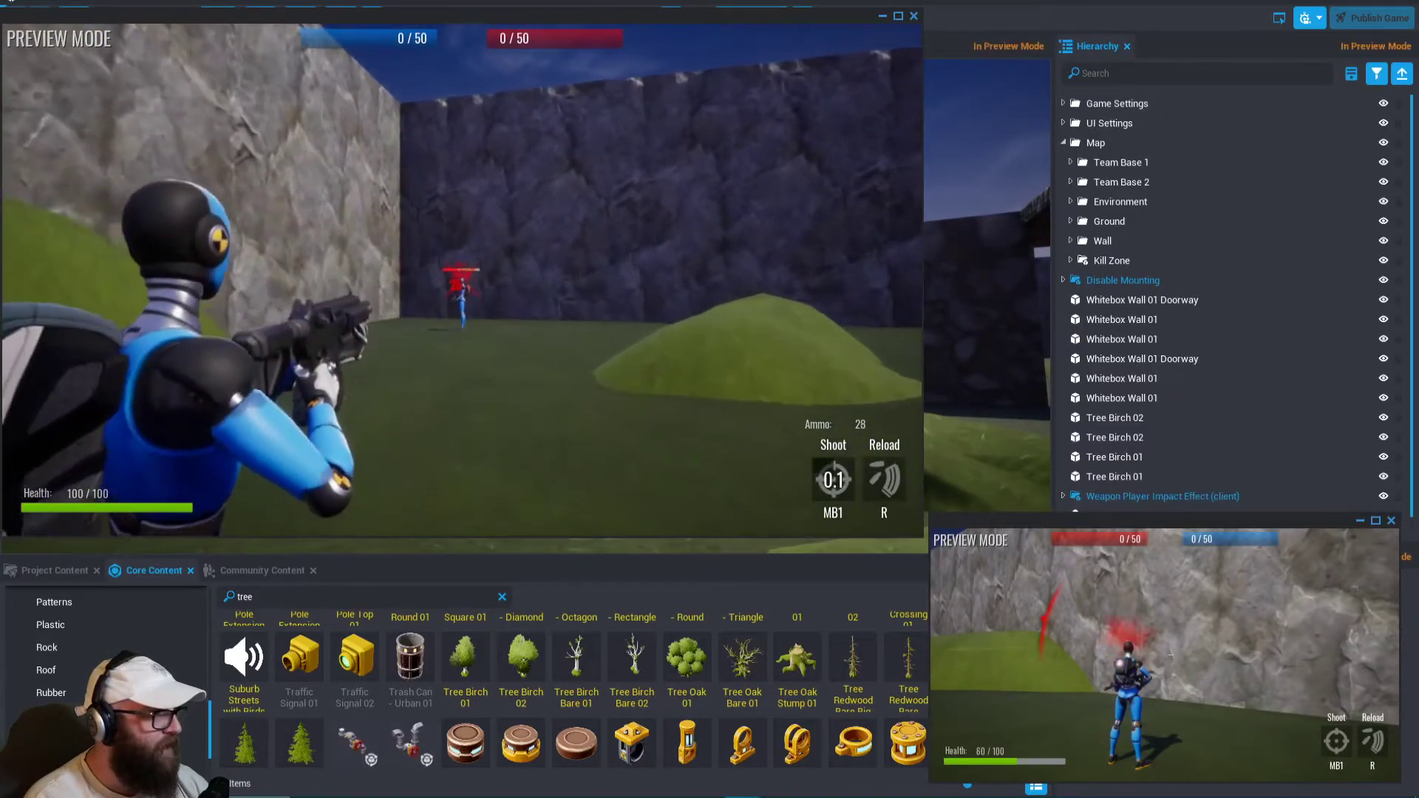
left_click(462, 280)
left_click(462, 280)
left_click(462, 280)
key("w")
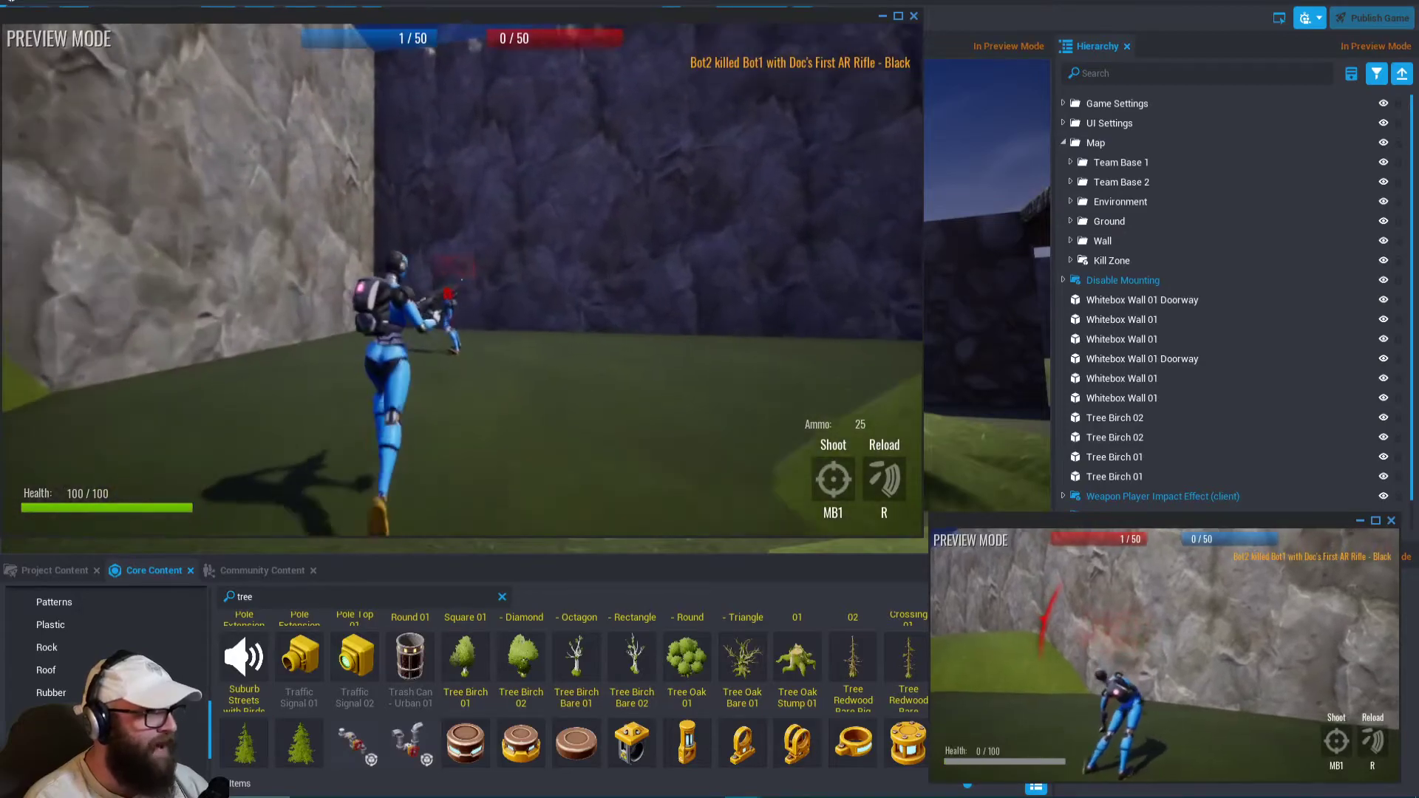
key("r")
key("w")
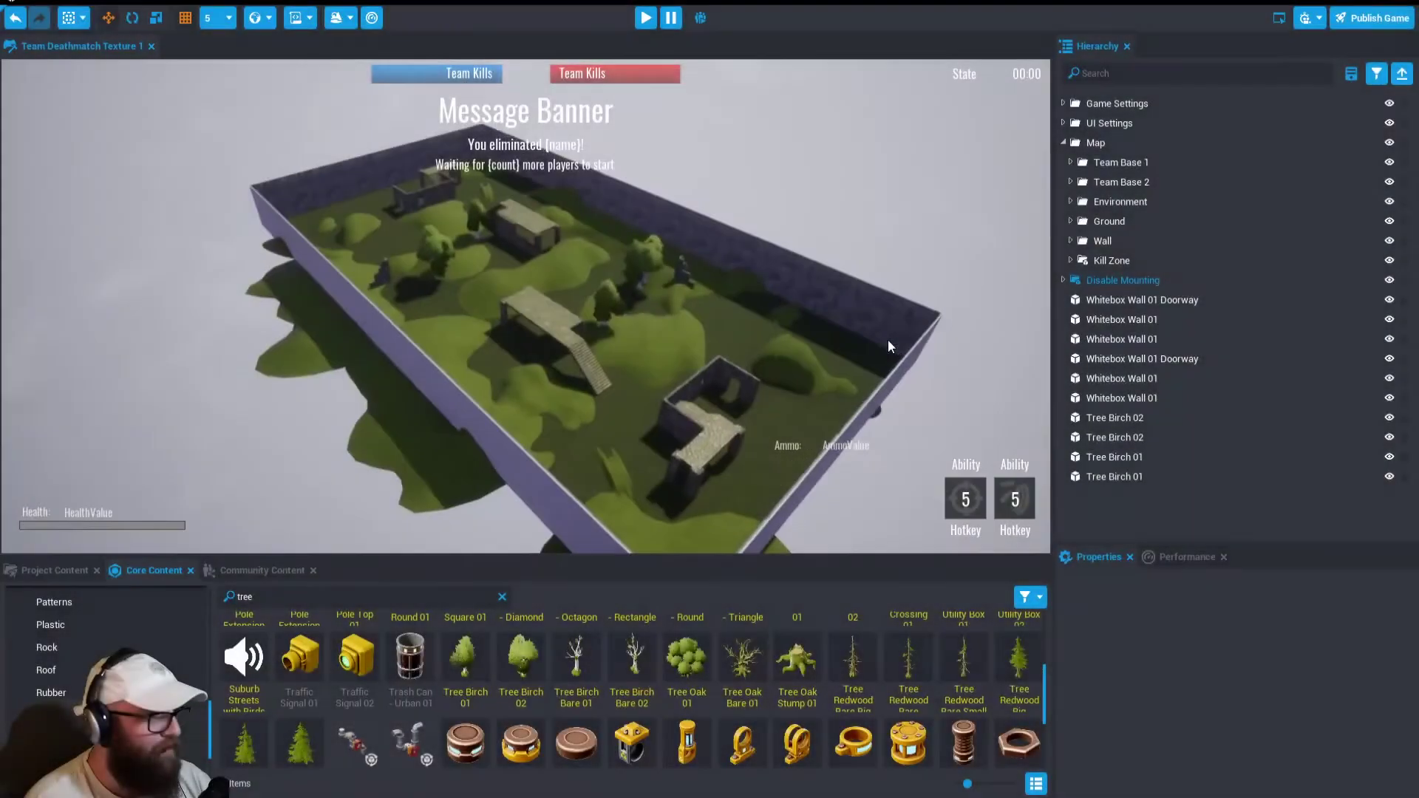
Examine the tree layout and overall look of the textured map from above and from near ground level
left_click_drag(889, 341, 824, 344, "alt")
left_click_drag(425, 324, 595, 320, "alt")
key("a")
right_click_drag(594, 321, 654, 325)
key("w")
left_click_drag(655, 325, 920, 318, "alt")
mouse_move(289, 347)
left_mouse_down("alt")
mouse_move(519, 344)
mouse_move(622, 353)
mouse_move(526, 370)
mouse_move(751, 395)
mouse_move(831, 385)
mouse_move(729, 360)
mouse_move(304, 330)
mouse_move(424, 309)
mouse_move(725, 323)
mouse_move(286, 326)
left_mouse_up("alt")
left_click_drag(673, 321, 698, 265, "alt")
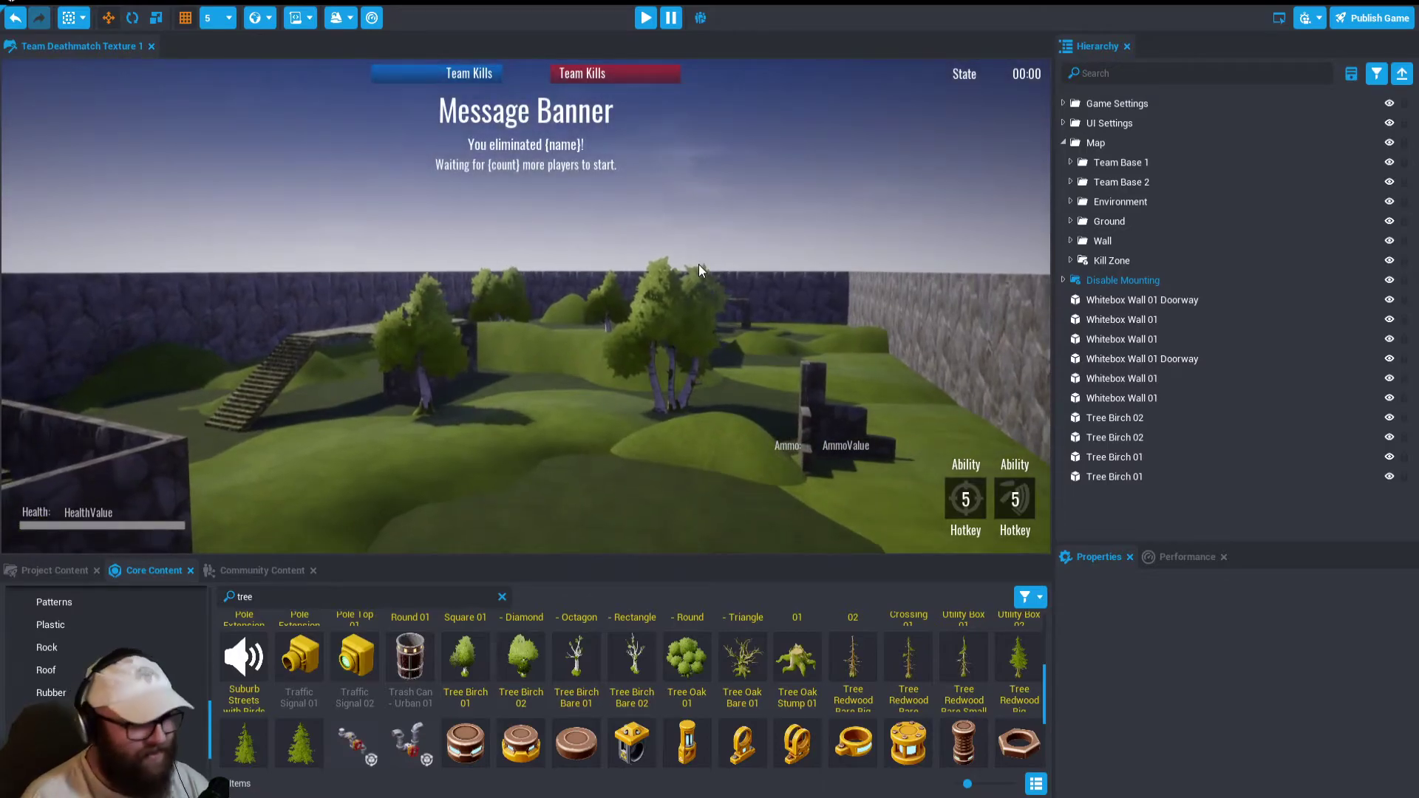